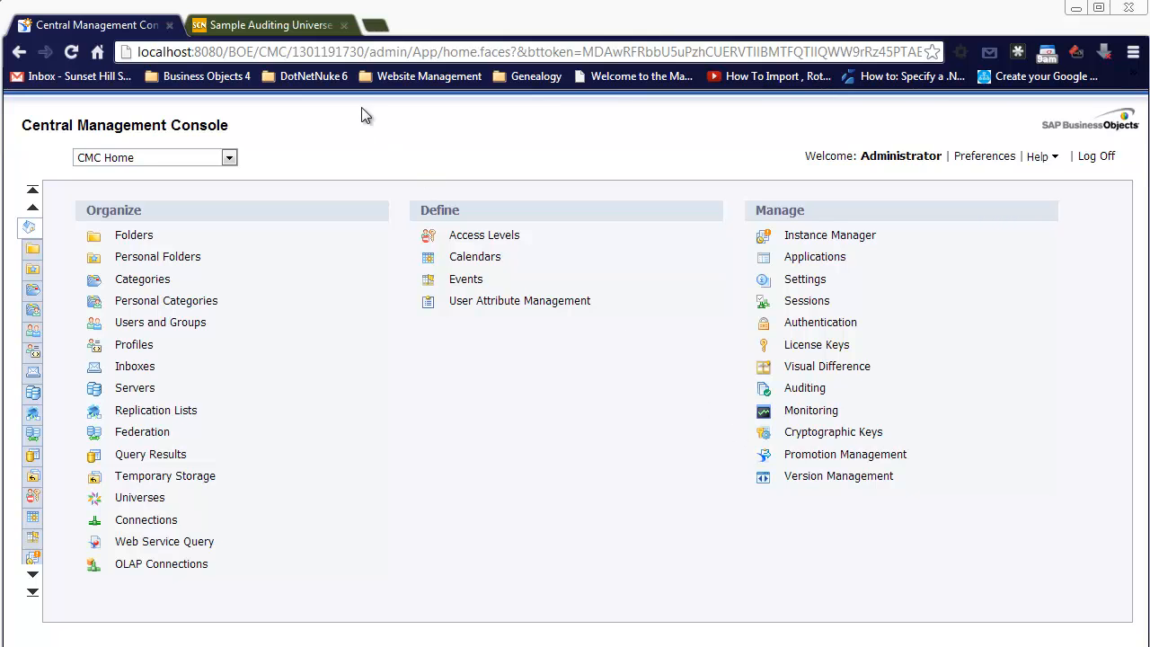
Step: Read the description of the Sample Auditing Universe and Reports for SAP BusinessObjects 4.0 on its already loaded SAP Community Network page
click(255, 28)
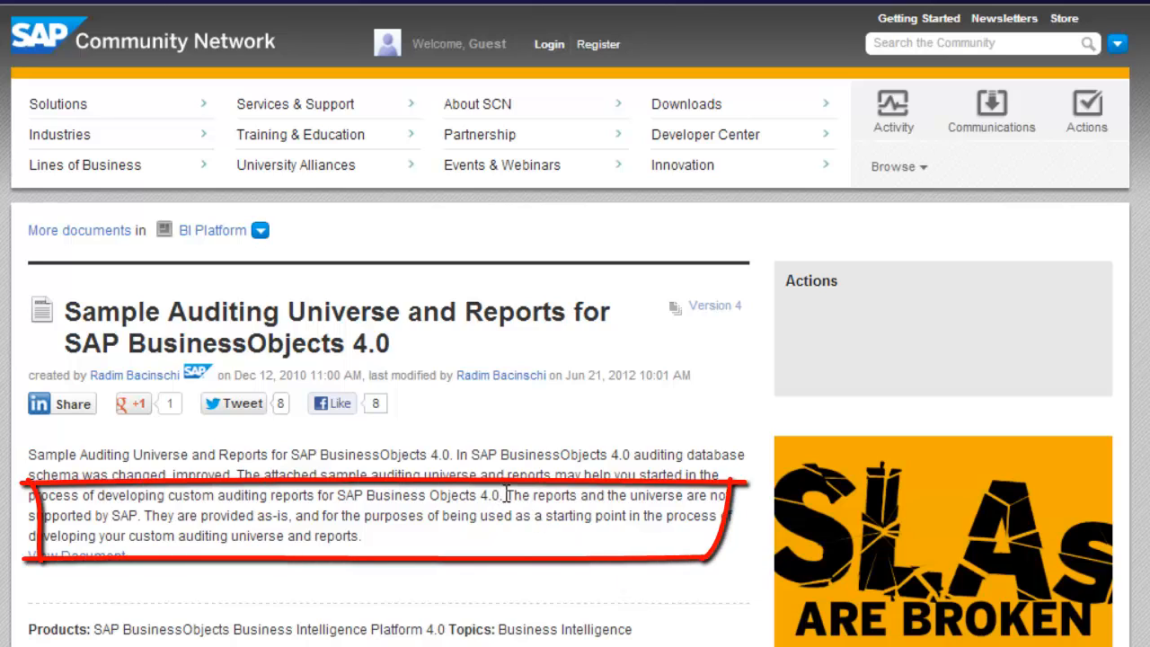
drag(506, 495, 541, 530)
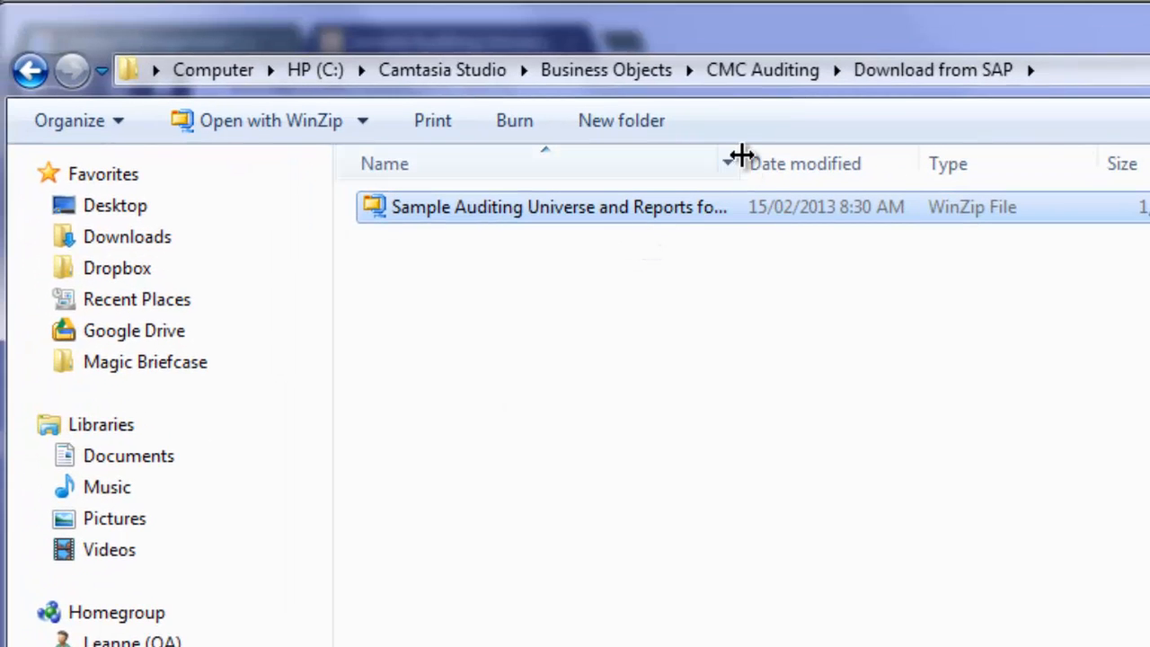
Step: Widen the file name column in Windows Explorer and extract the Sample Auditing Universe and Reports zip into the Download from SAP folder
drag(740, 162, 933, 165)
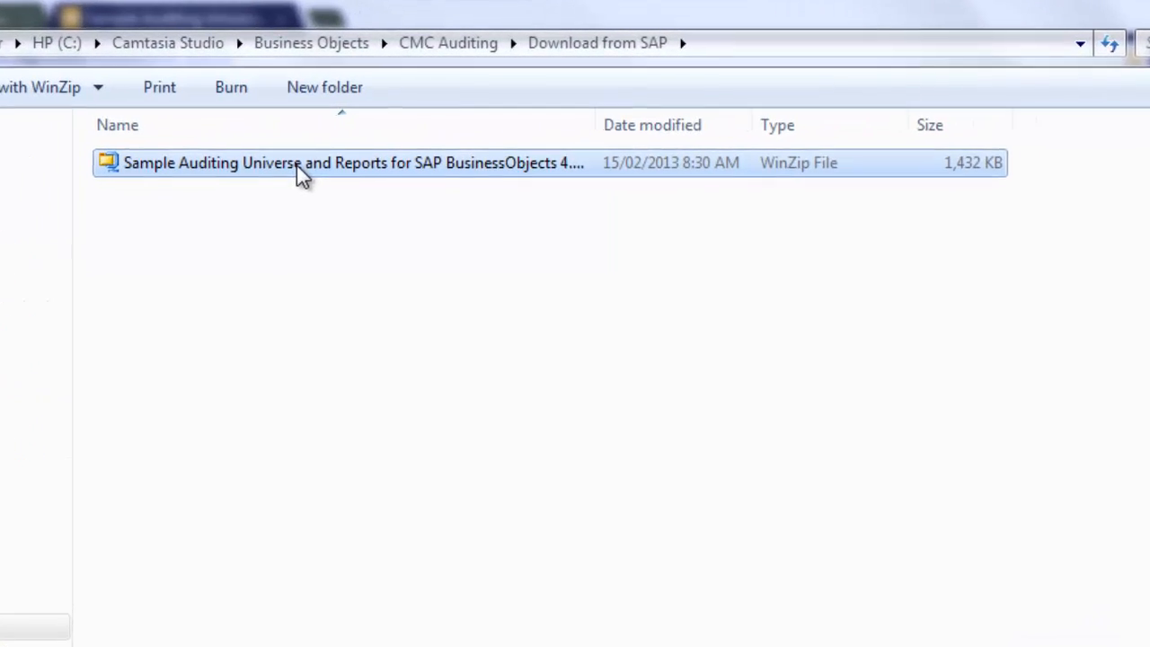
right_click(284, 172)
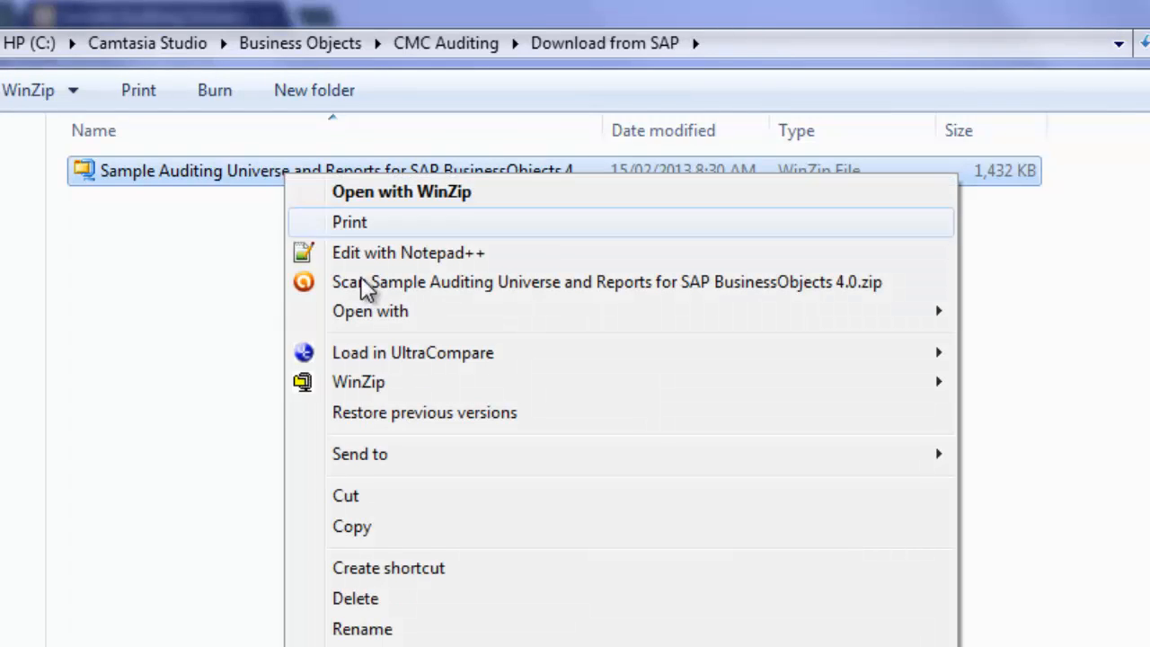
mouse_move(770, 384)
click(1018, 419)
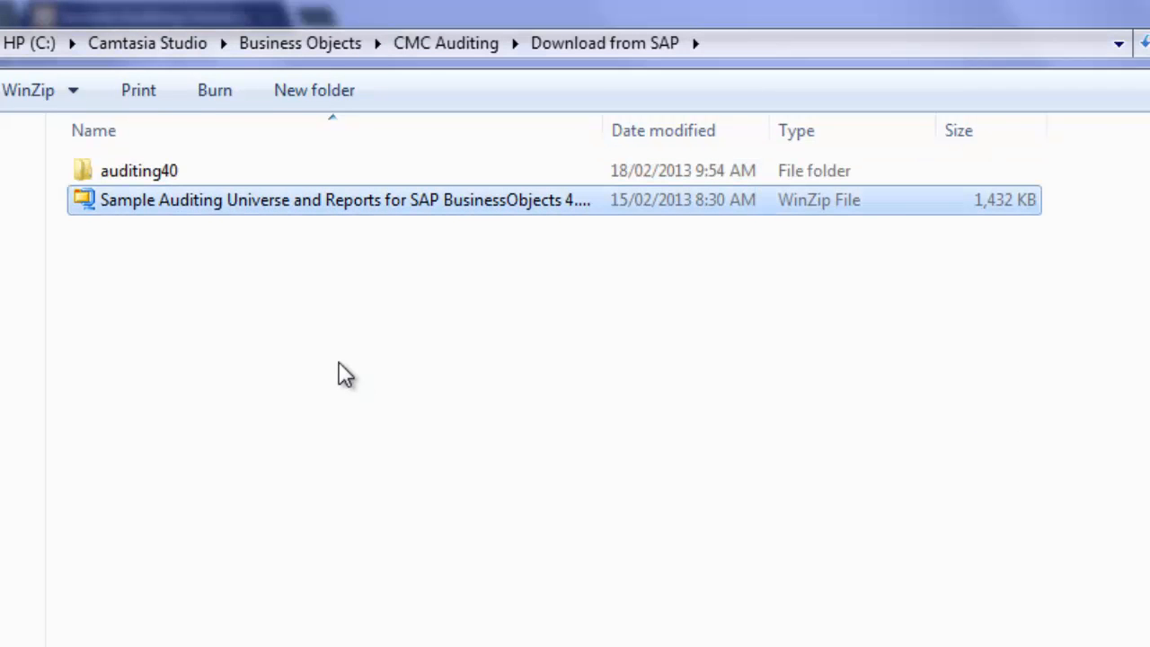
Step: Open the extracted auditing40 folder and look through the universe files supplied for the different databases
double_click(122, 173)
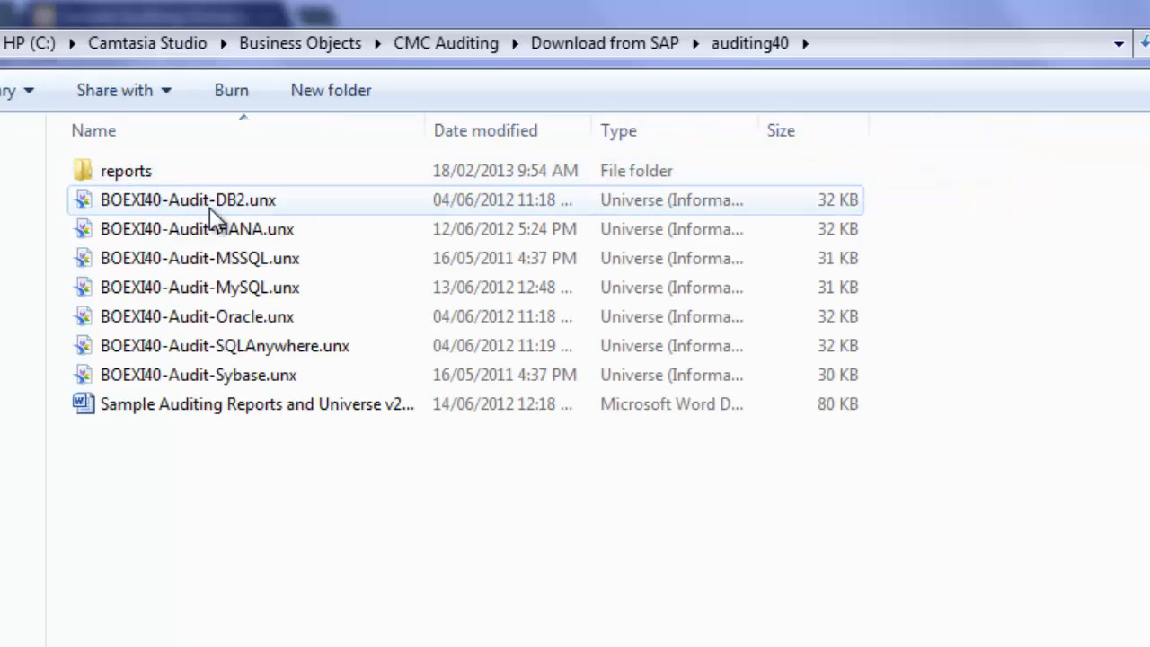
click(243, 201)
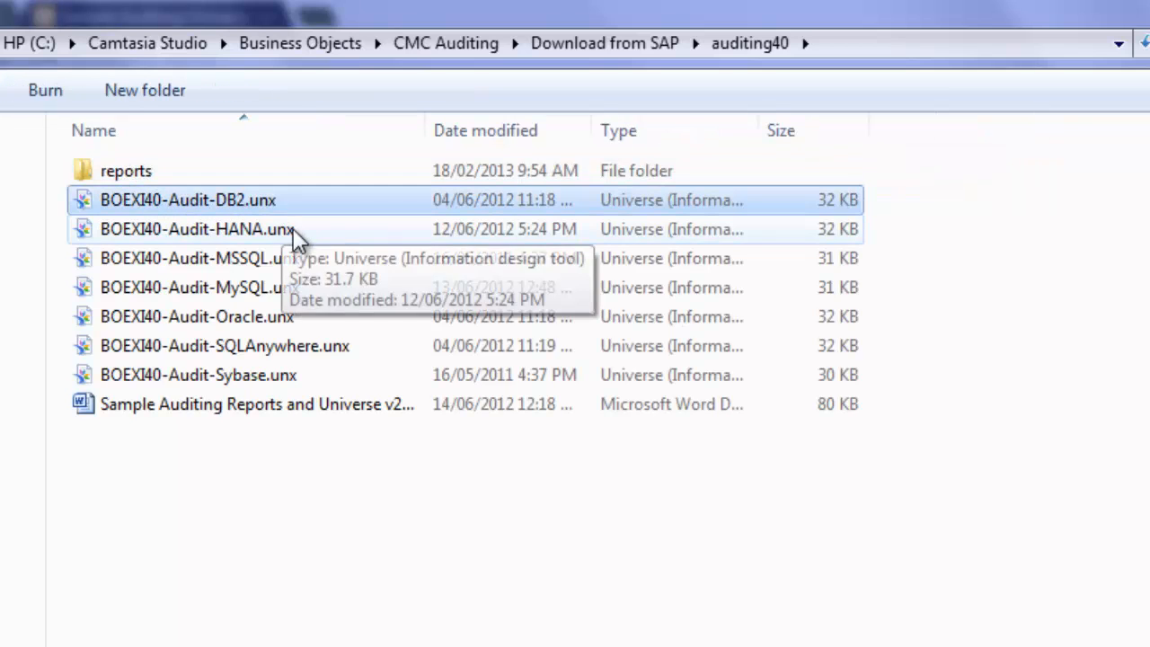
click(293, 228)
click(304, 262)
click(311, 292)
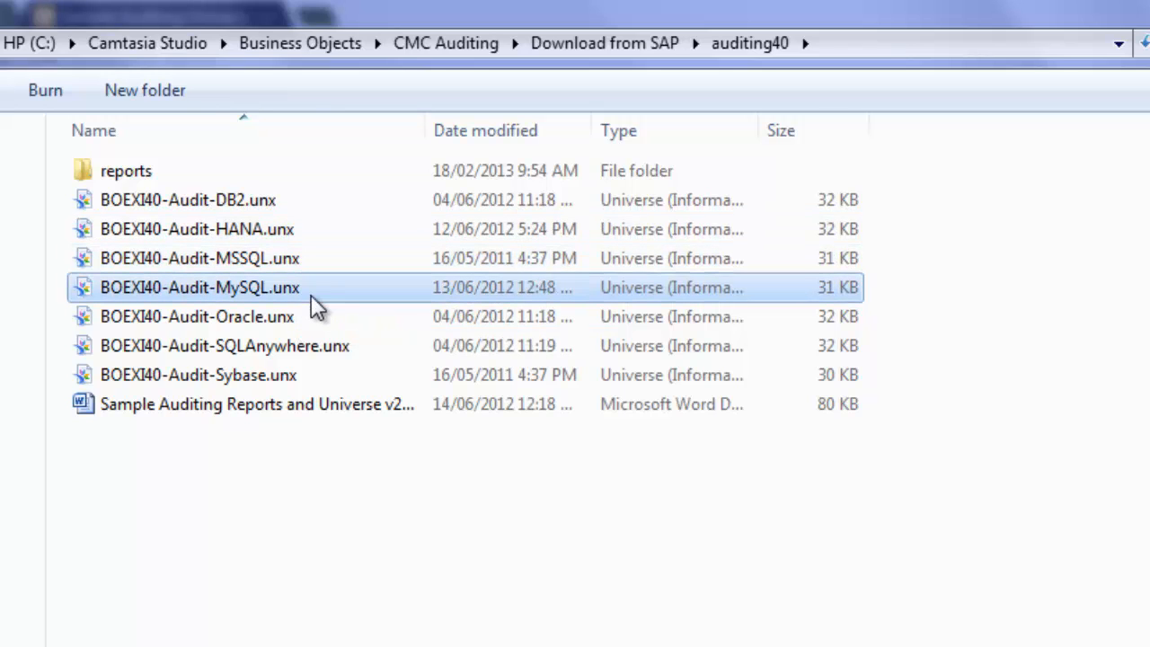
Step: Examine the categories in the reports folder, including the Crystal Reports files in its Jobs subfolder
click(130, 180)
double_click(131, 180)
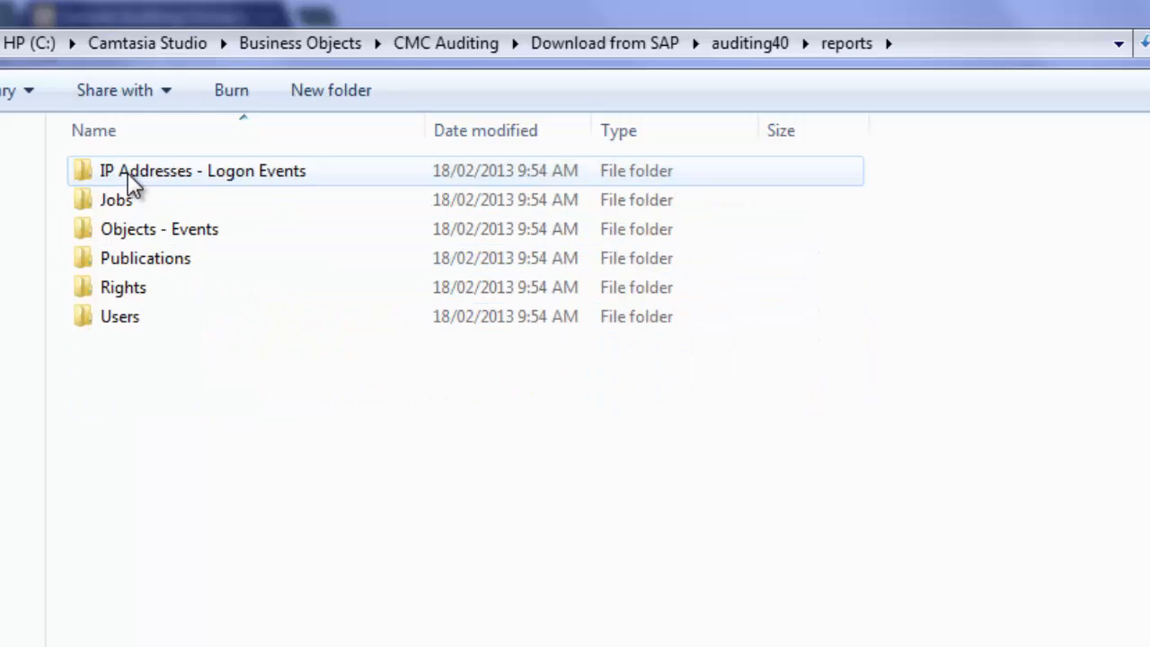
double_click(133, 201)
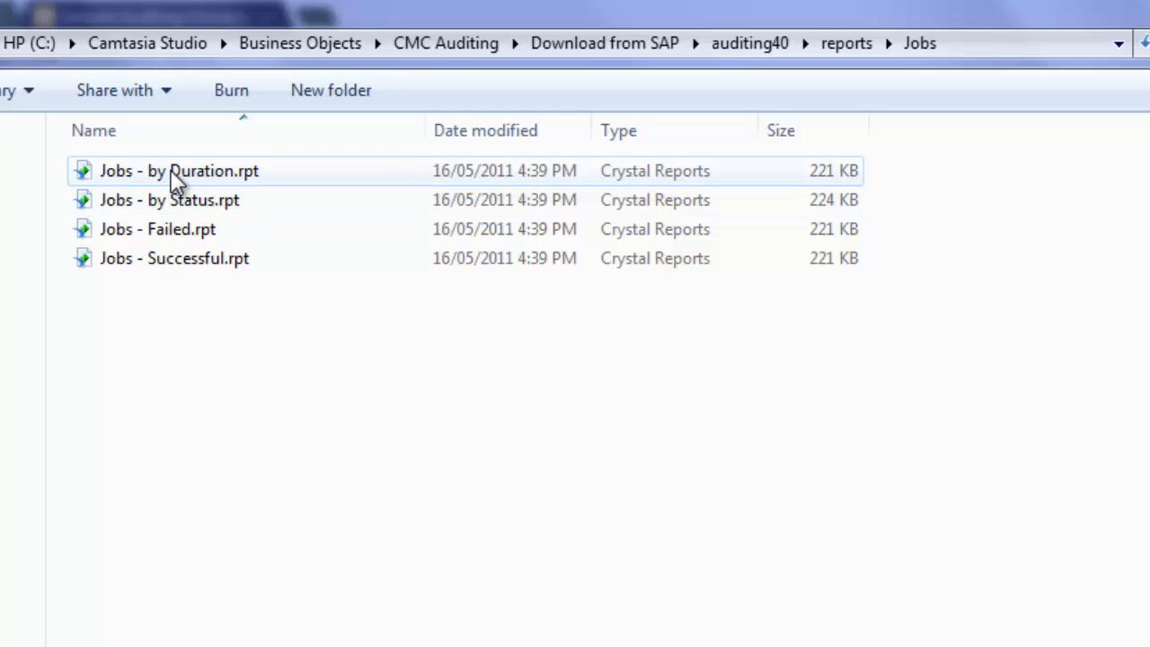
click(840, 44)
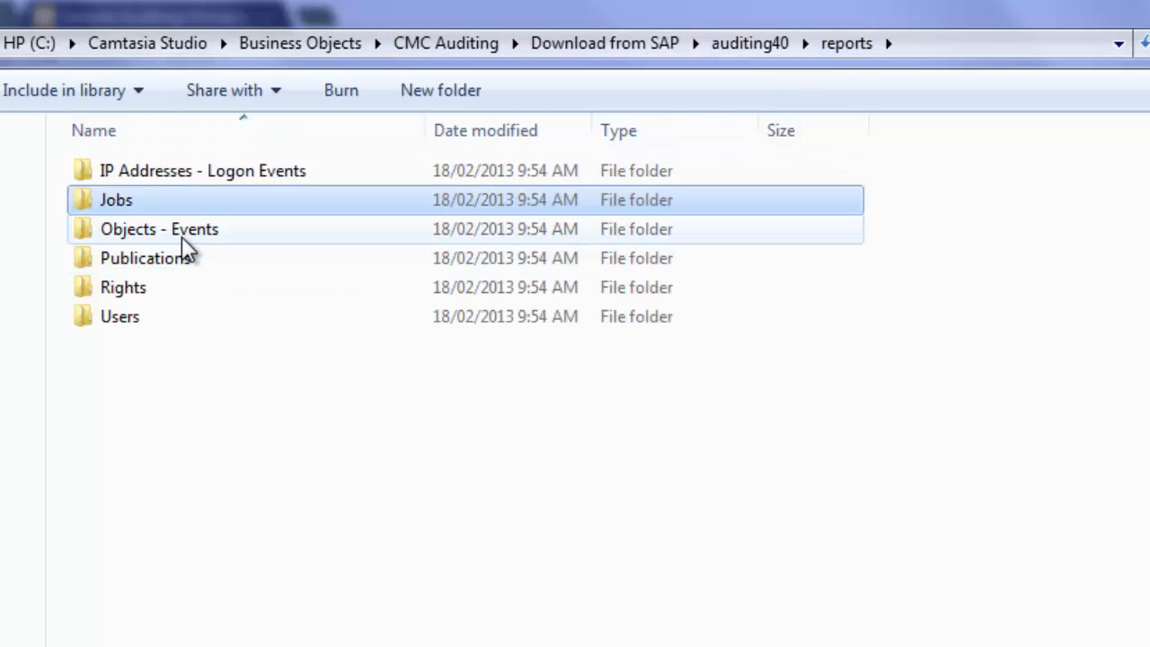
mouse_move(186, 249)
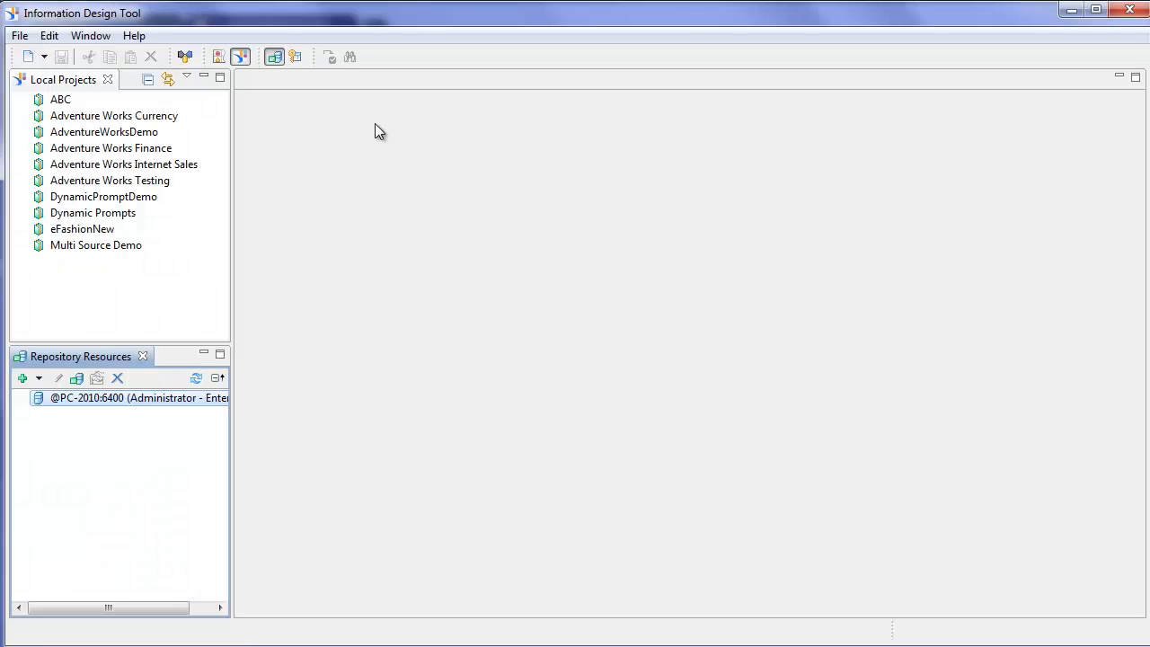
Step: Create a local project named Auditing in Information Design Tool and expand it
click(43, 57)
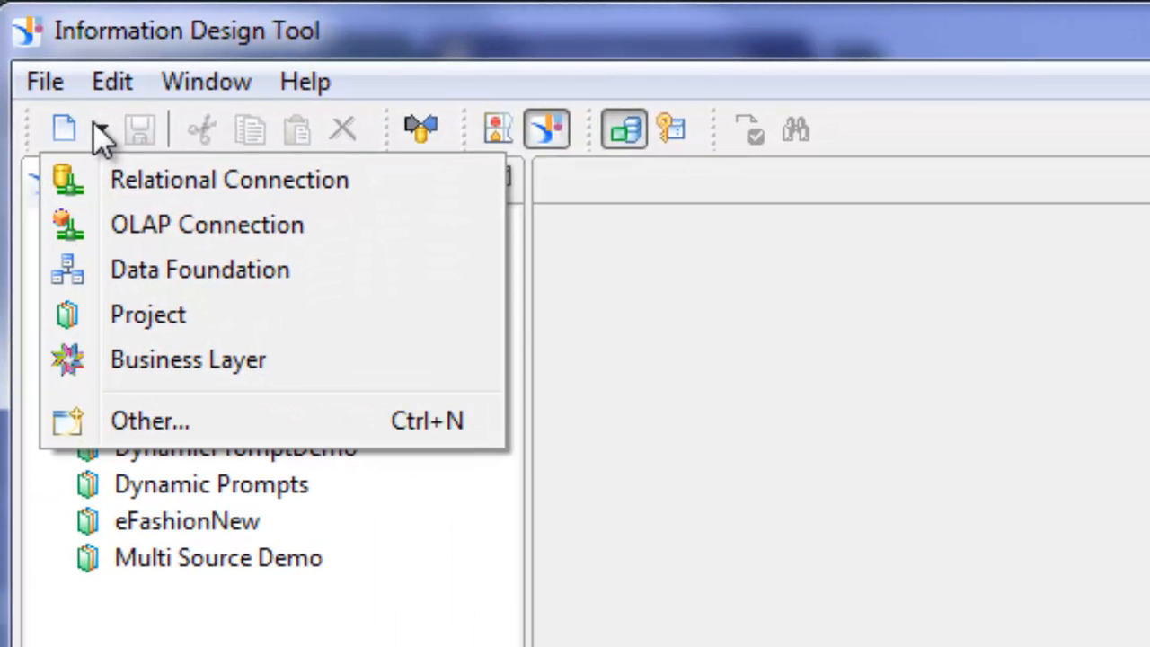
click(157, 312)
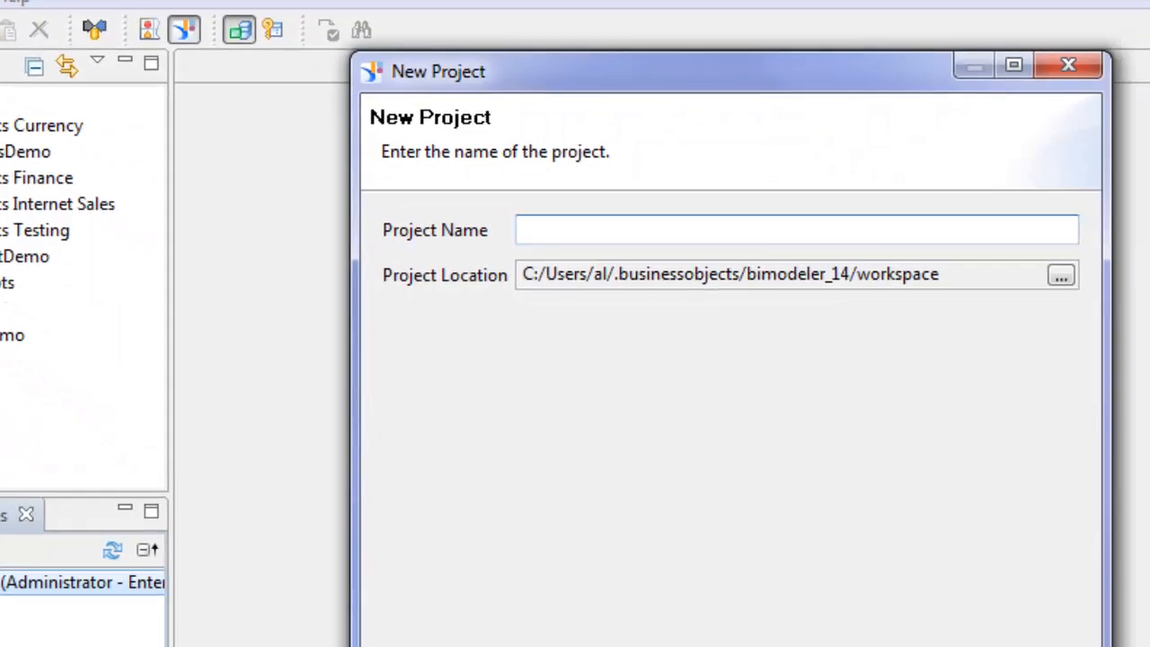
text(Auditing)
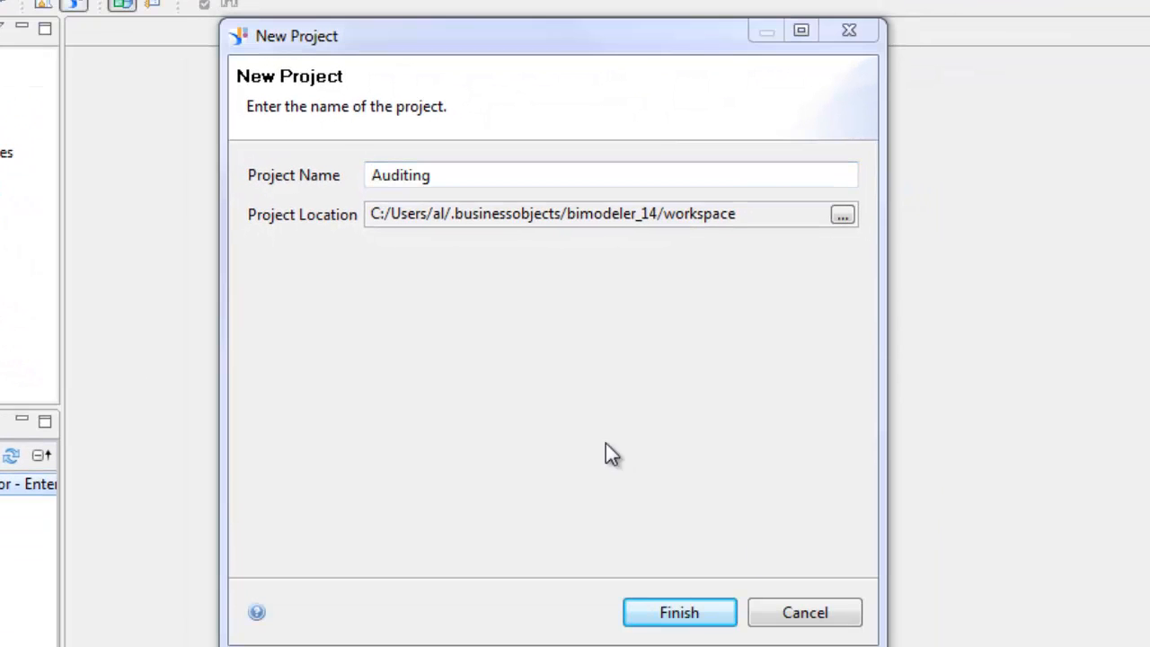
click(444, 174)
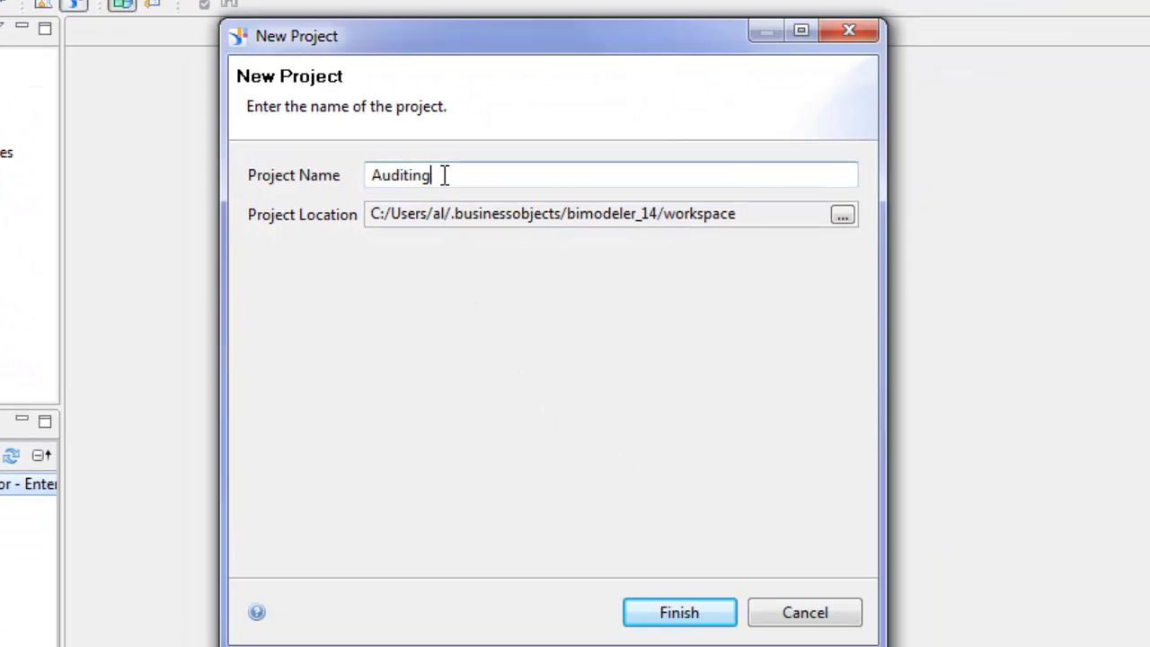
click(684, 615)
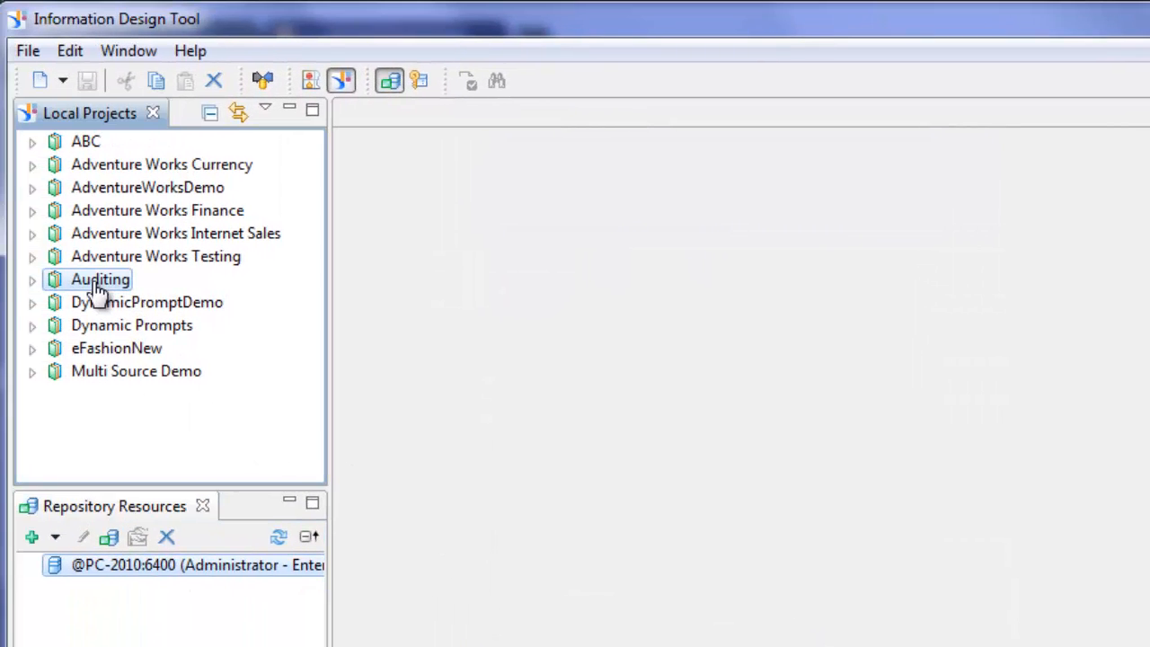
click(33, 280)
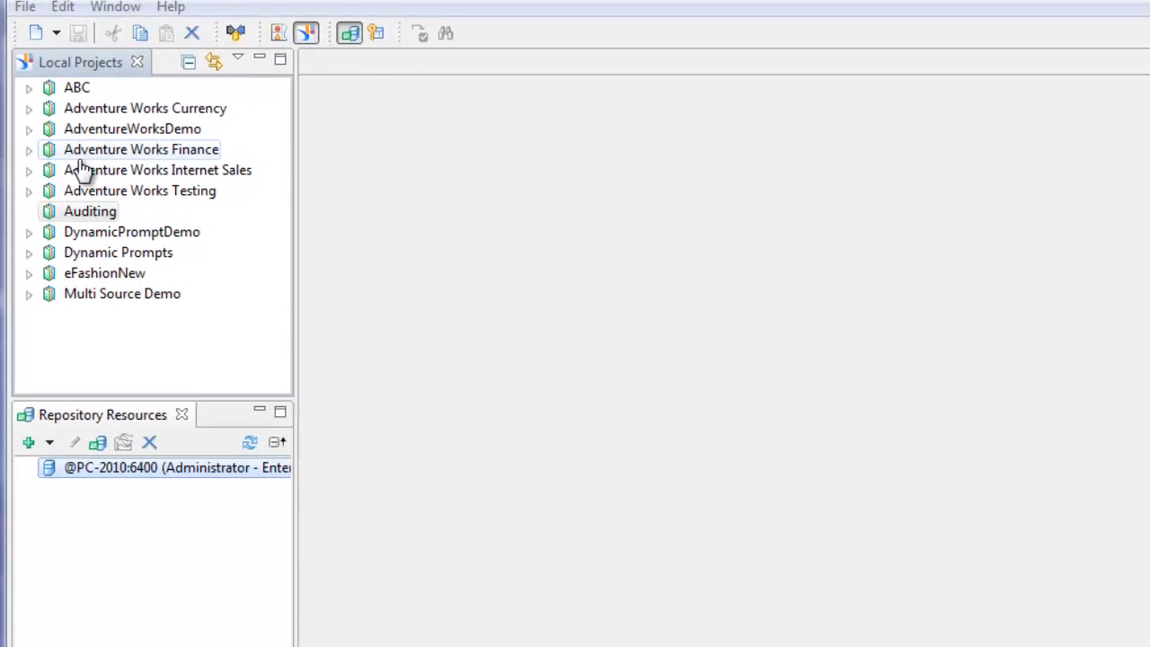
Step: Retrieve the published universe BOEXI40-Audit-MSSQL.unx into the Auditing project from the local auditing40 folder under C:\Camtasia Studio\Business Objects\CMC Auditing\Download from SAP
right_click(102, 213)
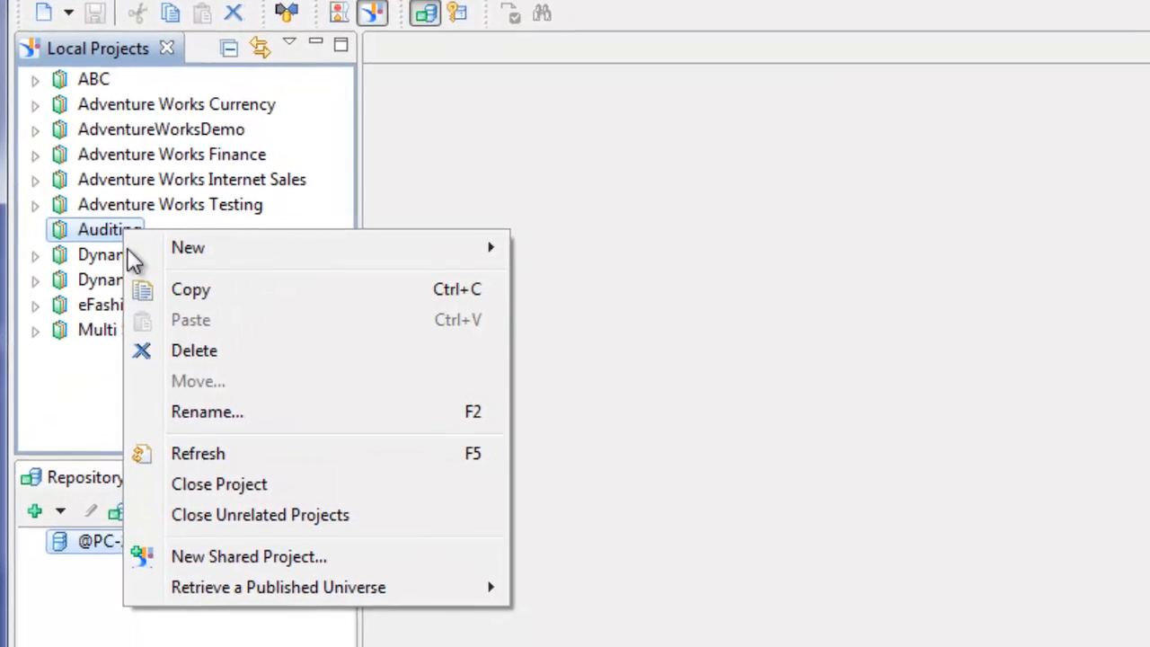
mouse_move(330, 585)
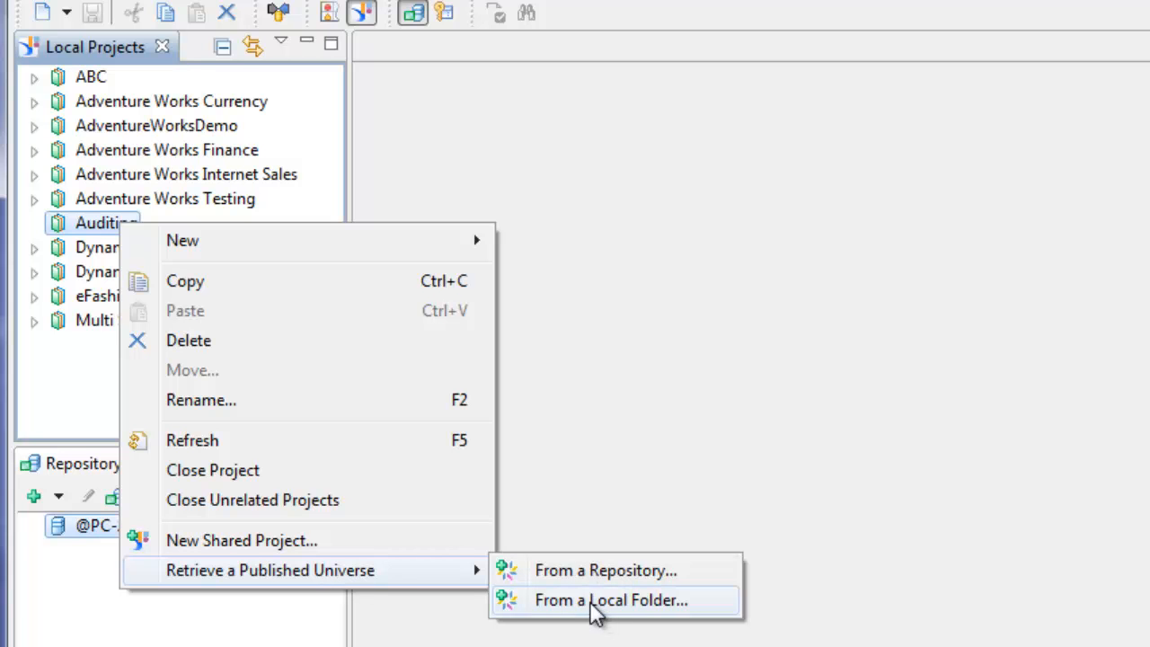
click(593, 602)
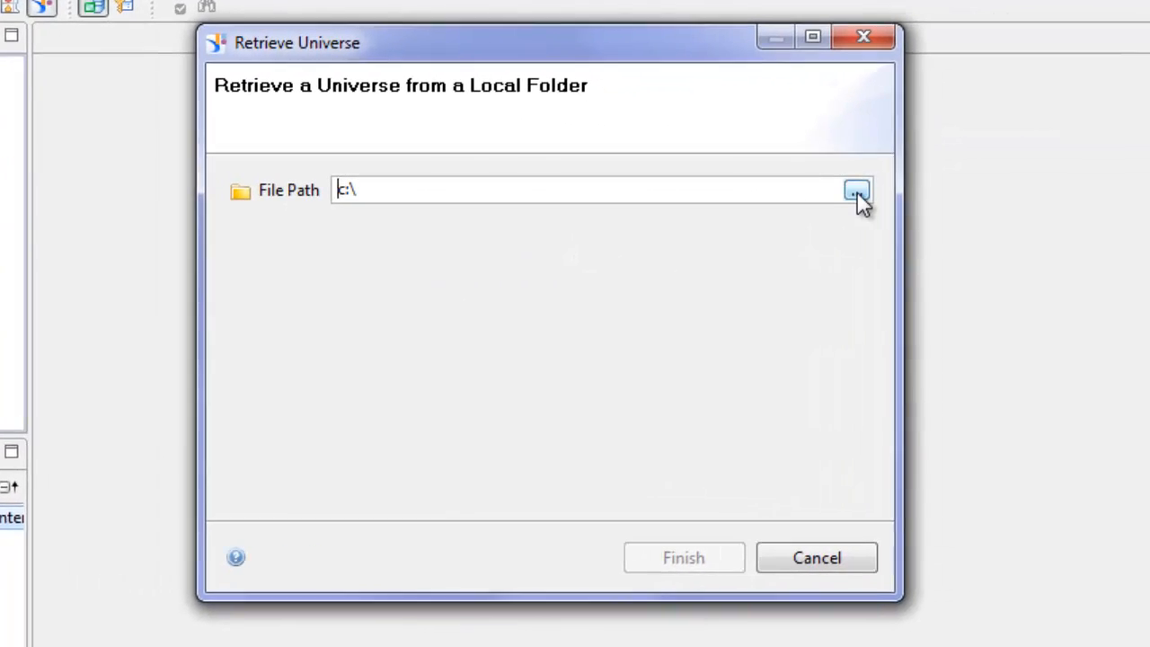
click(845, 190)
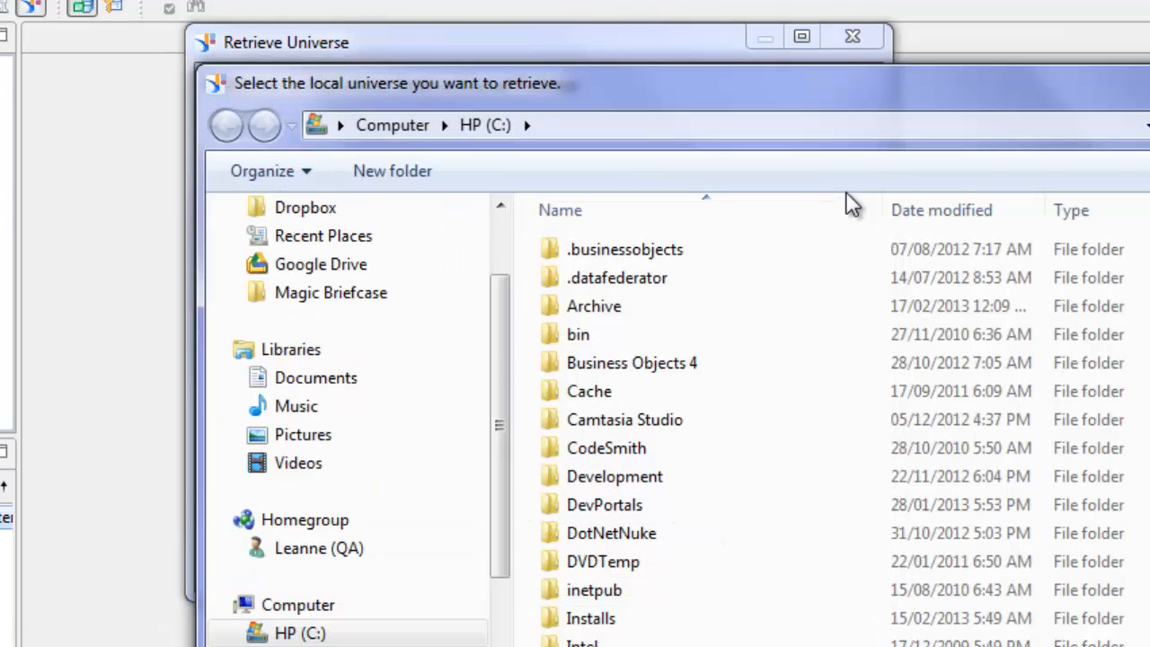
double_click(611, 420)
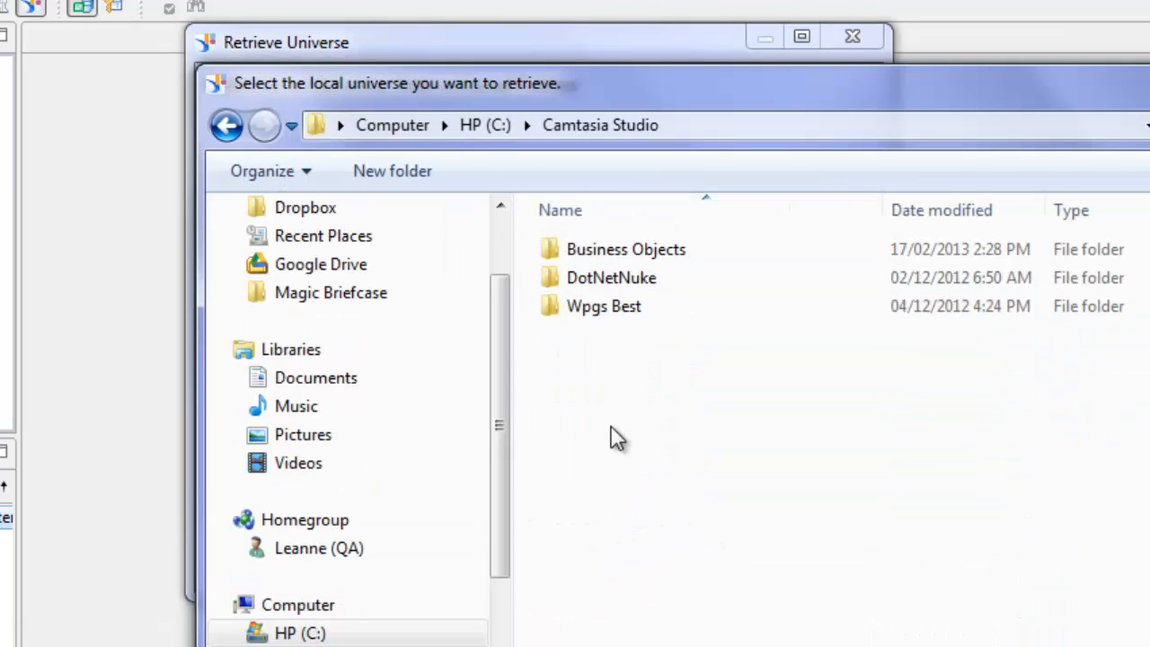
double_click(561, 249)
double_click(1033, 303)
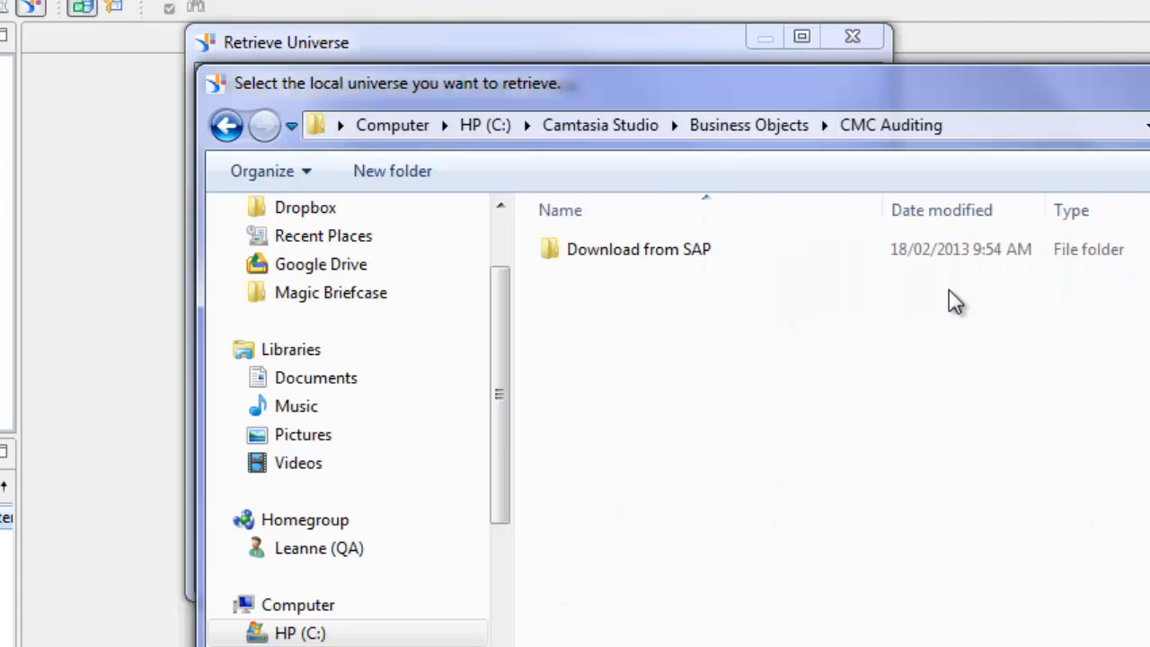
double_click(617, 259)
double_click(617, 252)
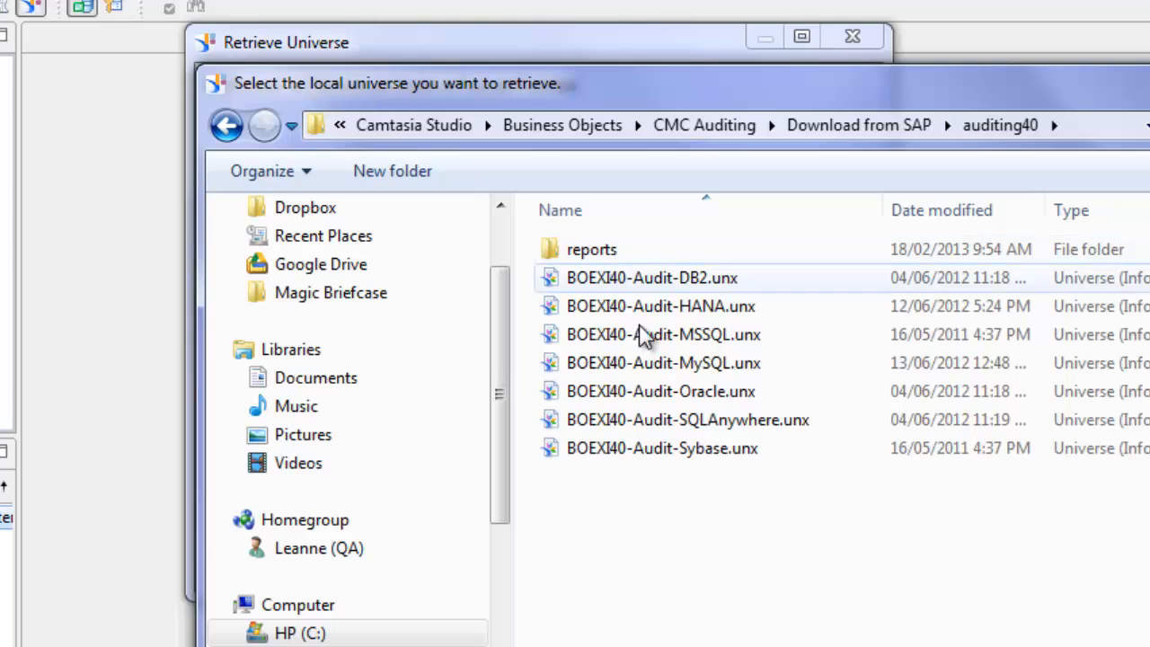
click(672, 345)
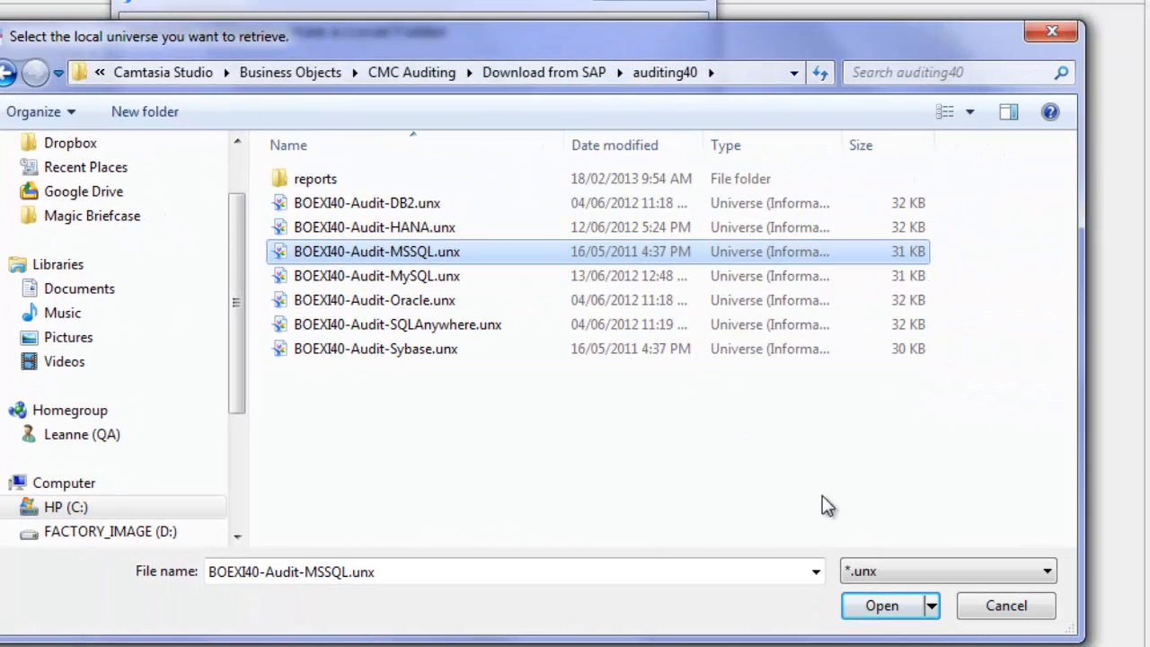
click(880, 608)
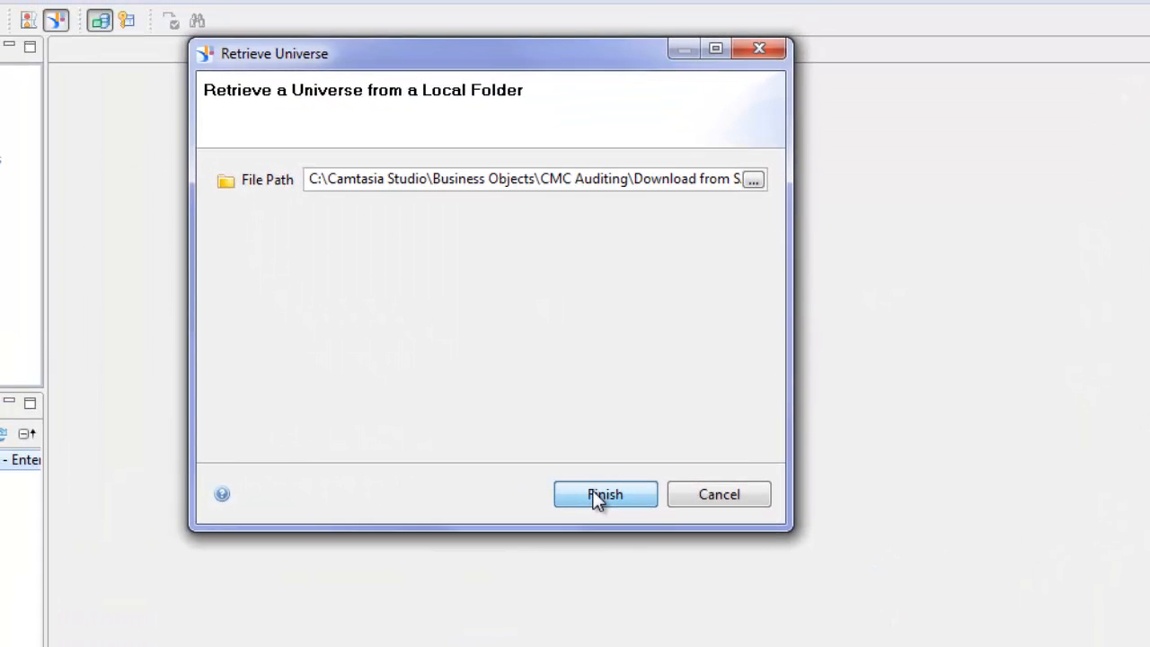
click(593, 493)
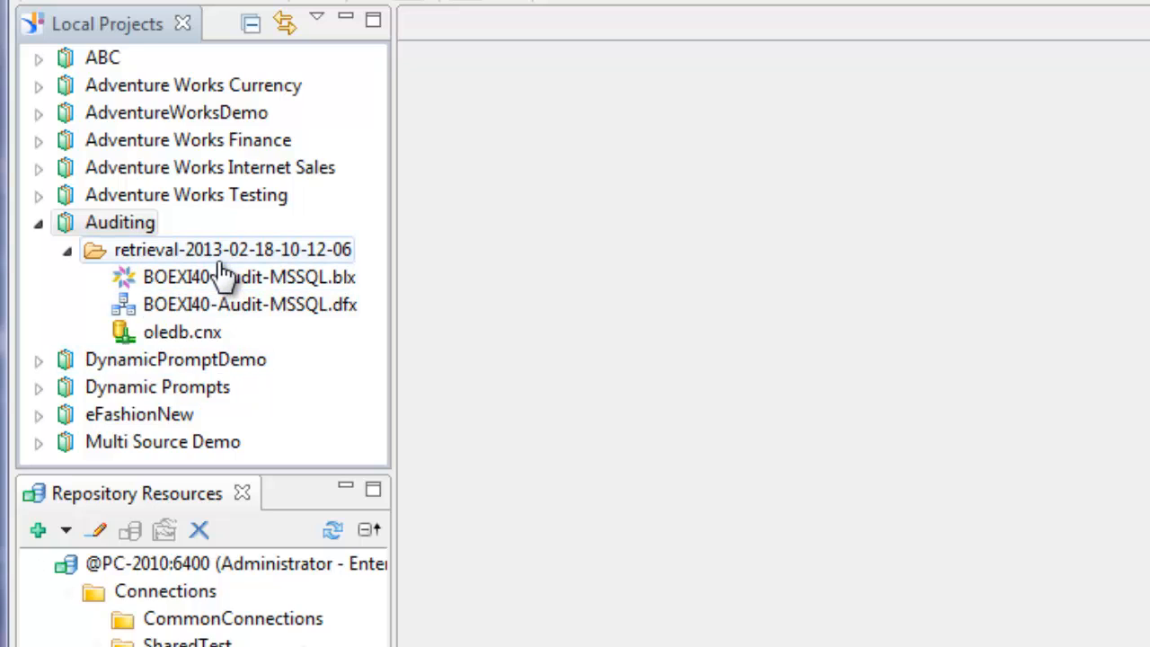
Step: Move the retrieved business layer, data foundation and oledb.cnx connection out of the retrieval folder directly into the Auditing project
click(215, 284)
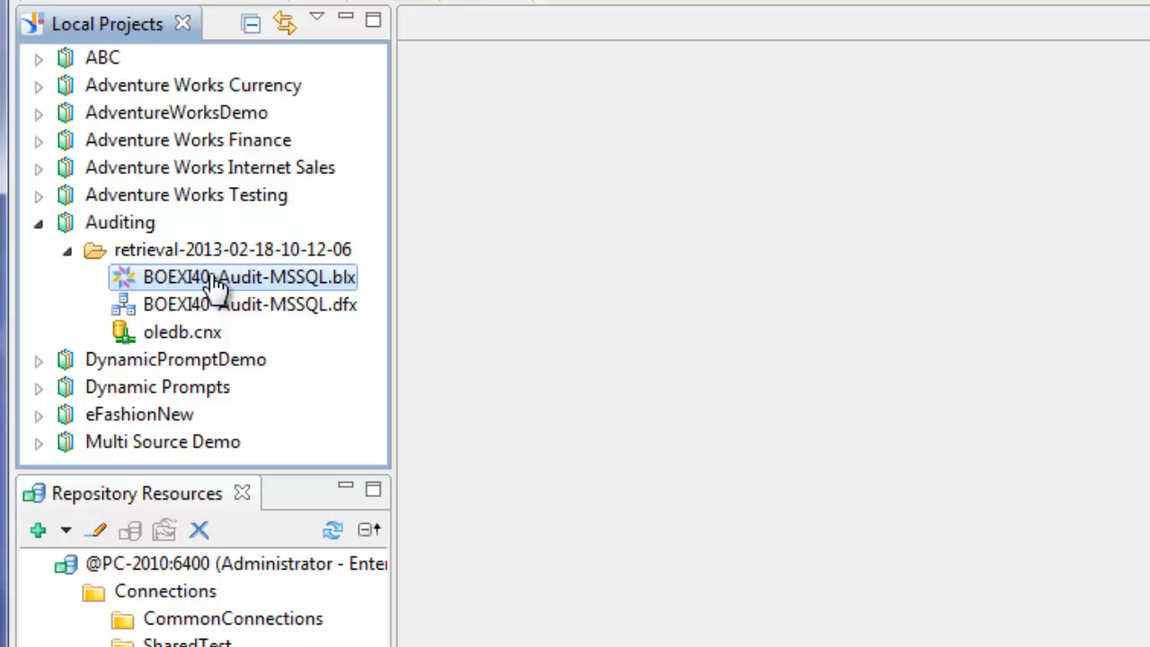
ctrl+click(166, 306)
ctrl+click(166, 330)
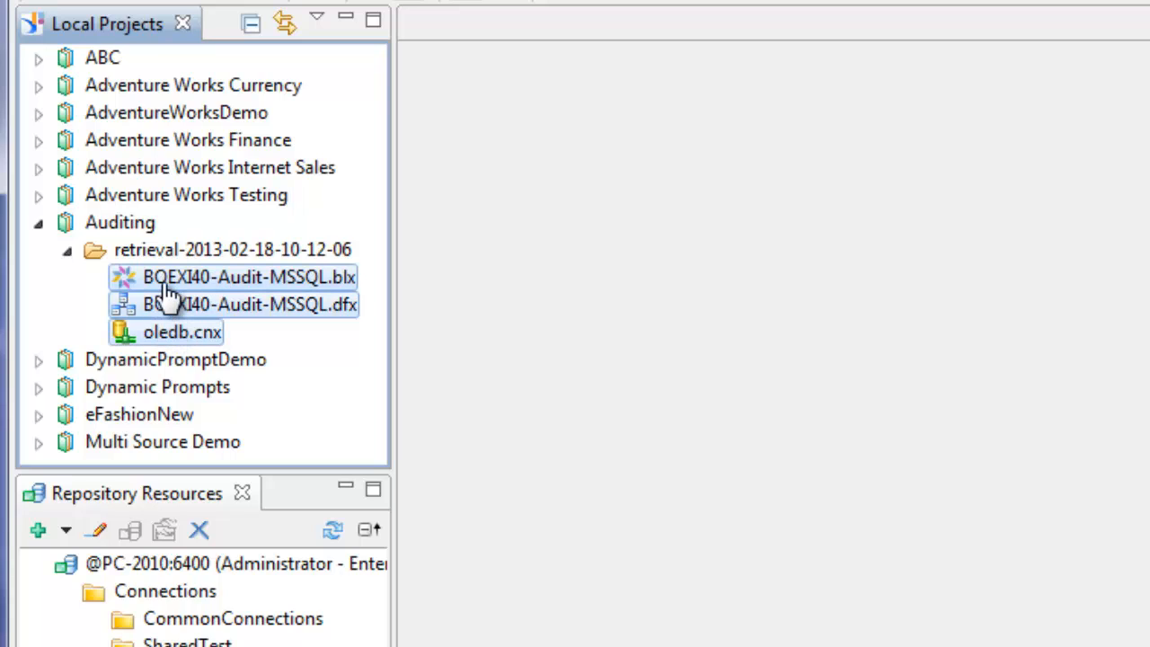
drag(167, 289, 124, 236)
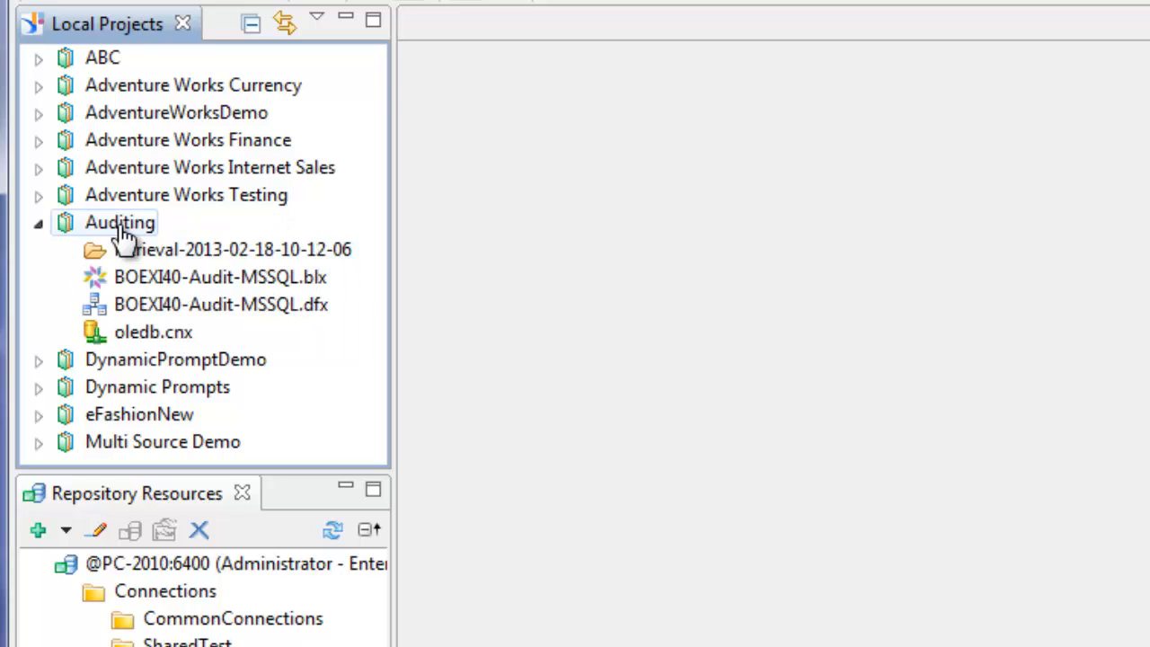
Step: Delete the emptied retrieval folder from the Auditing project
click(159, 255)
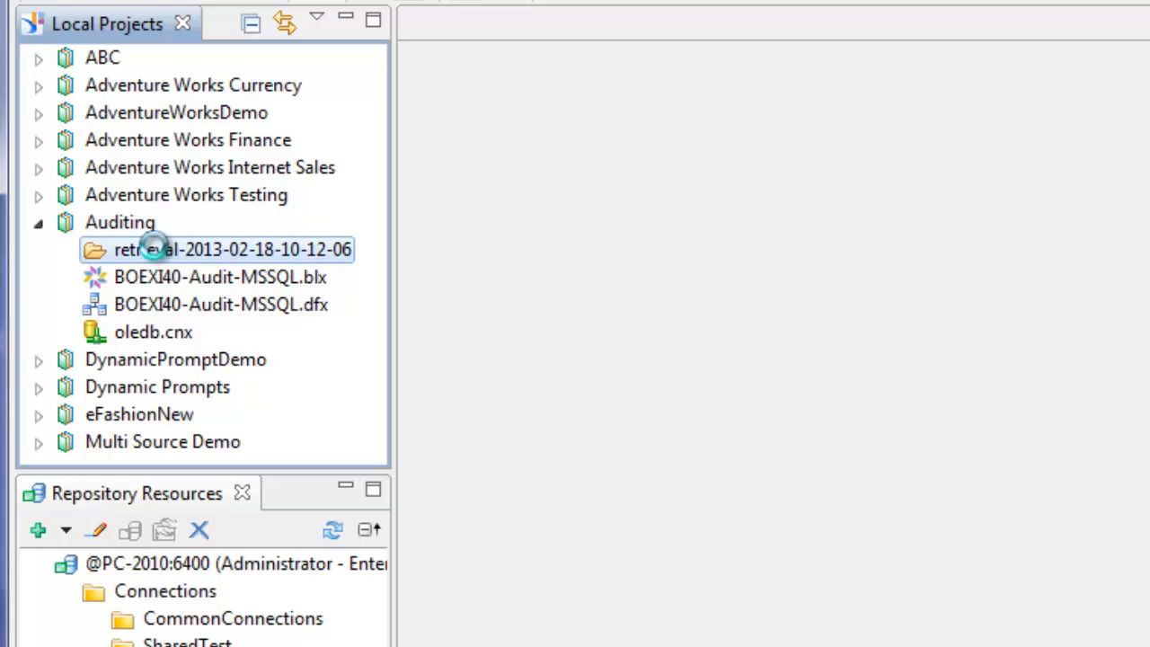
key(Delete)
click(162, 307)
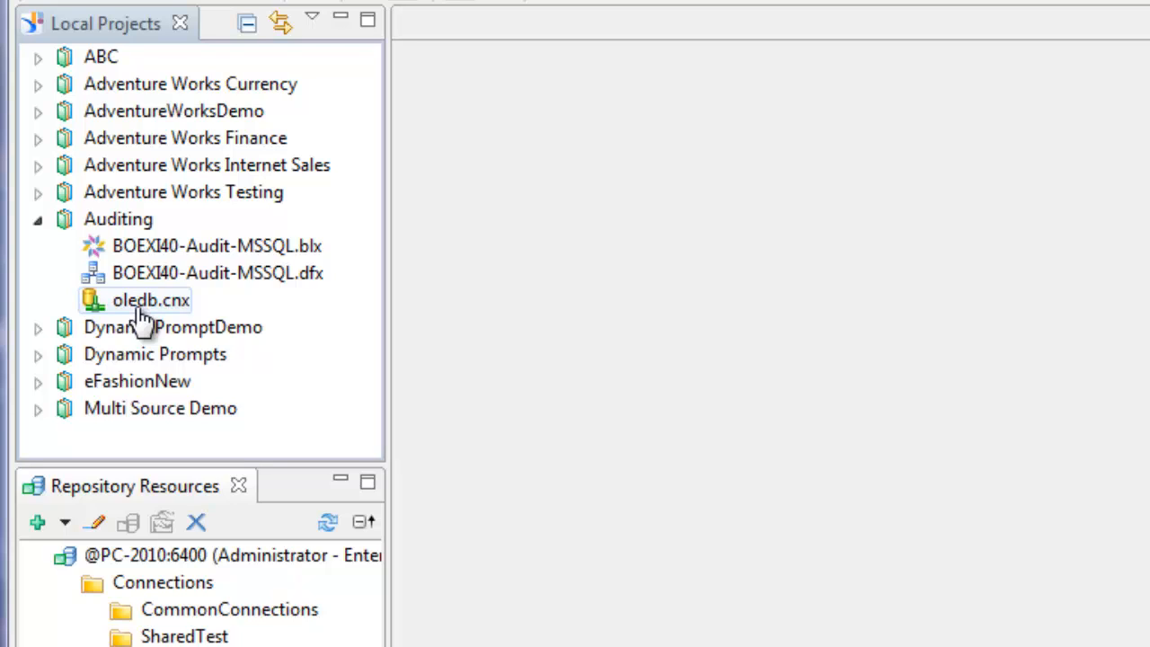
Step: Start a new relational connection in the Auditing project named cnAuditing, with a description identifying it as the connection to the Auditing database
right_click(123, 225)
mouse_move(178, 241)
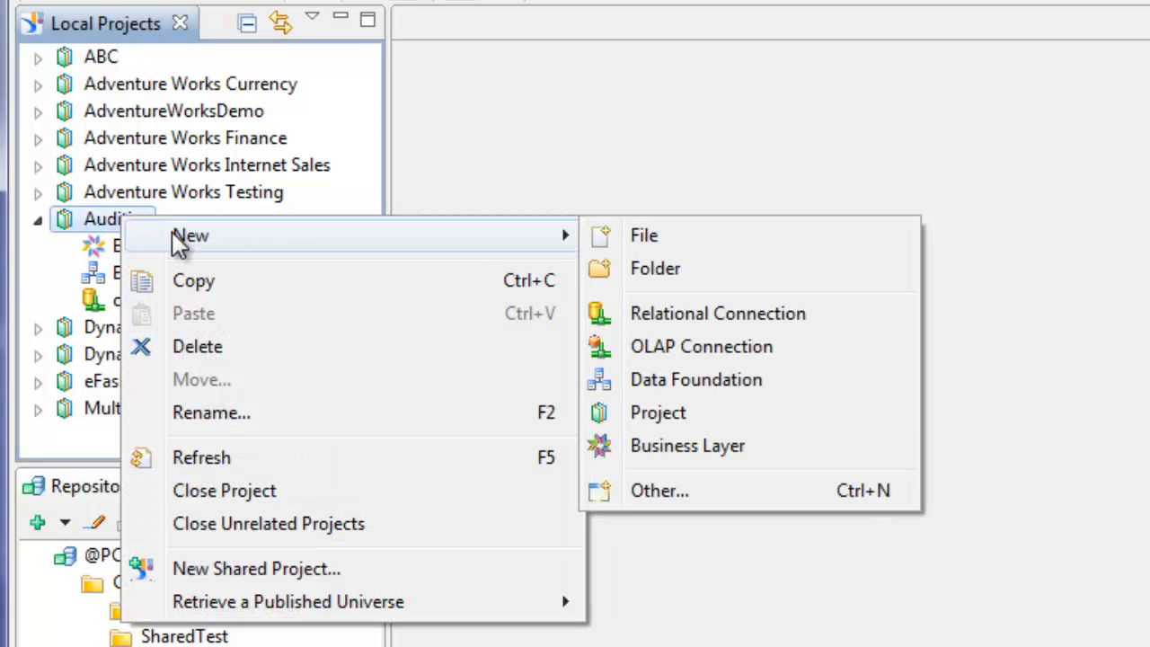
click(660, 314)
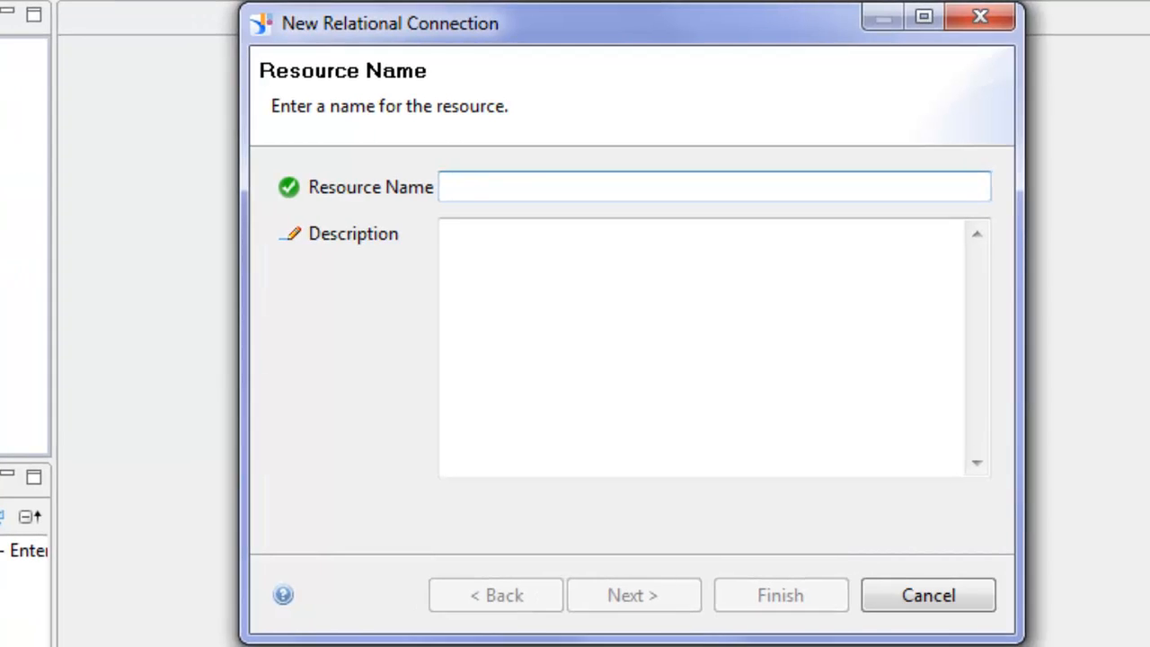
text(cnAuditing)
key(Tab)
text(Conneciton to the Auditing database)
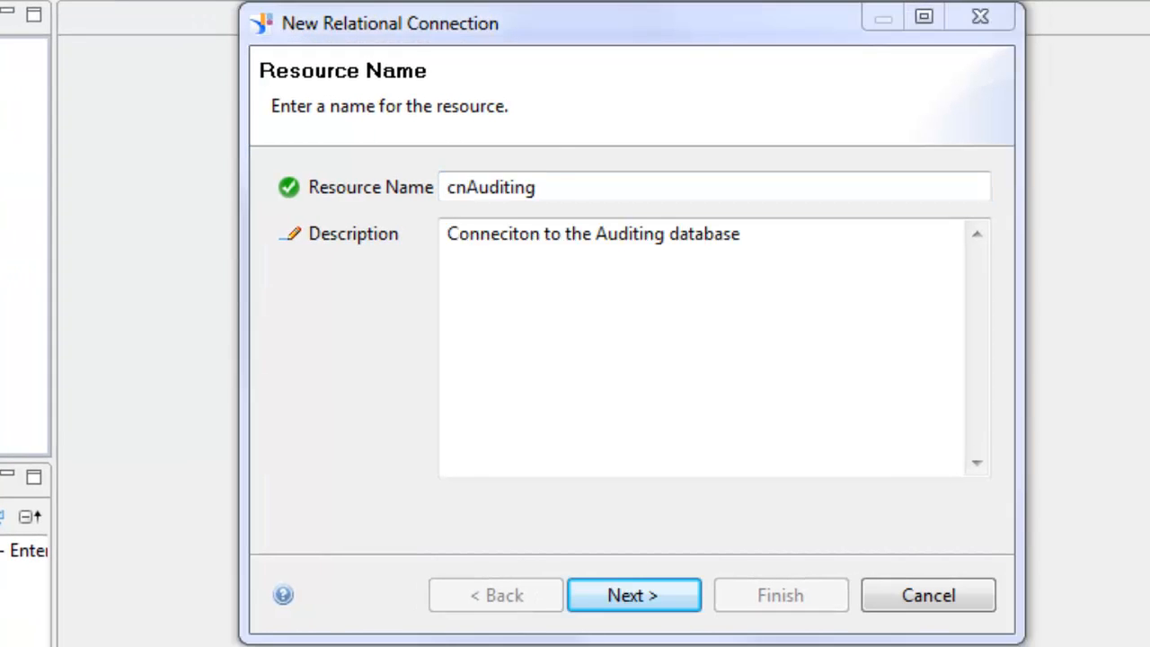
Step: Correct the connection description to read "Connection to the Auditing database" and continue to the driver selection
drag(552, 180, 425, 189)
click(561, 183)
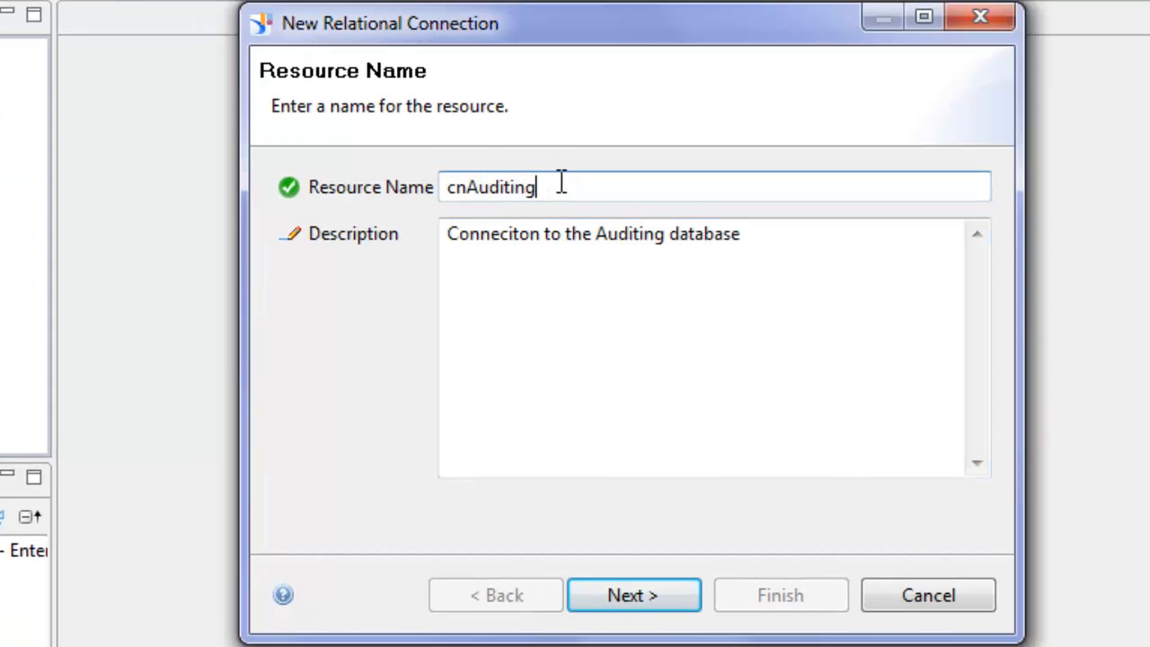
click(508, 236)
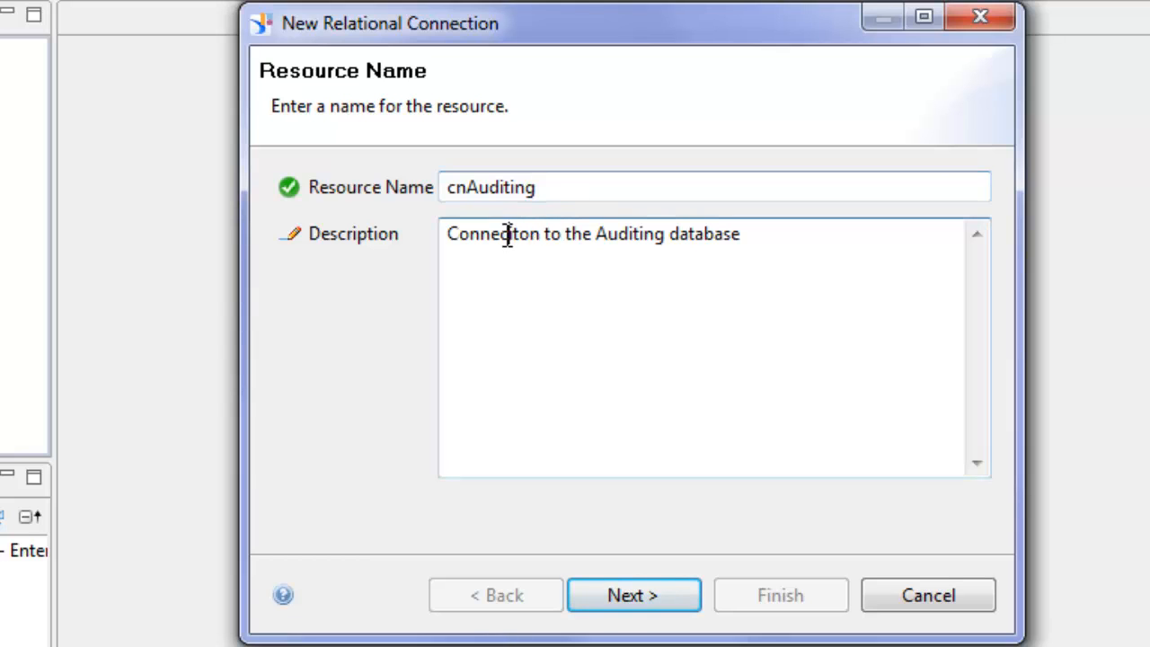
key(BackSpace)
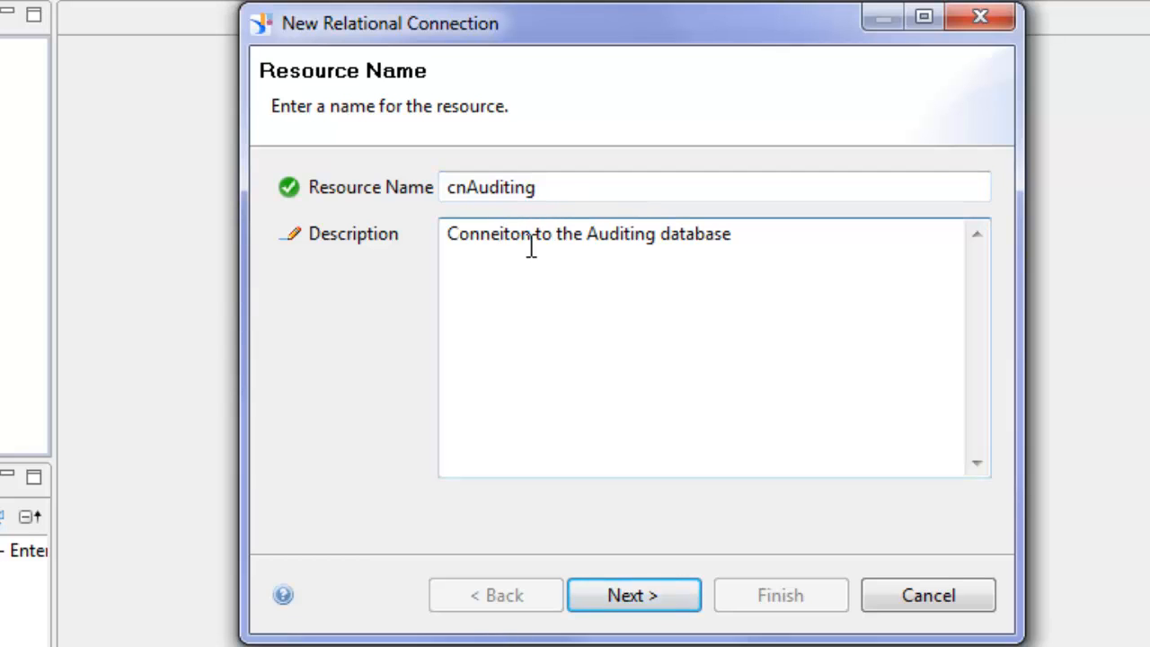
text(ct)
key(Delete)
key(Delete)
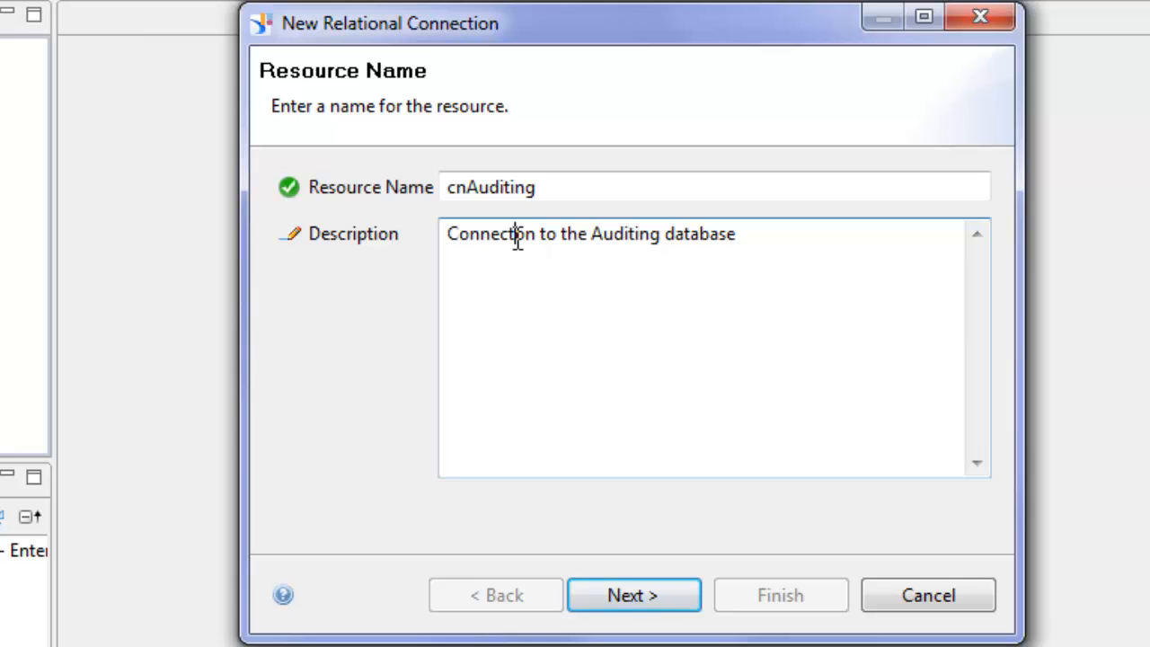
text(i)
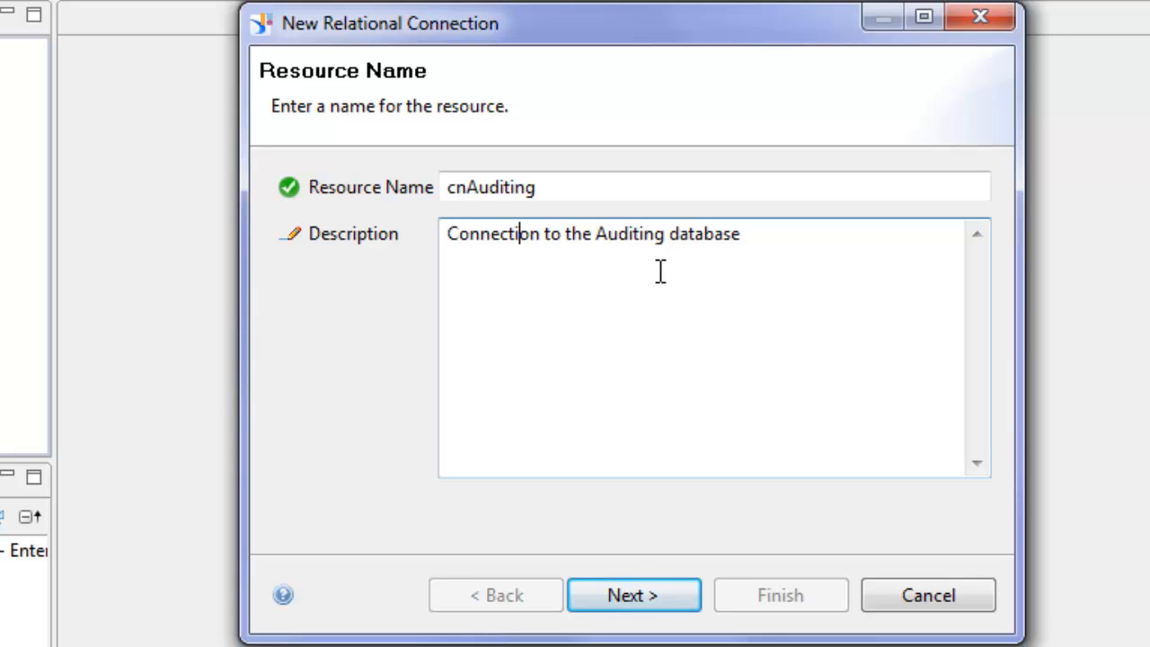
click(624, 596)
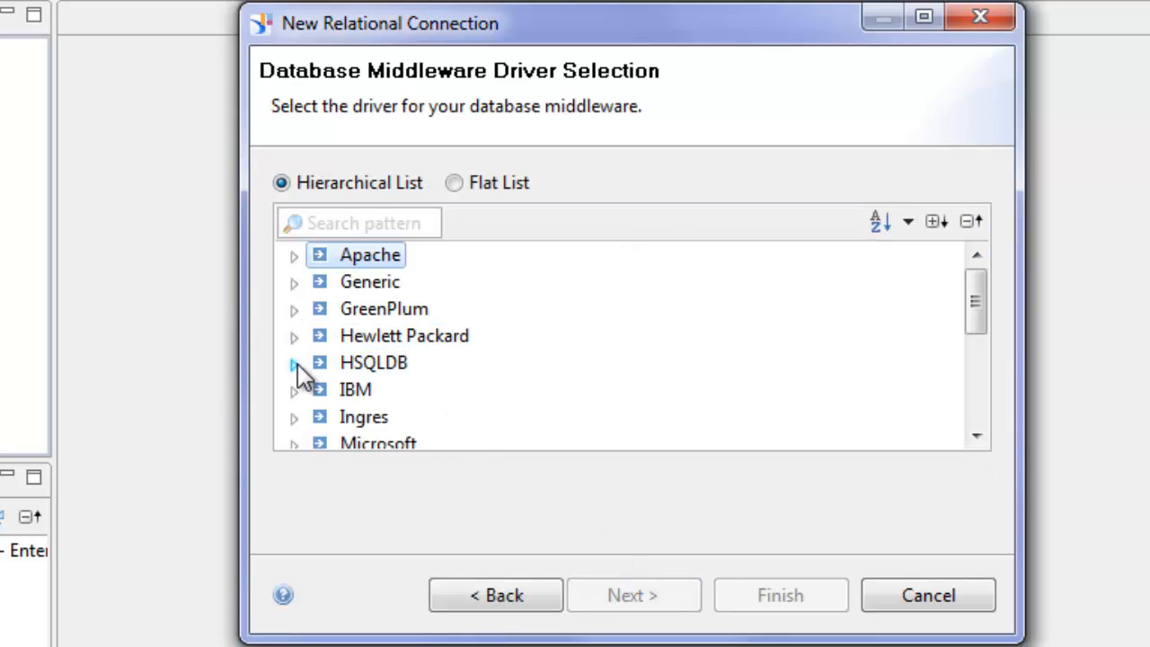
Step: Choose the OLE DB Providers driver under Microsoft MS SQL Server 2008 for the connection
click(296, 442)
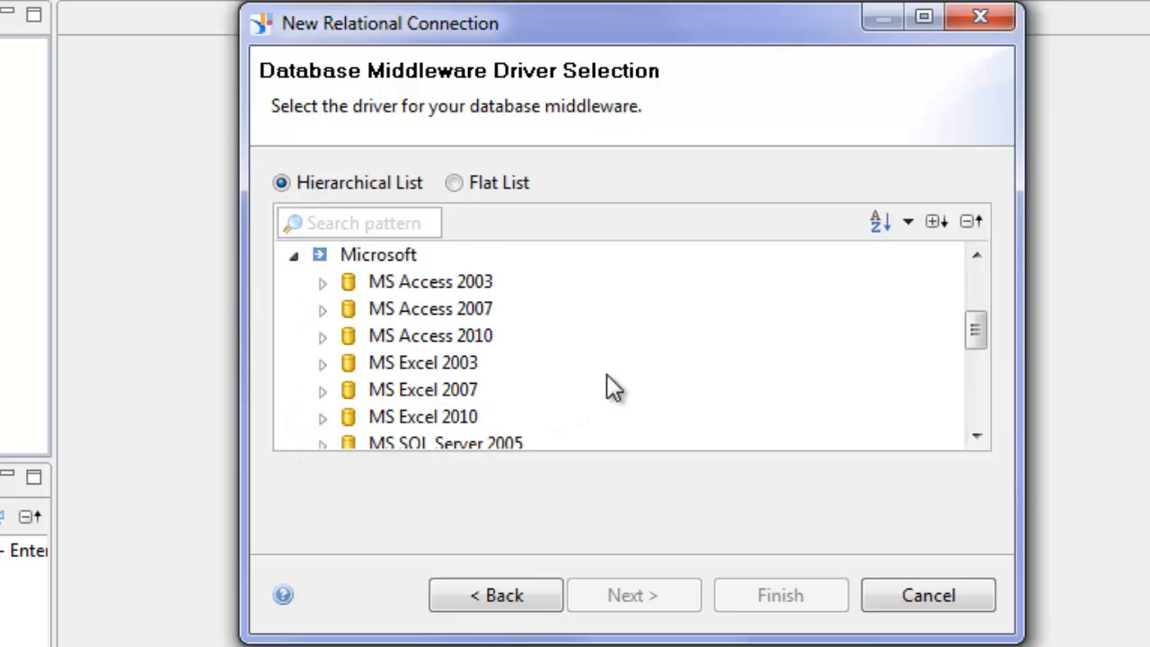
scroll(608, 385, down, 1)
click(323, 392)
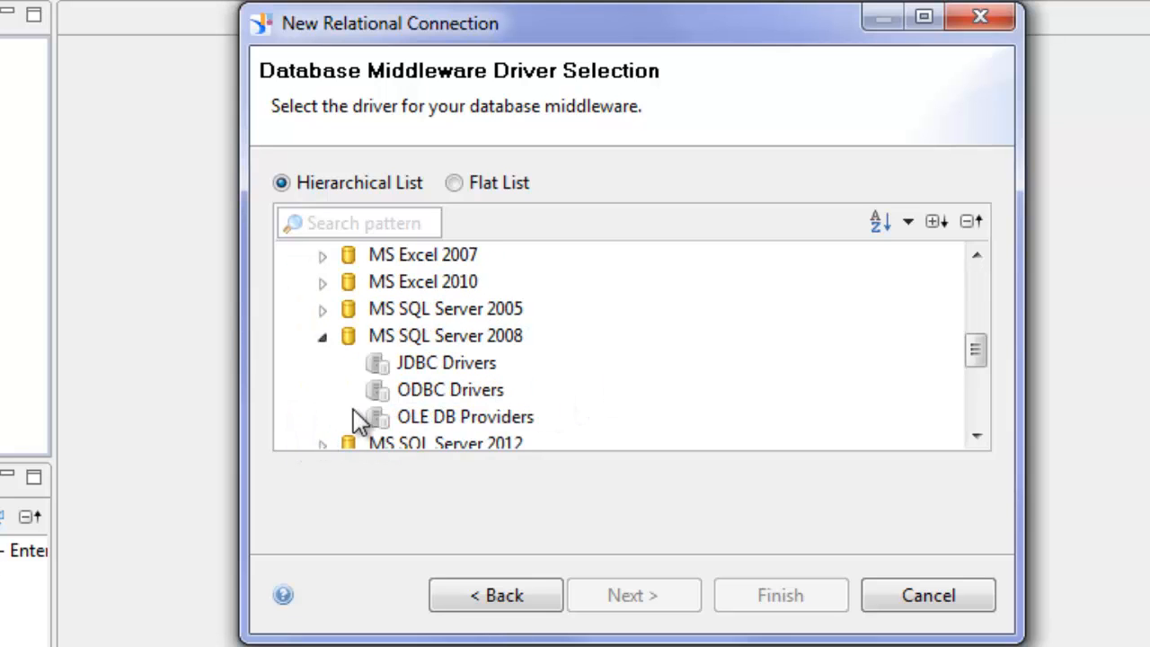
click(452, 421)
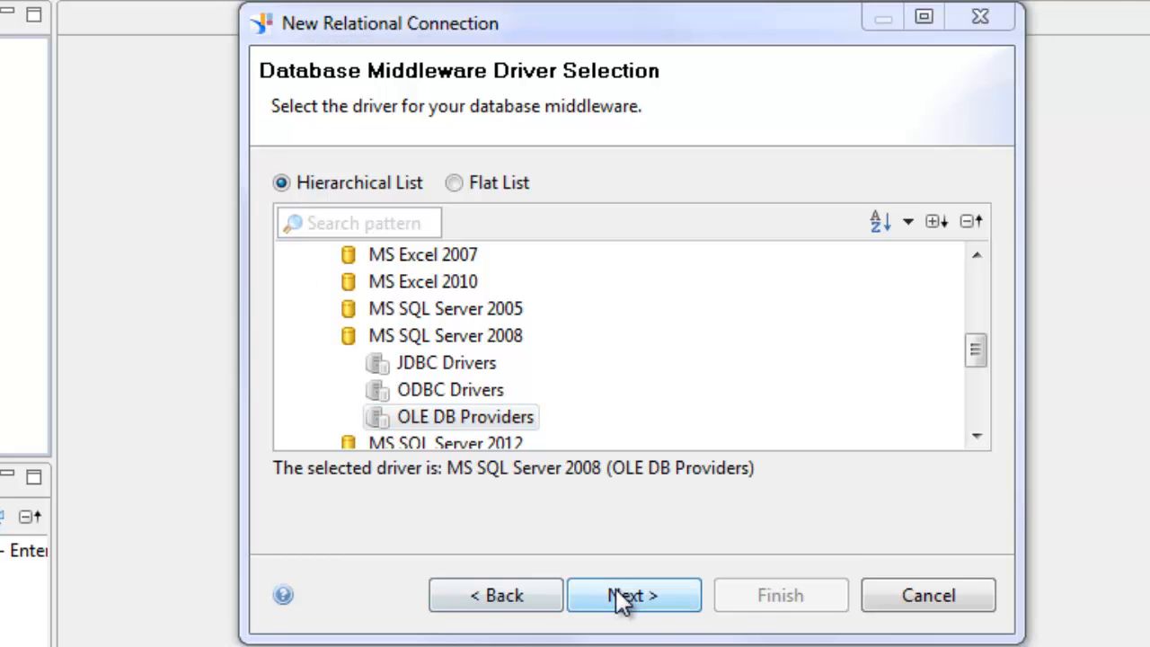
click(619, 596)
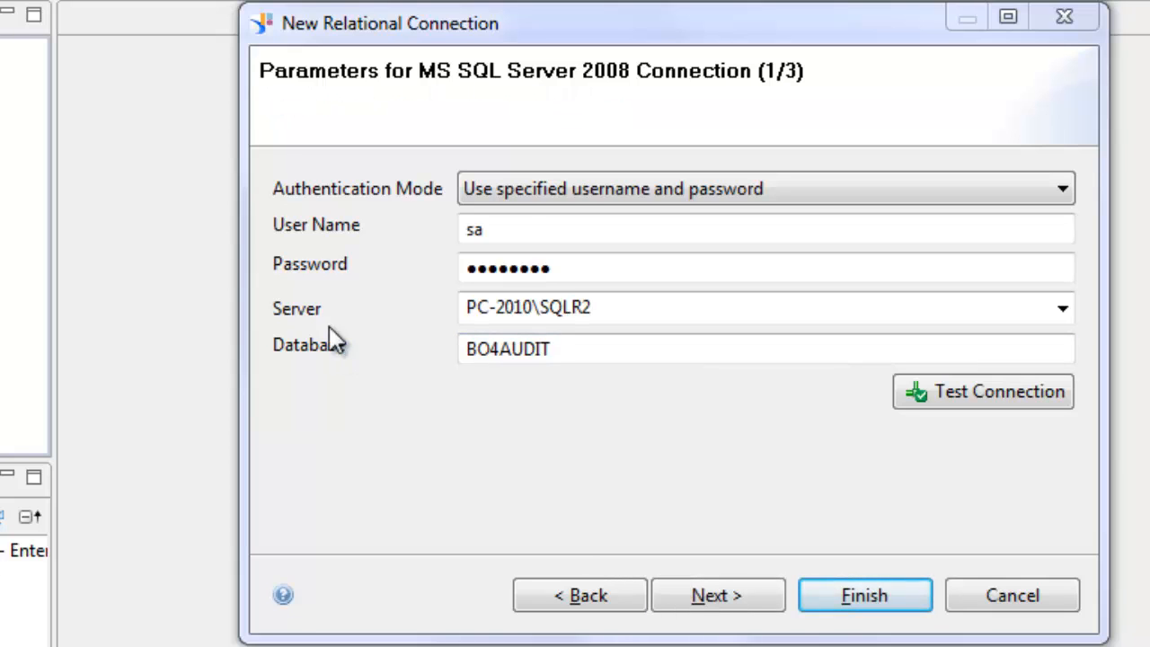
Step: Complete the connection with user sa, the account password, server PC-2010\SQLR2 and database BO4AUDIT, testing it before finishing
click(533, 232)
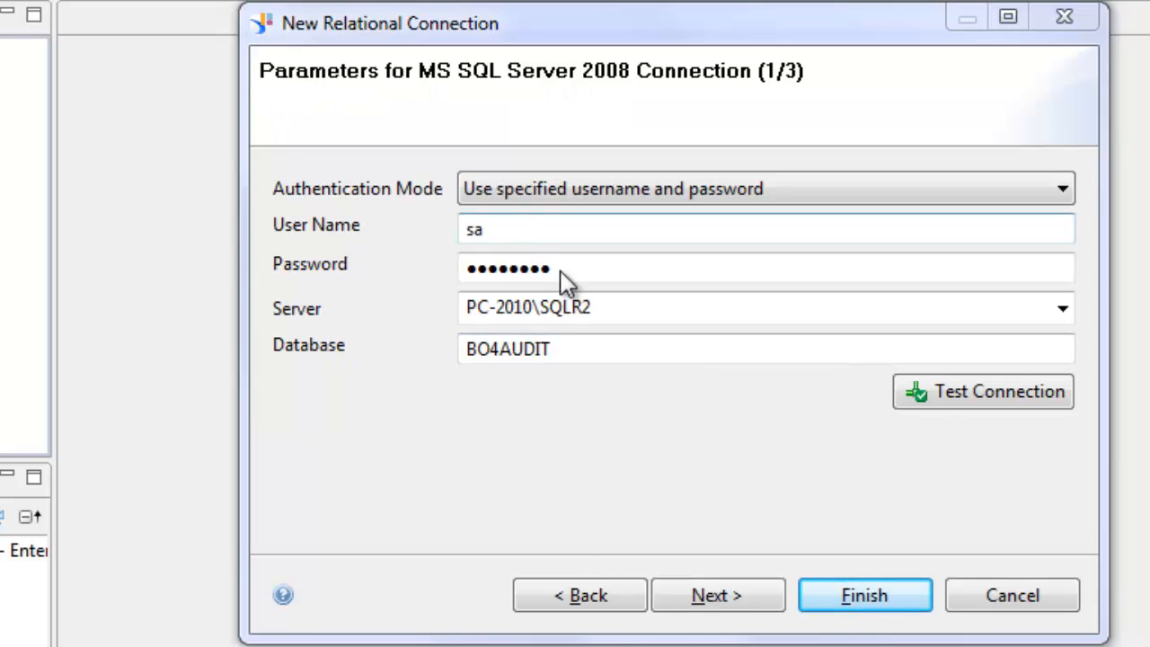
click(969, 398)
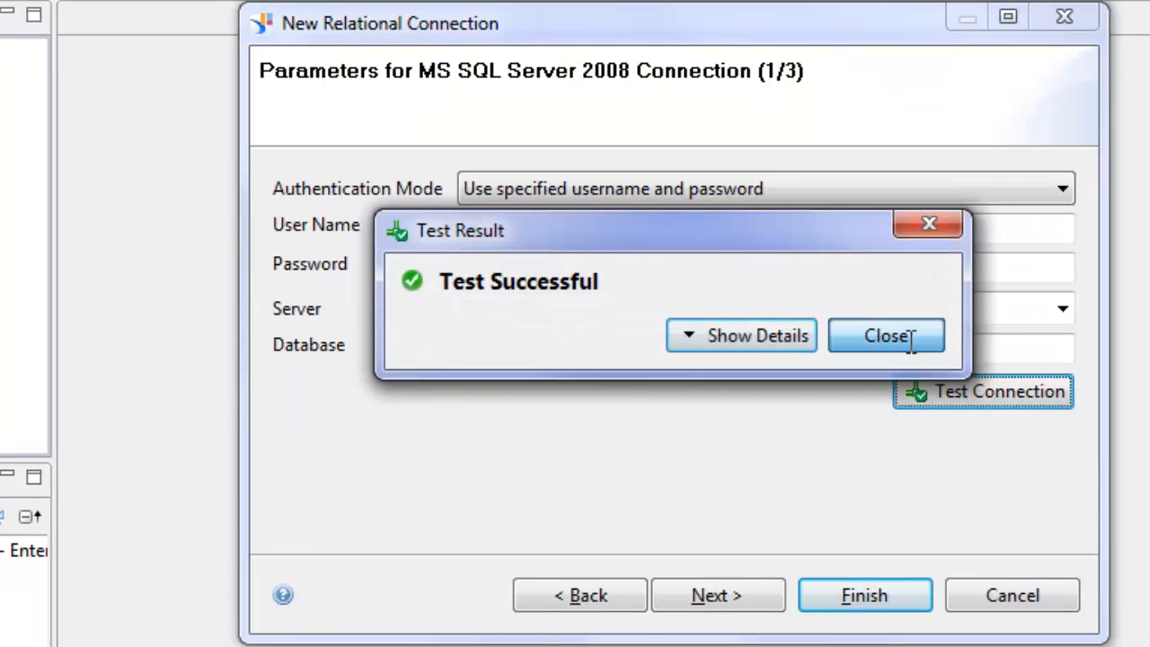
click(909, 342)
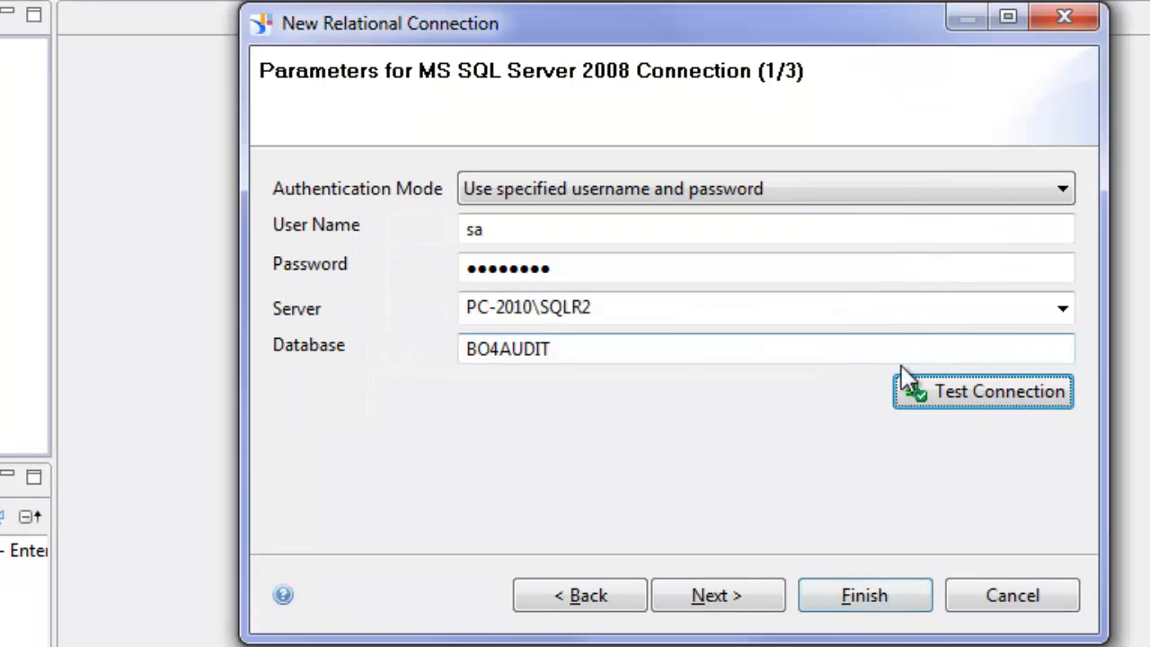
click(855, 597)
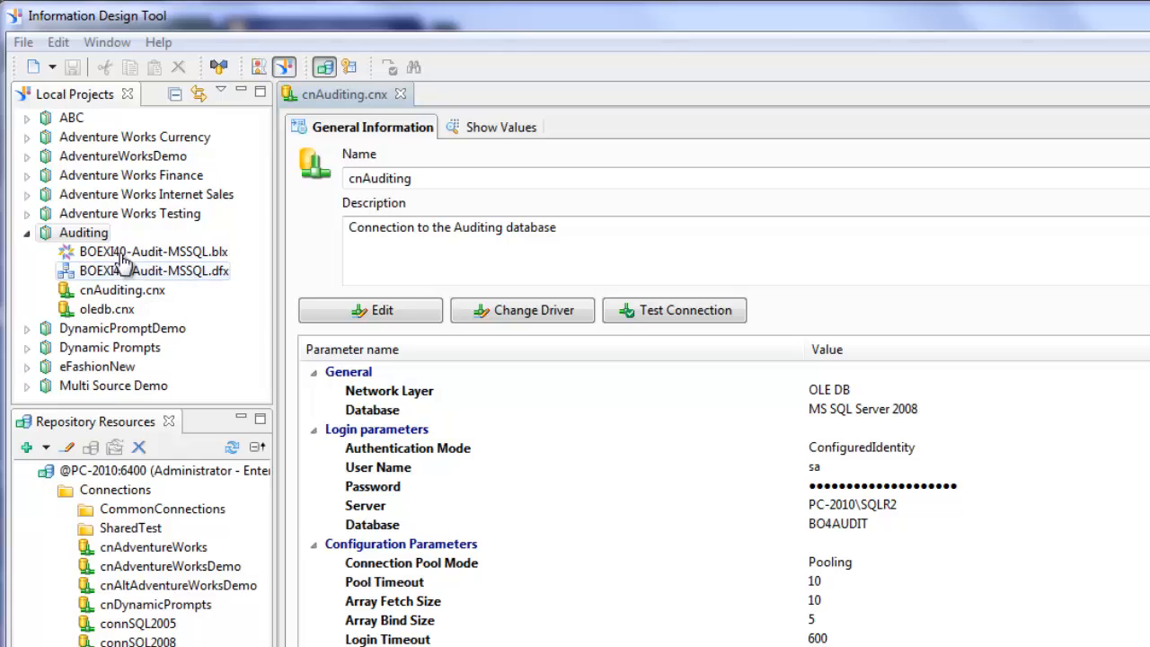
Step: Change the connection of the BOEXI40-Audit-MSSQL.dfx data foundation from oledb to cnAuditing.cnx and save the data foundation
click(97, 234)
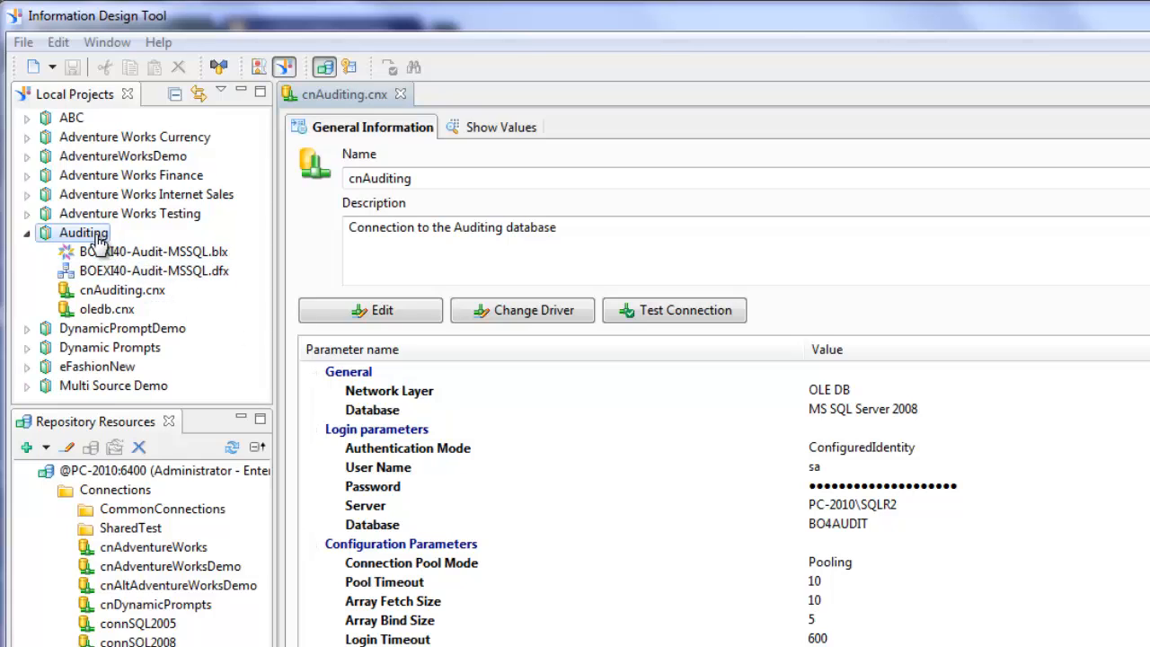
double_click(143, 275)
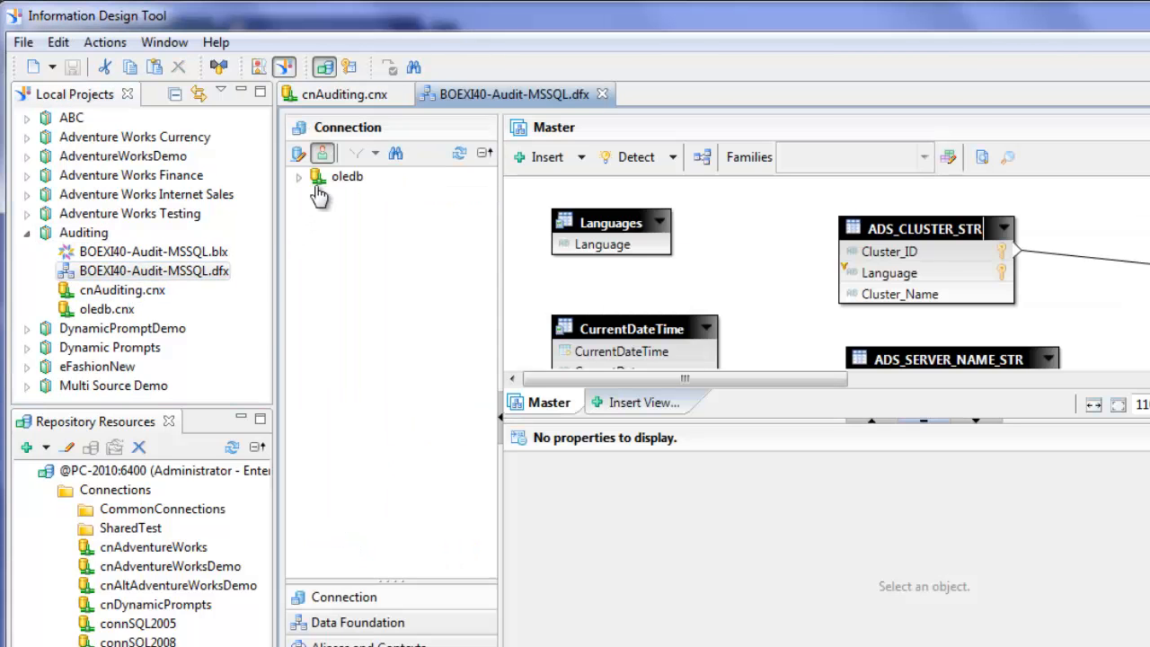
click(301, 177)
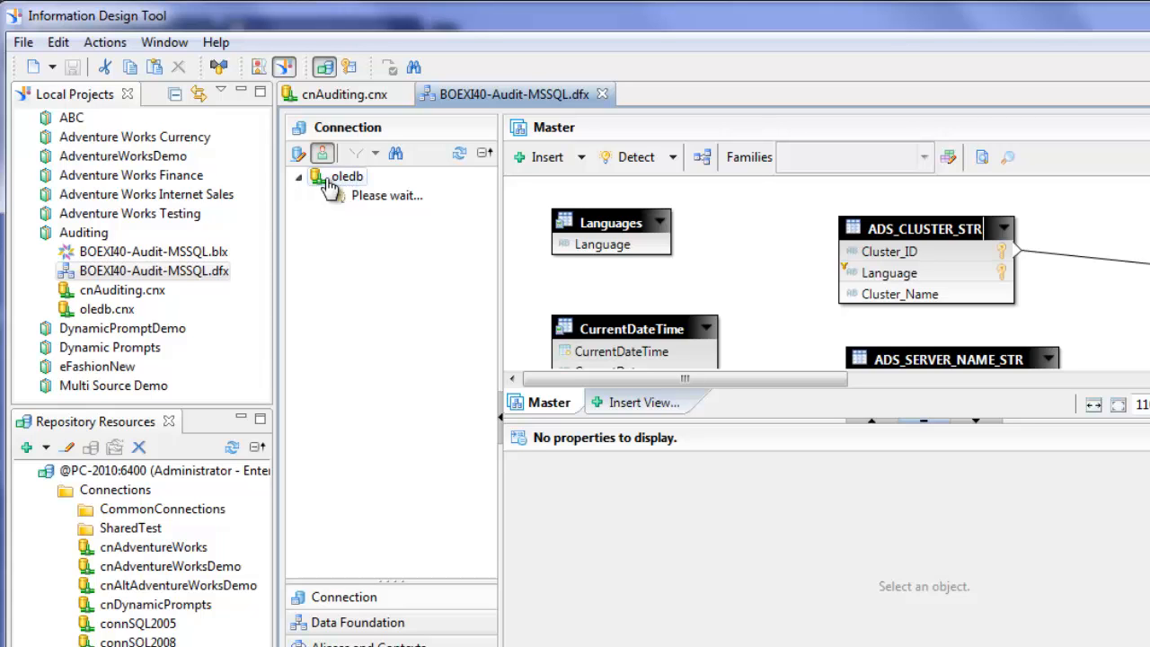
click(315, 177)
right_click(315, 180)
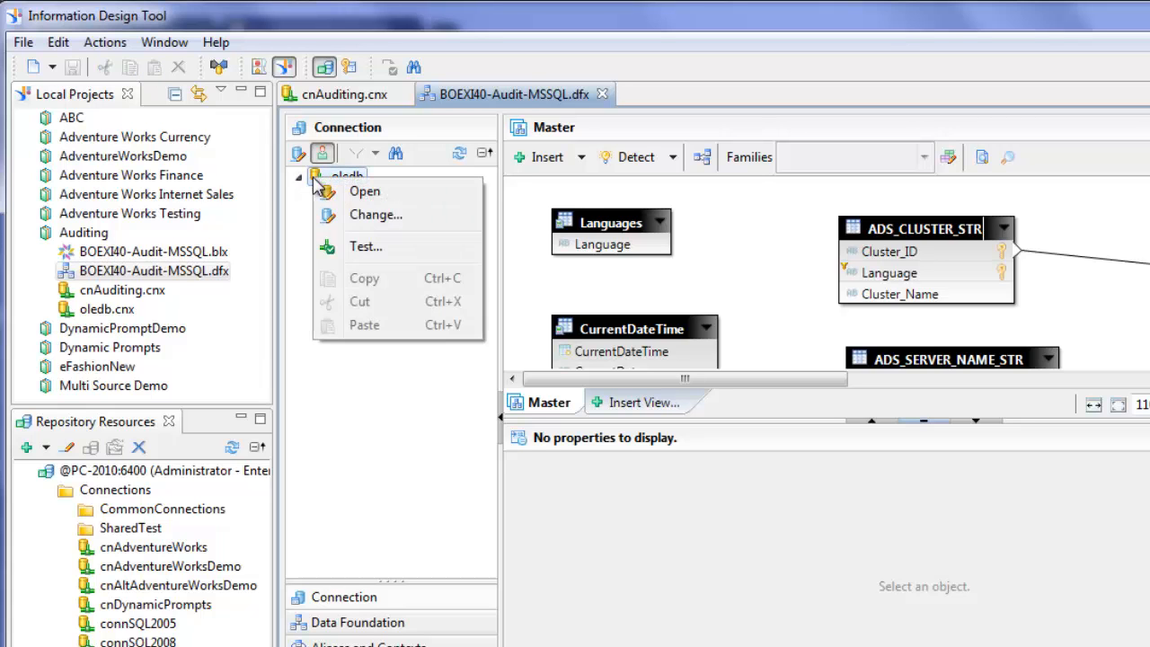
click(348, 207)
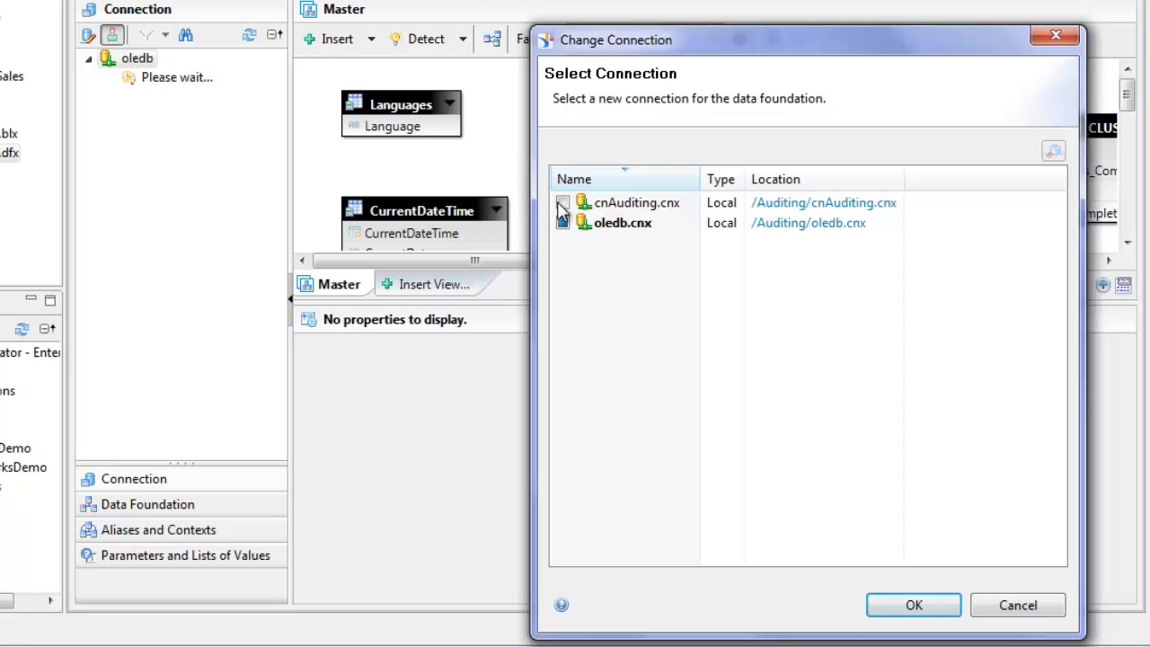
click(563, 203)
click(940, 608)
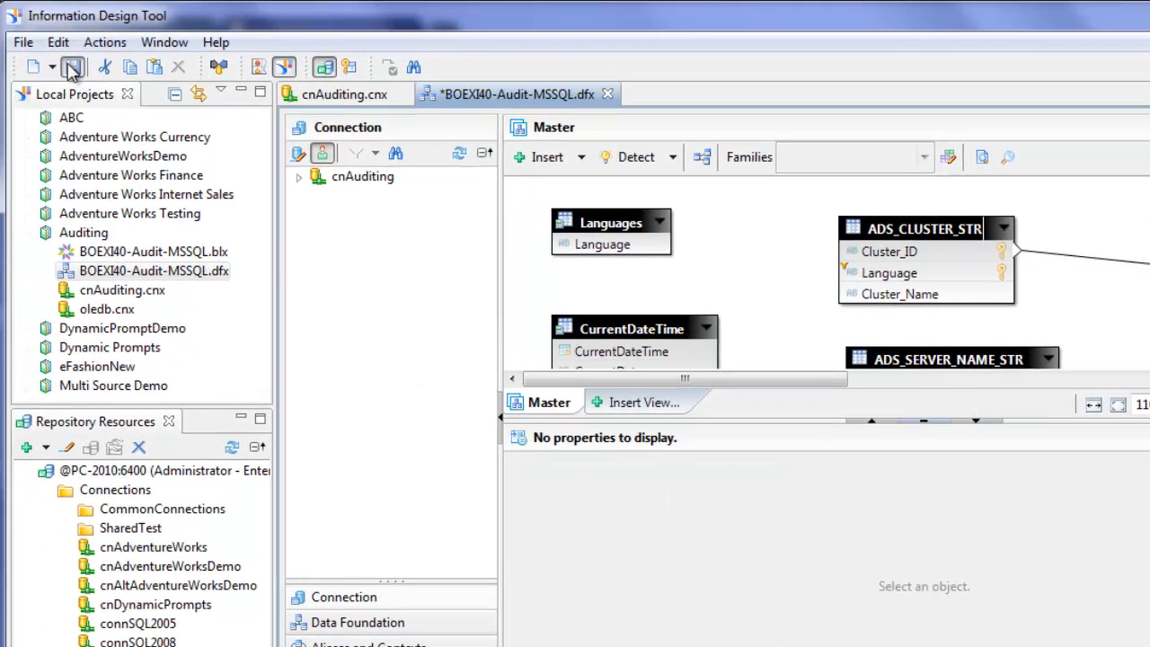
click(72, 68)
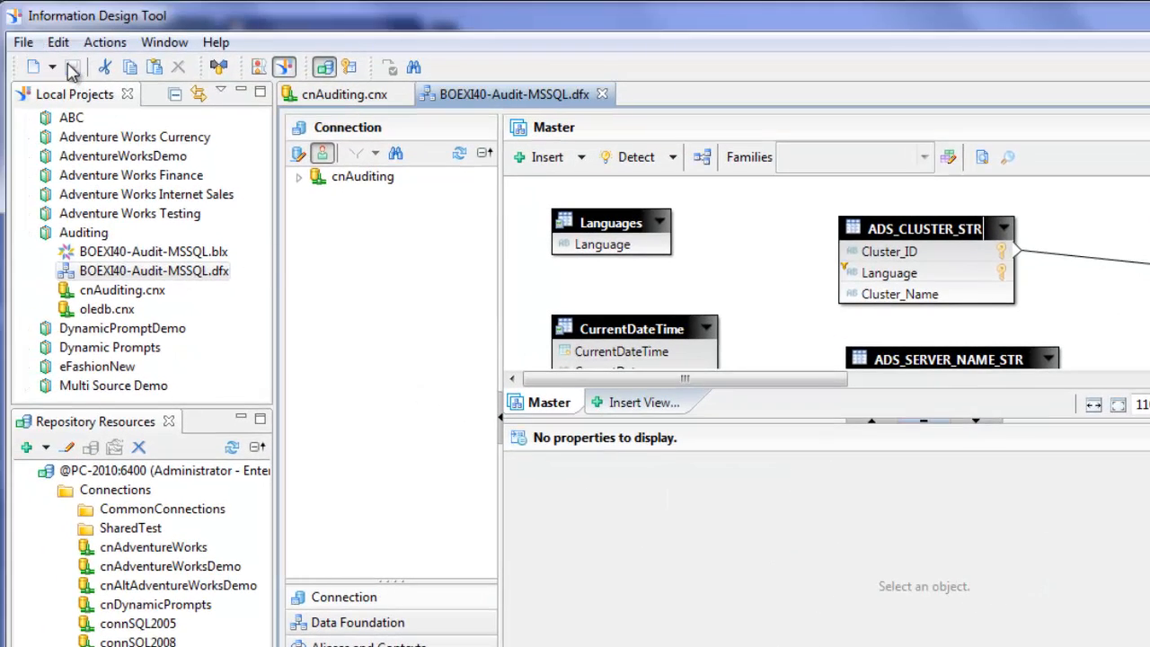
Step: Delete the unused oledb.cnx connection from the Auditing project
click(108, 311)
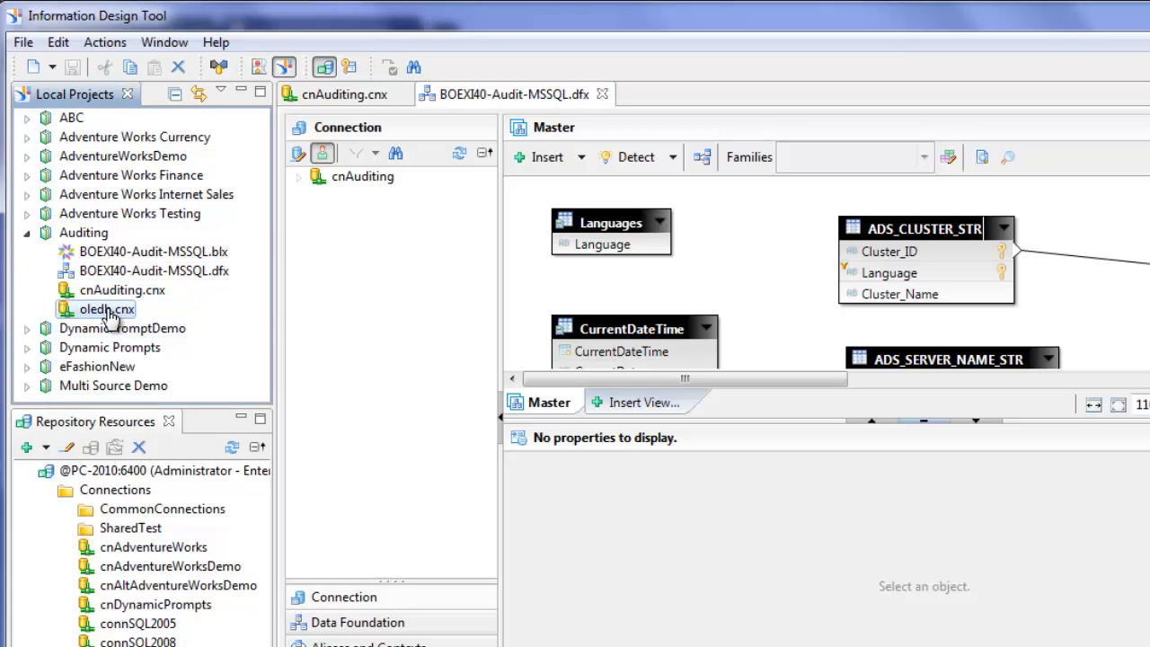
right_click(109, 316)
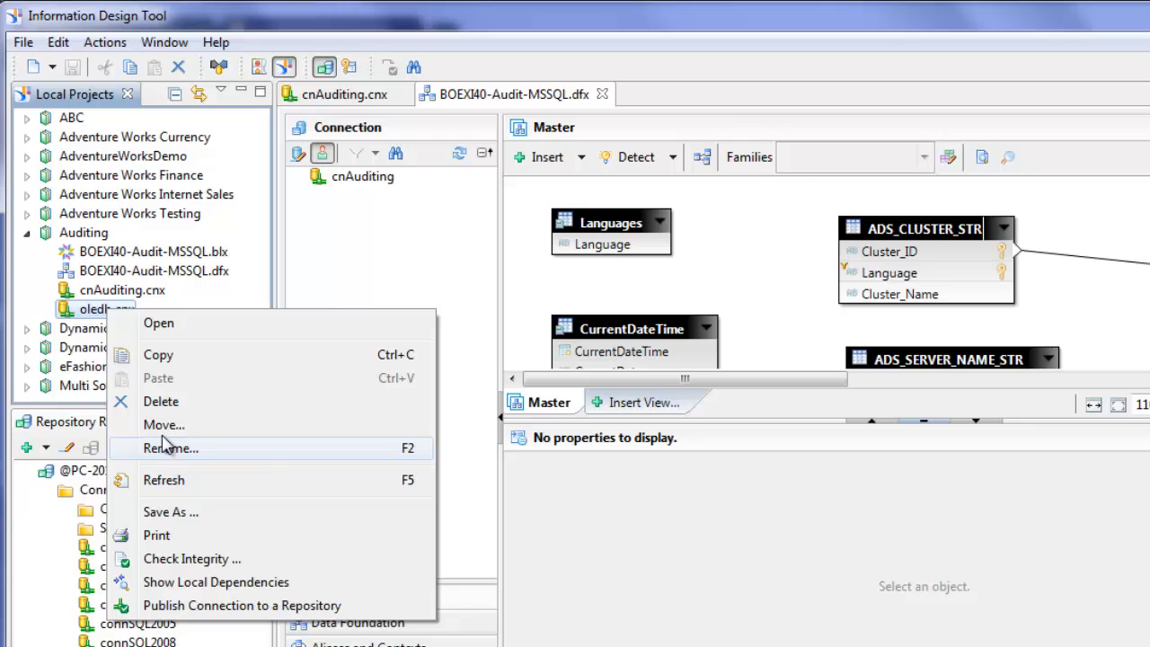
click(160, 404)
click(774, 406)
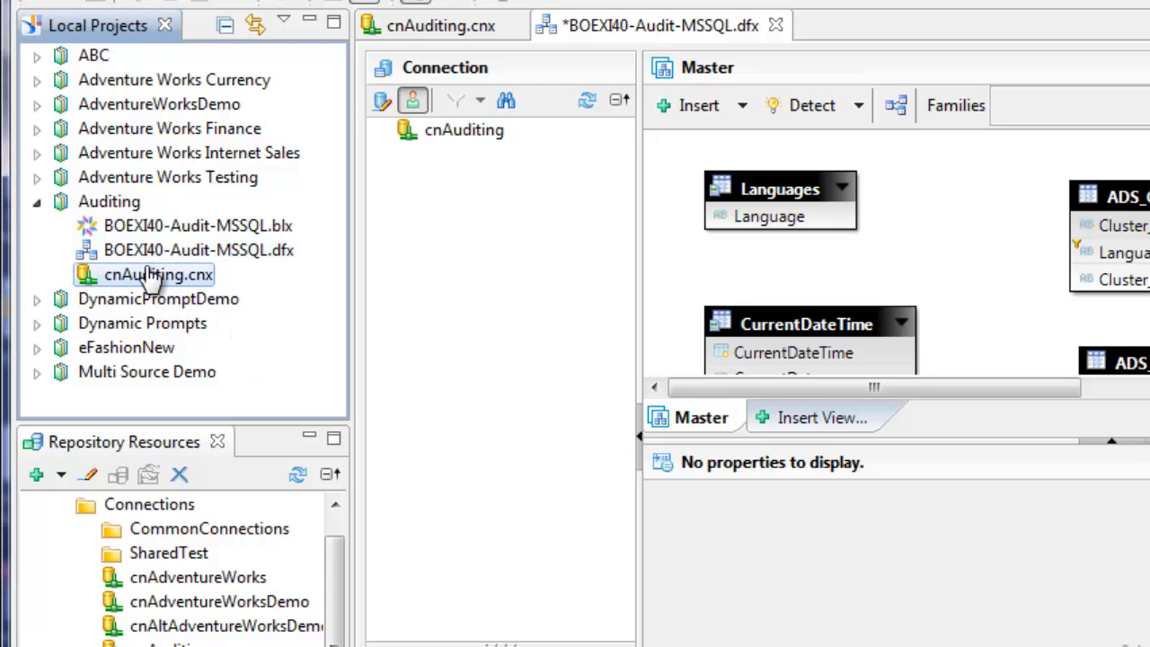
right_click(147, 273)
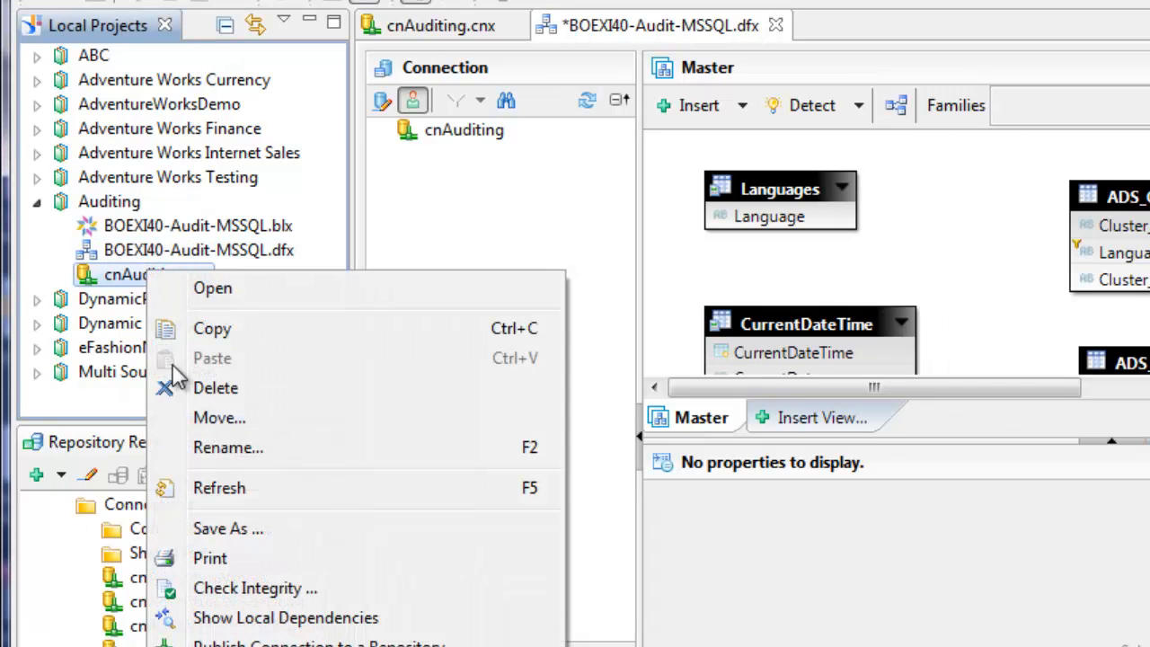
click(269, 643)
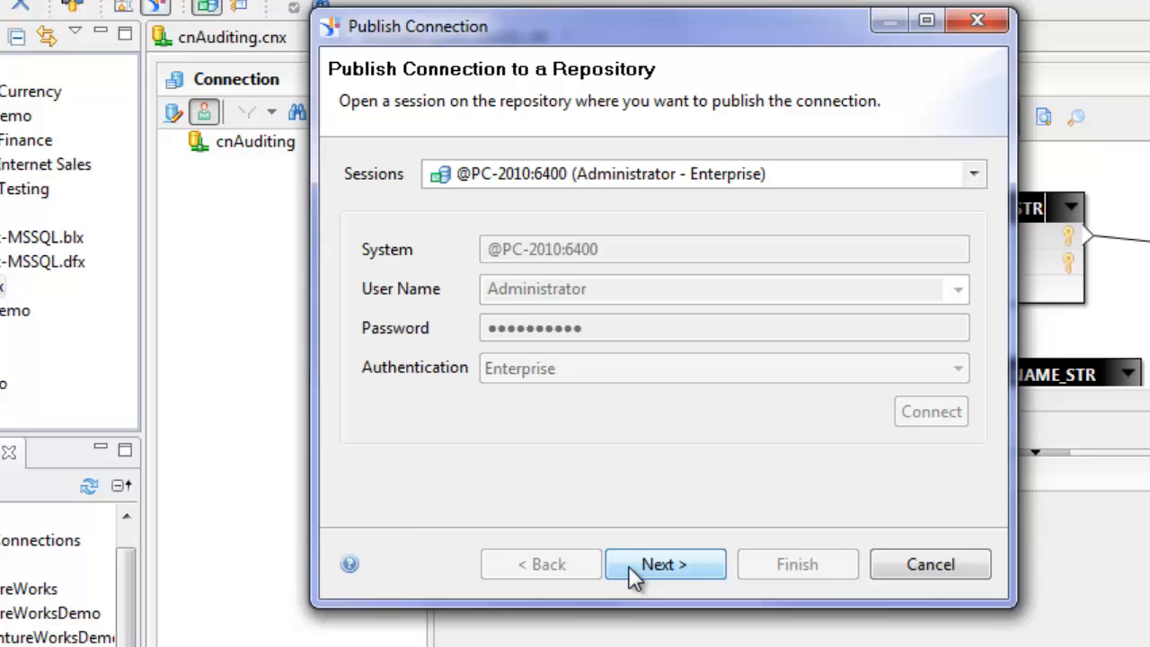
click(640, 564)
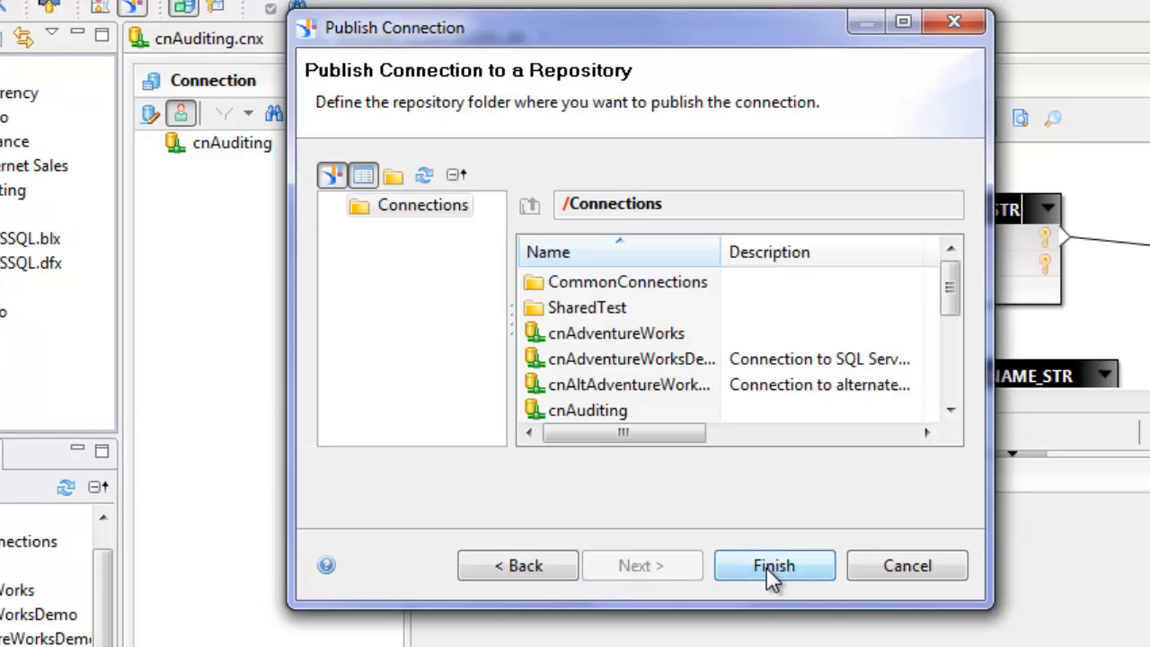
click(771, 568)
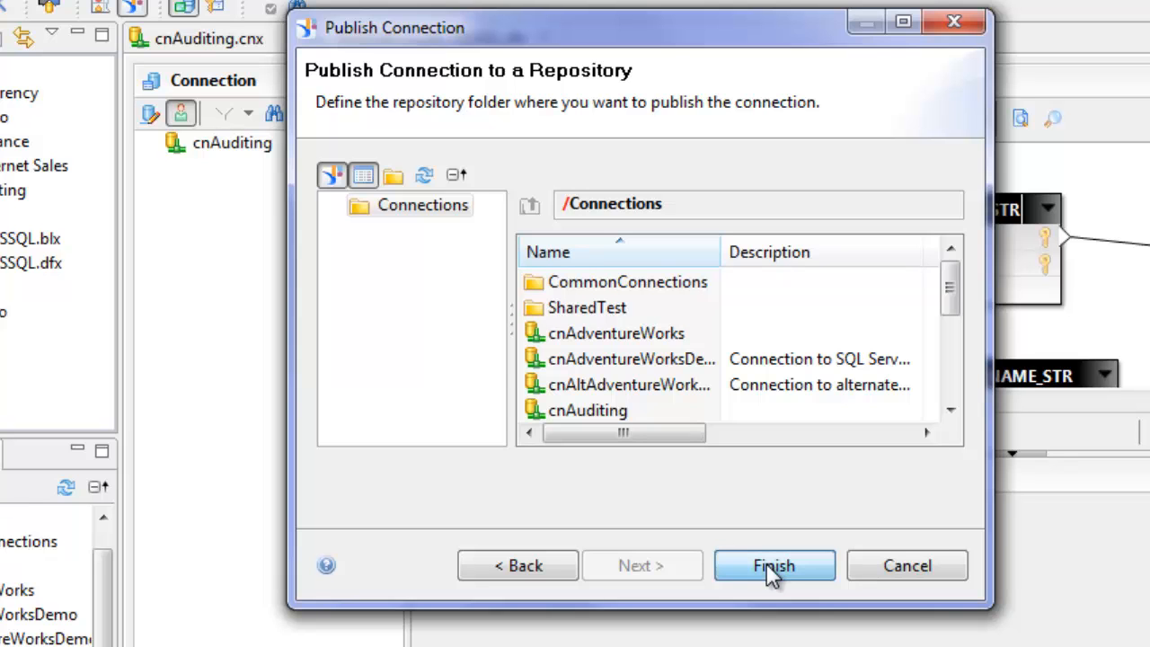
click(732, 535)
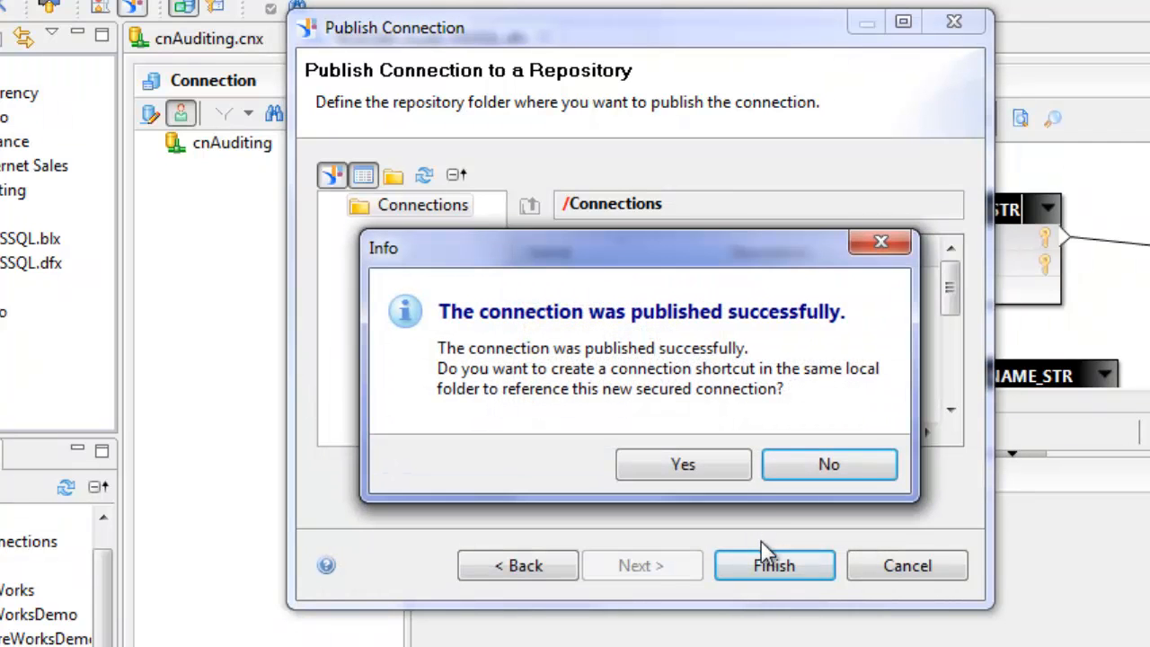
click(696, 461)
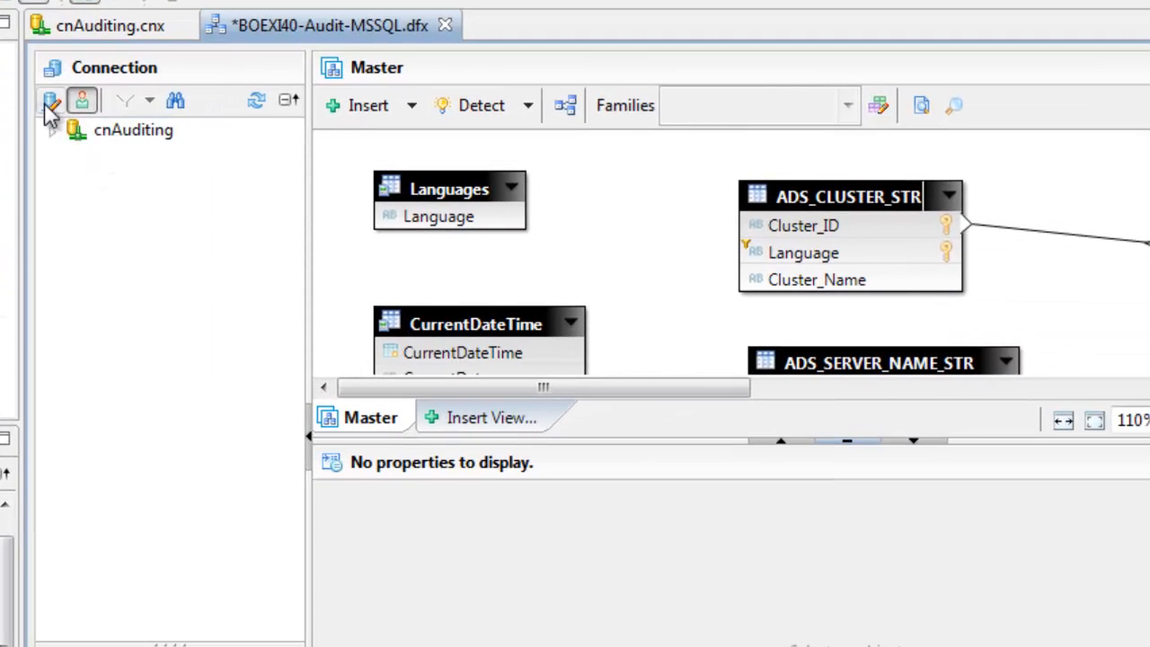
Step: Switch the data foundation's connection to the secured shortcut cnAuditing.cns
click(95, 113)
click(657, 314)
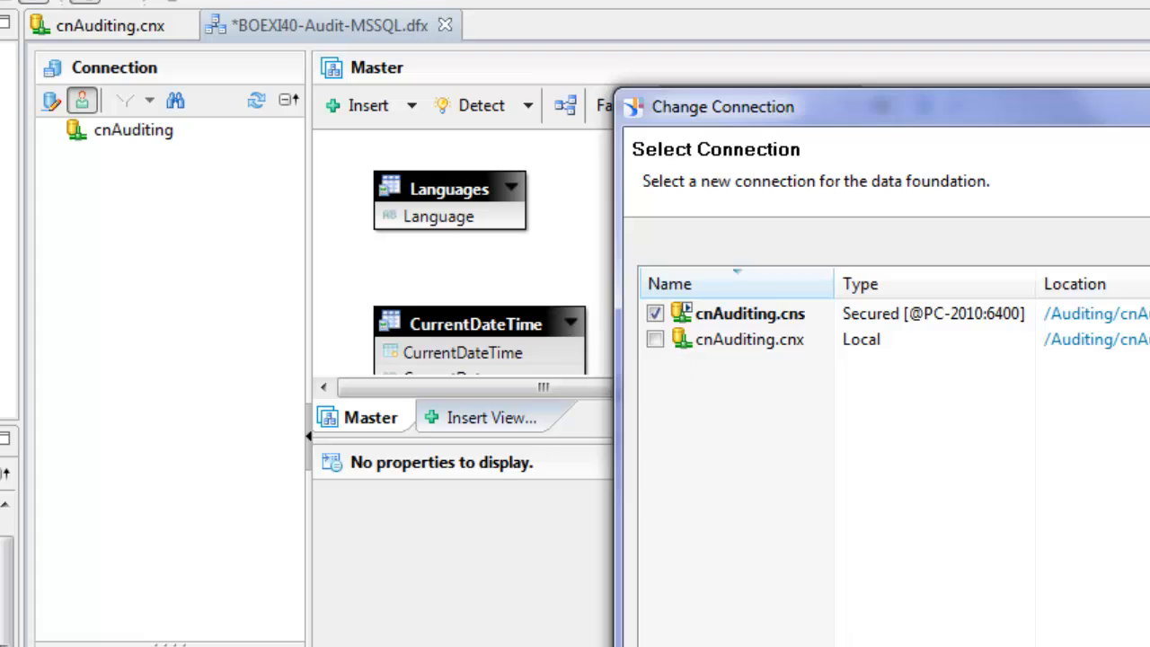
click(755, 646)
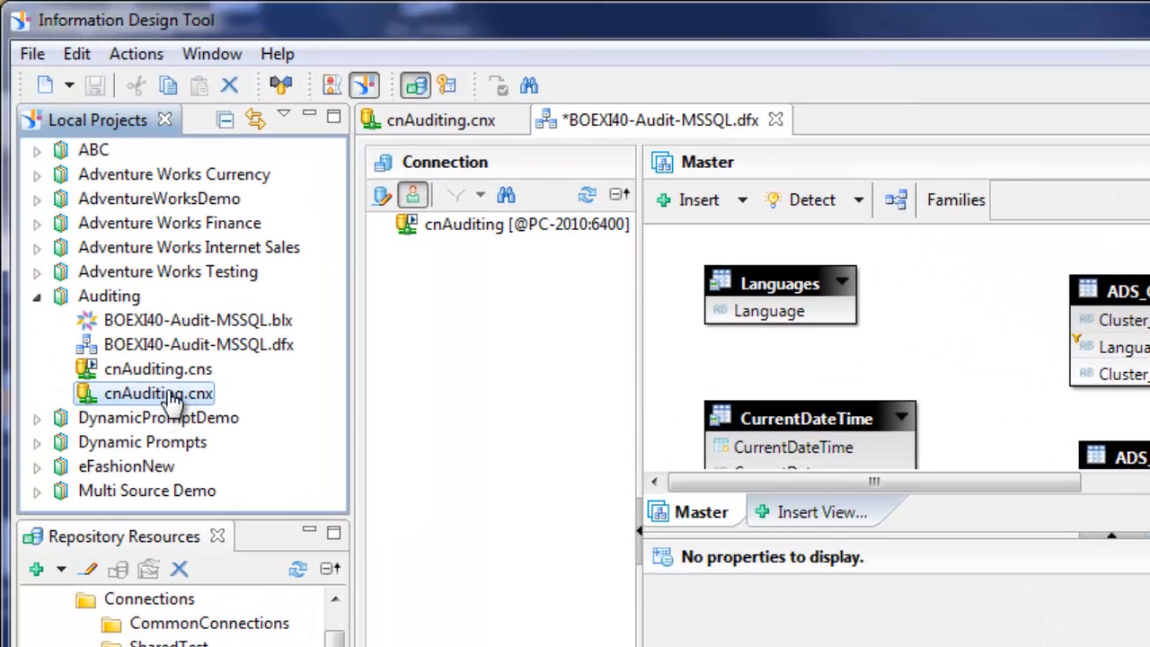
Step: Delete the local cnAuditing.cnx connection from the Auditing project
right_click(171, 400)
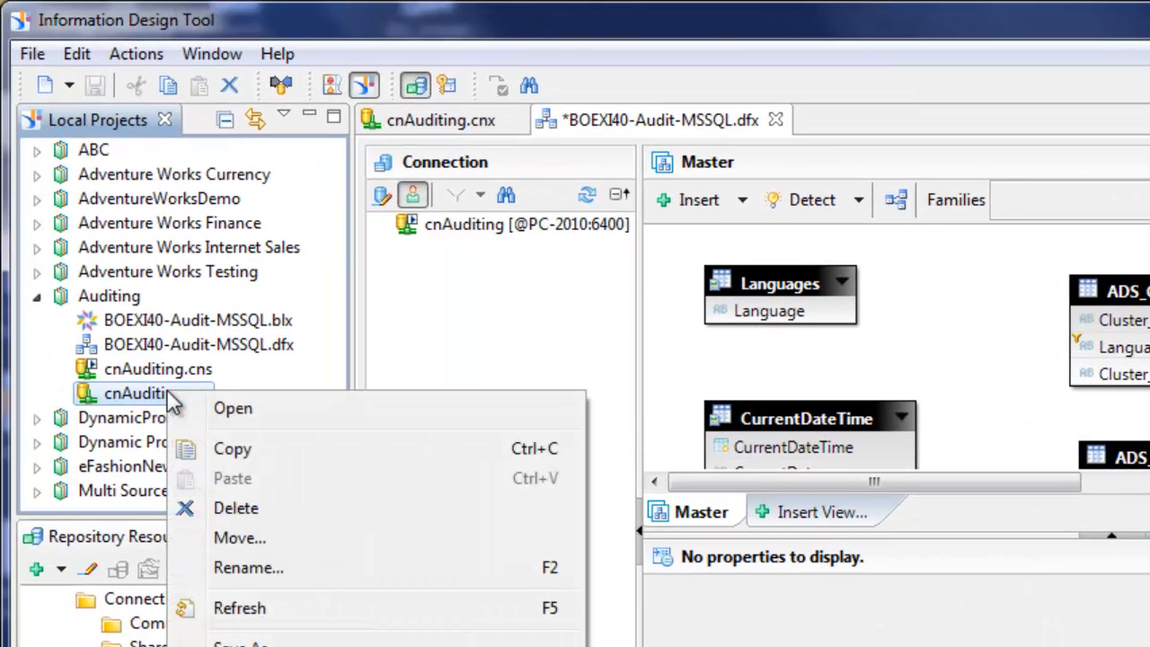
click(225, 506)
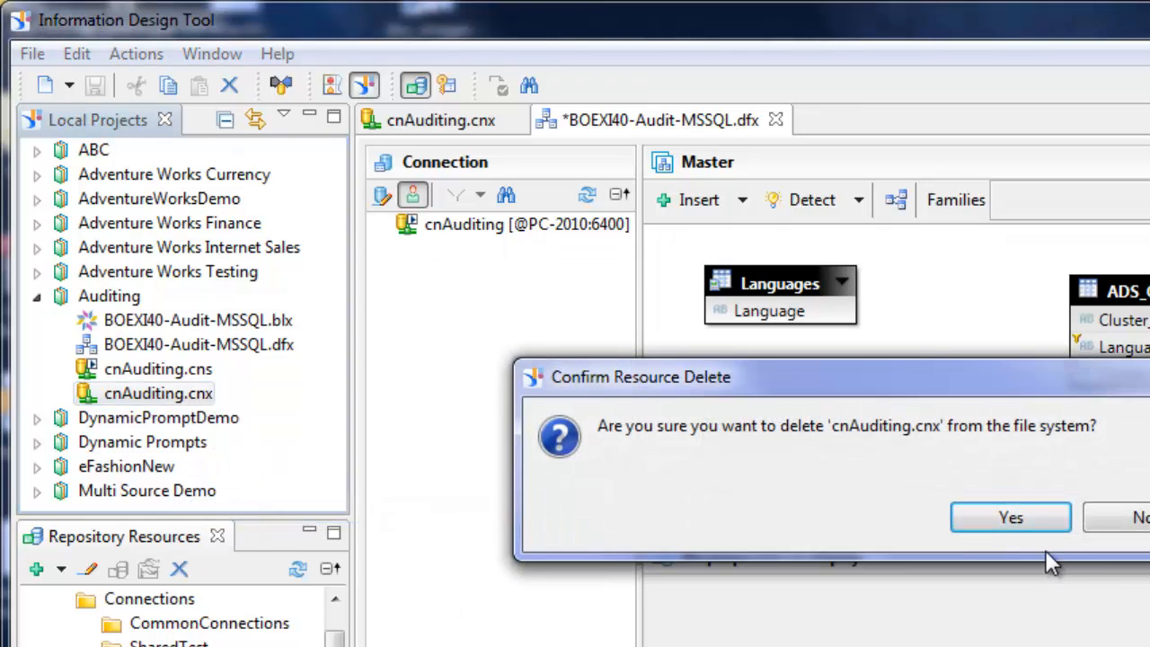
click(1025, 518)
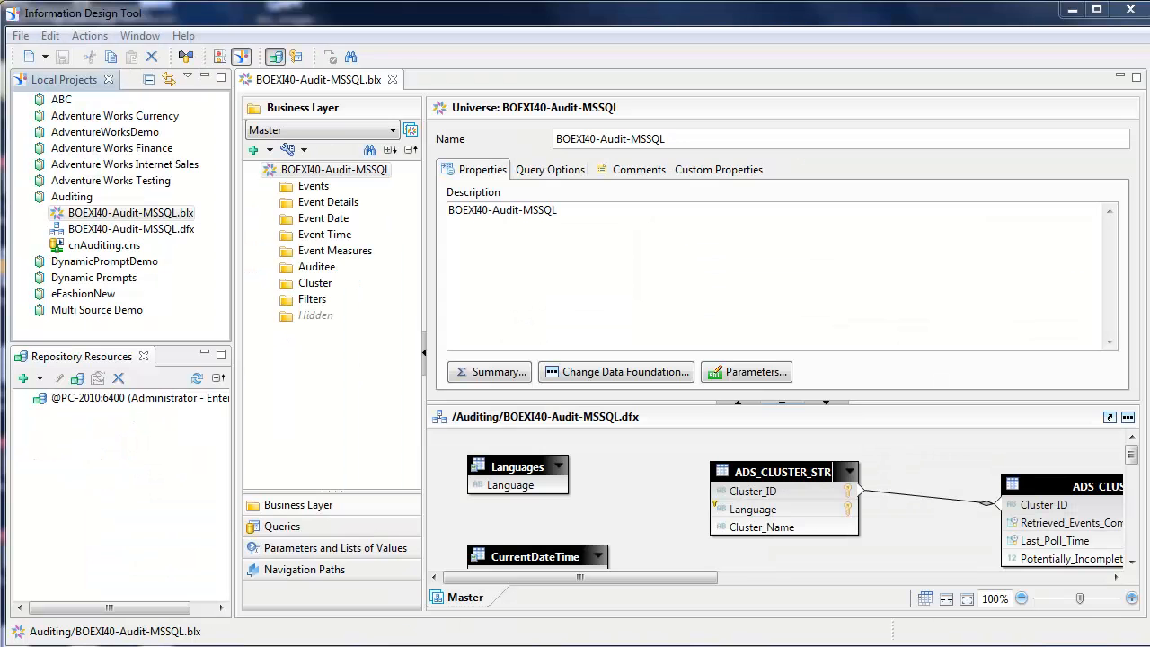
Step: Open the BOEXI40-Audit-MSSQL.dfx data foundation and publish the BOEXI40-Audit-MSSQL.blx business layer to the repository's Universes folder, overwriting the existing universe
click(114, 247)
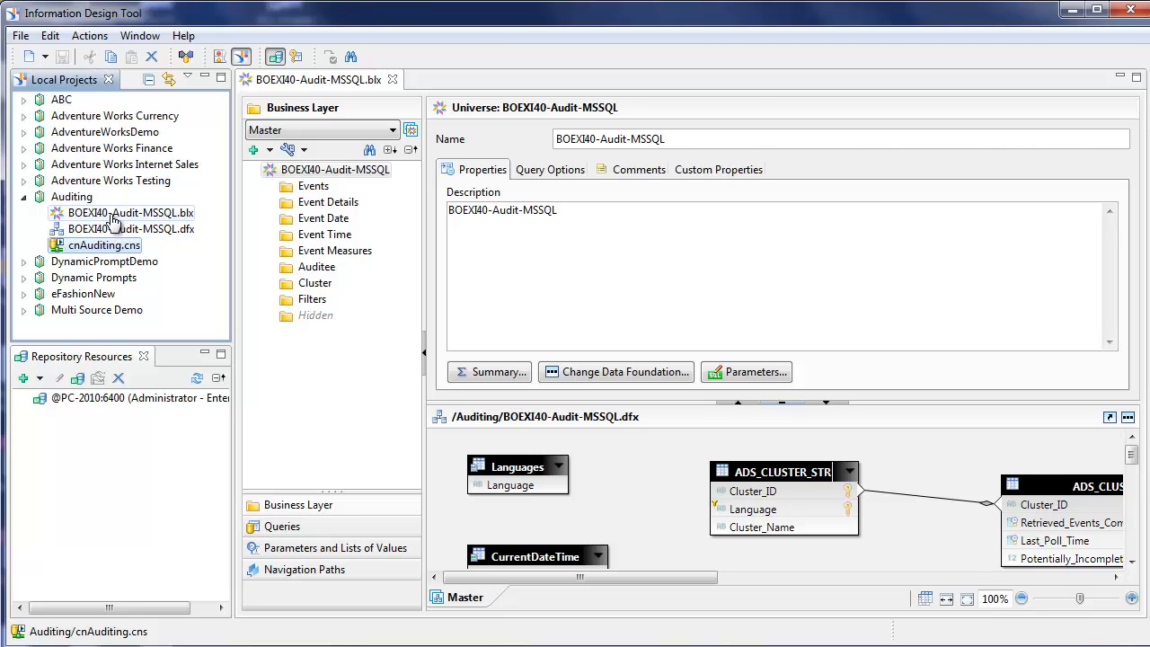
double_click(114, 229)
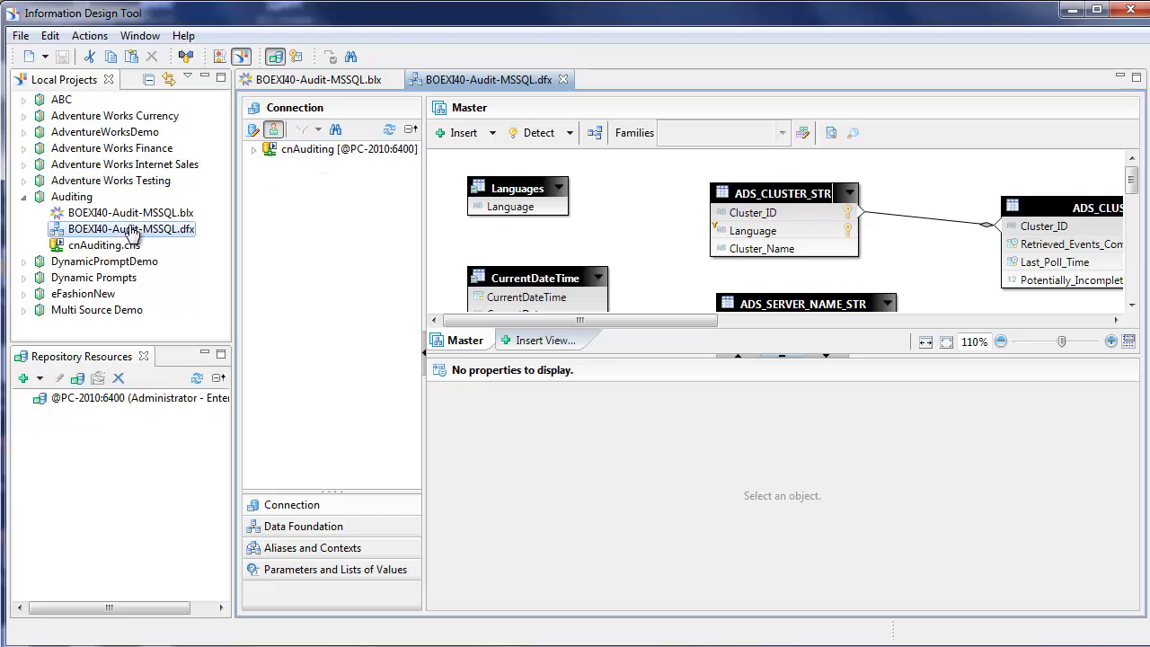
click(129, 217)
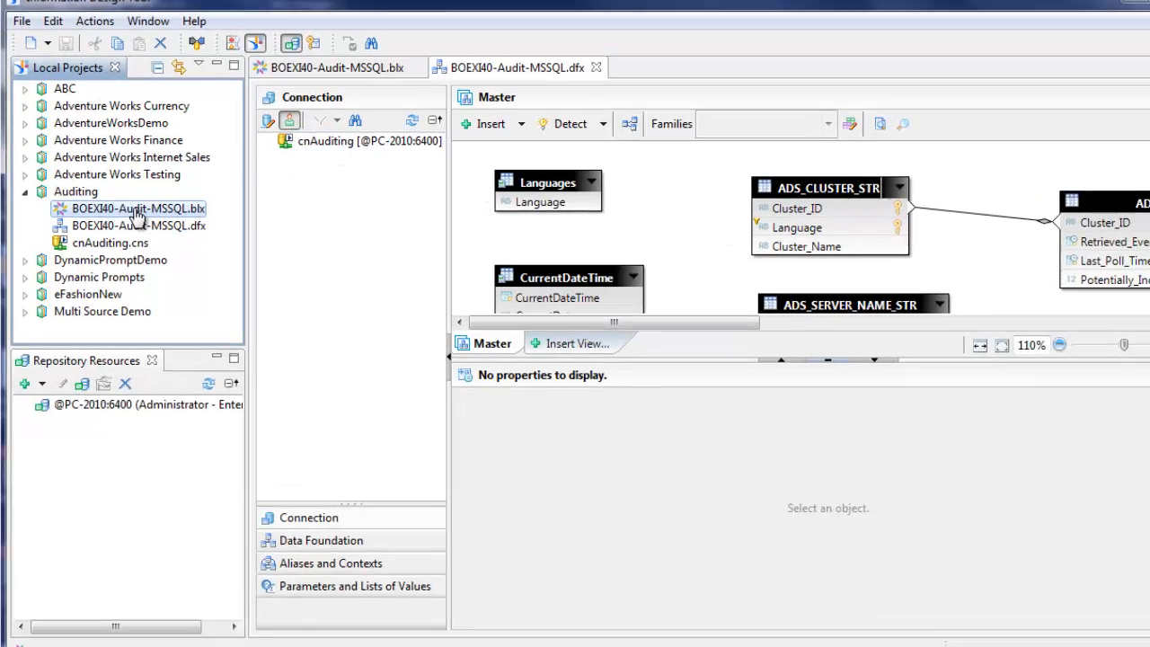
right_click(128, 215)
mouse_move(396, 489)
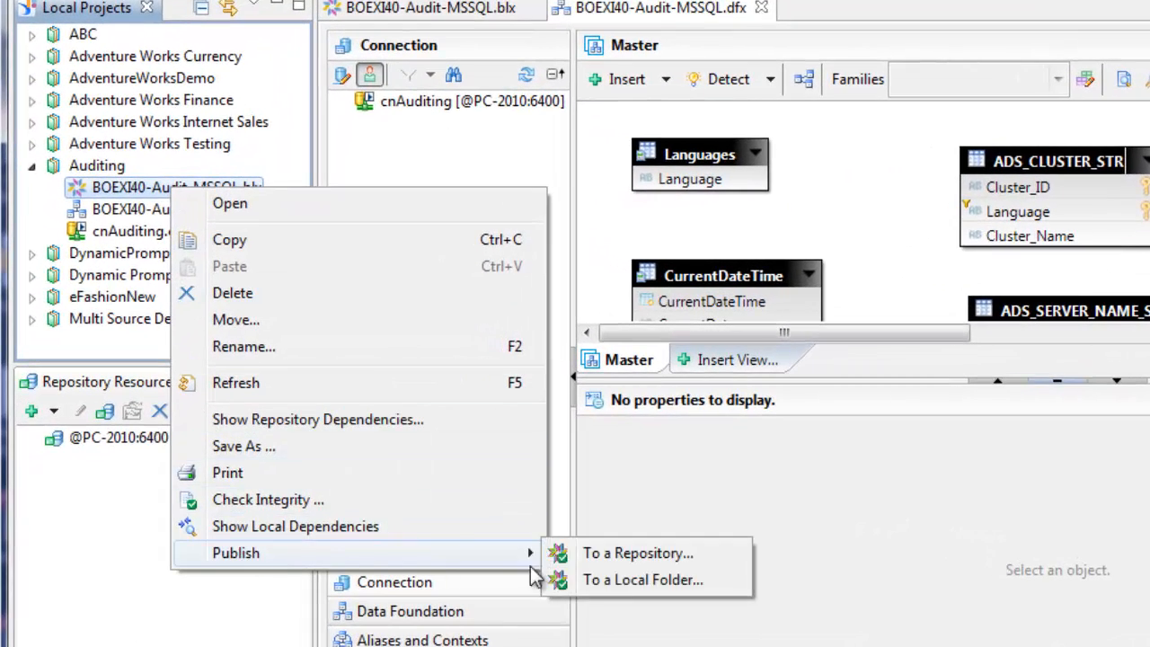
click(625, 558)
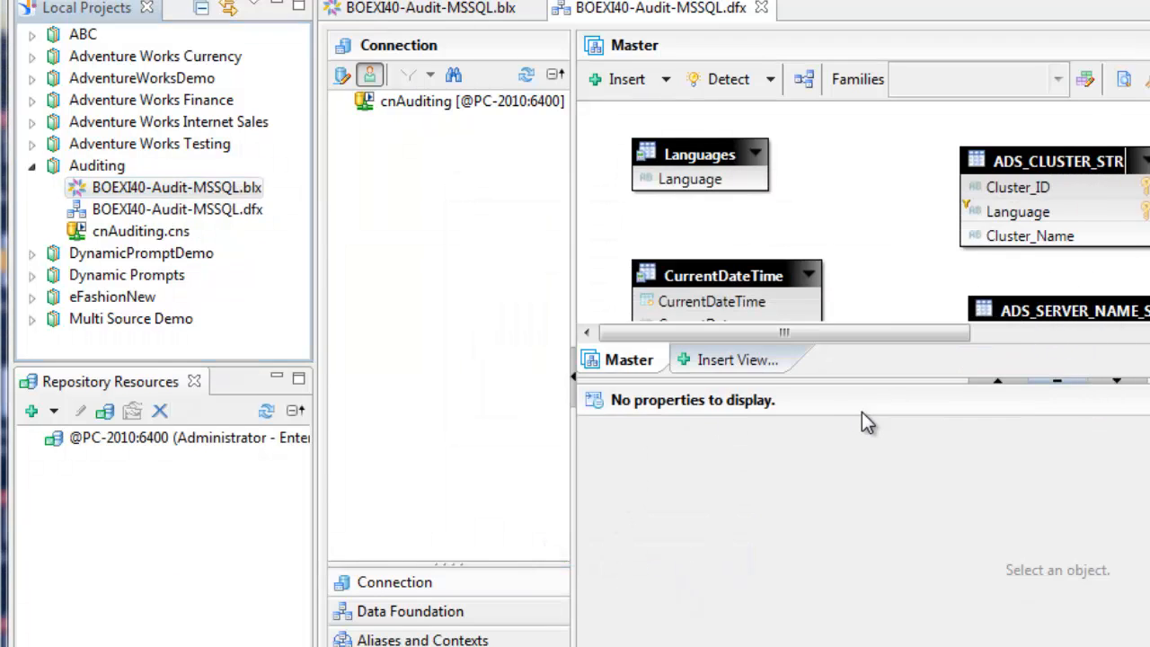
click(785, 474)
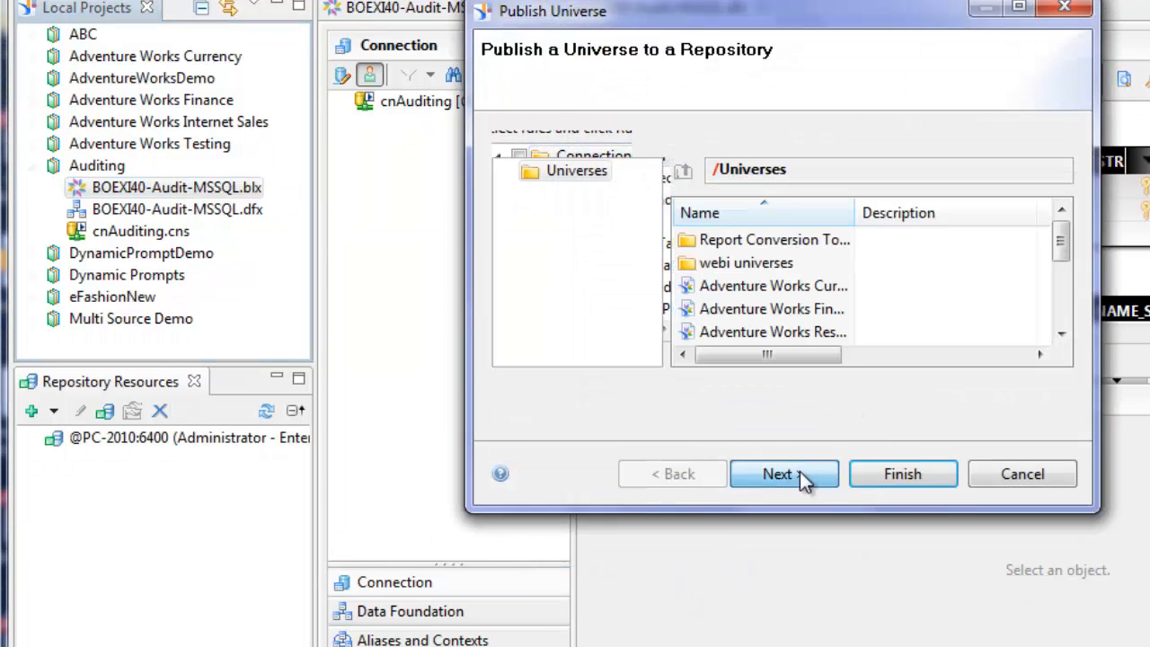
click(906, 475)
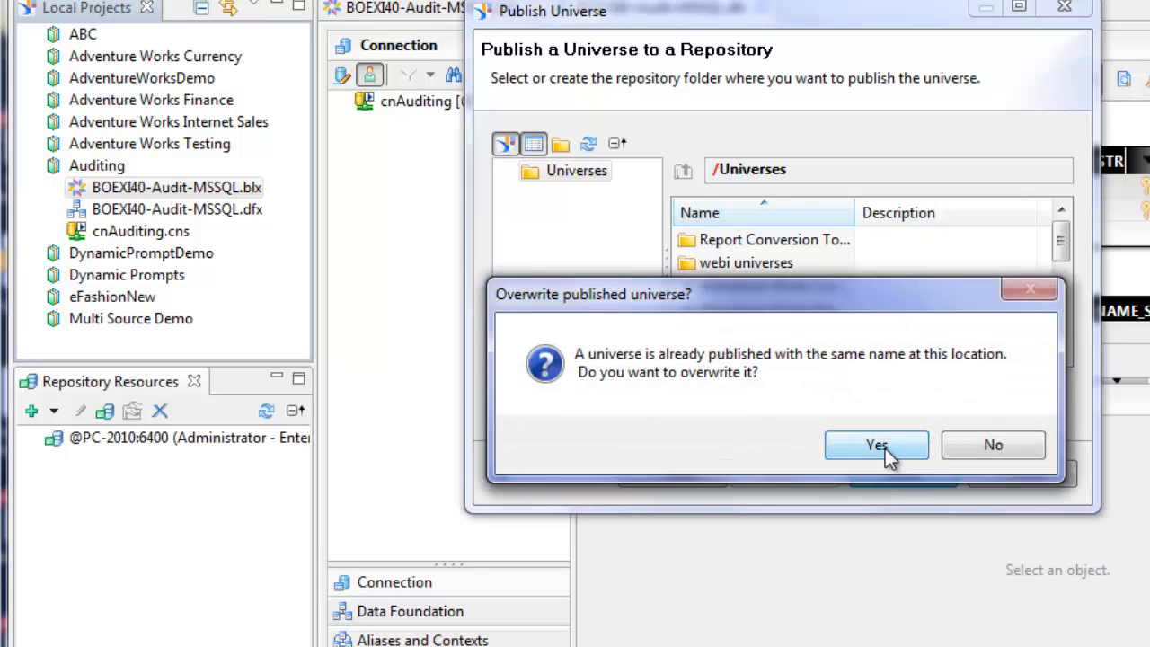
click(878, 447)
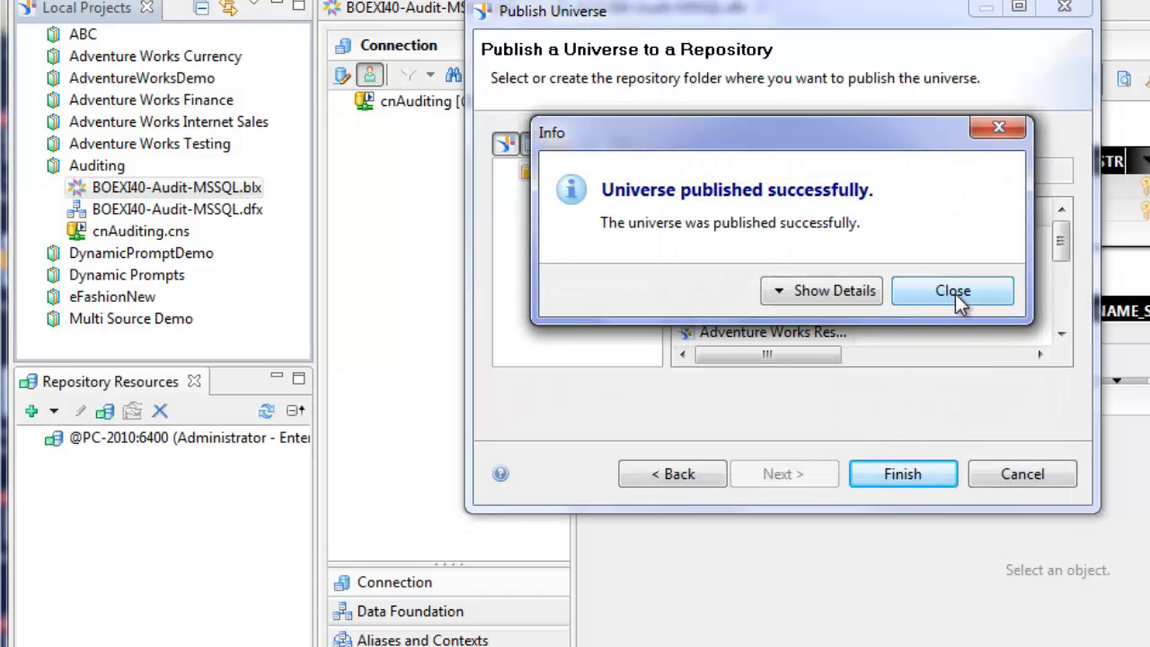
click(955, 293)
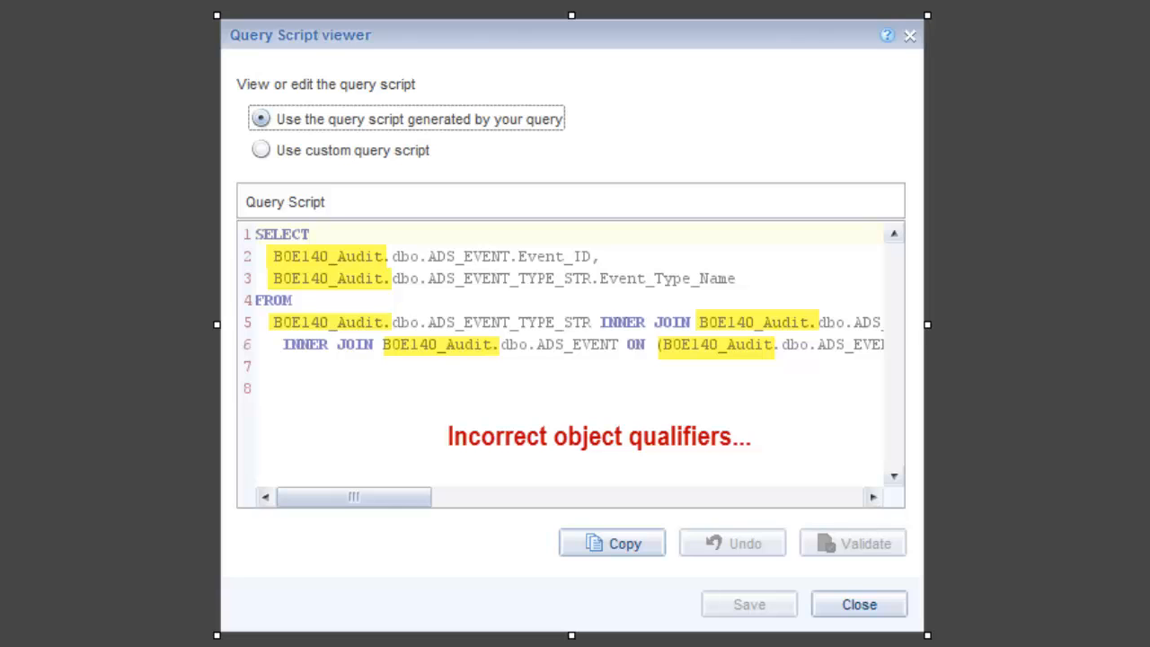
Step: Examine the qualifier and owner settings of the ADS_CLUSTER_STR table in the data foundation and leave them without applying changes
click(364, 286)
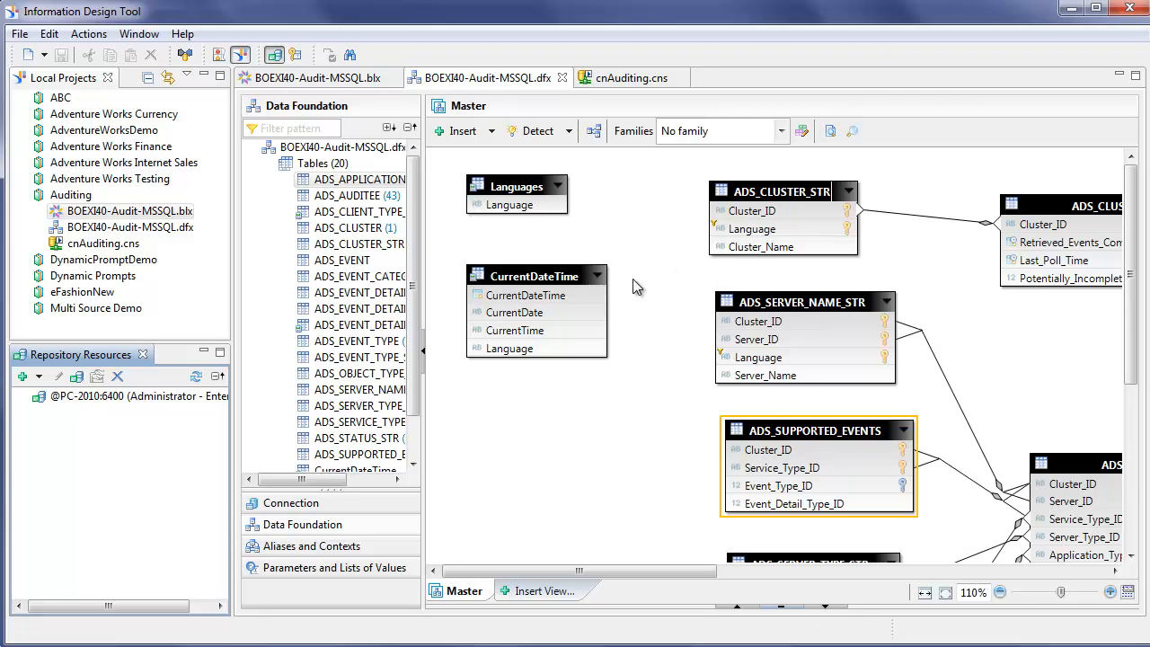
click(176, 228)
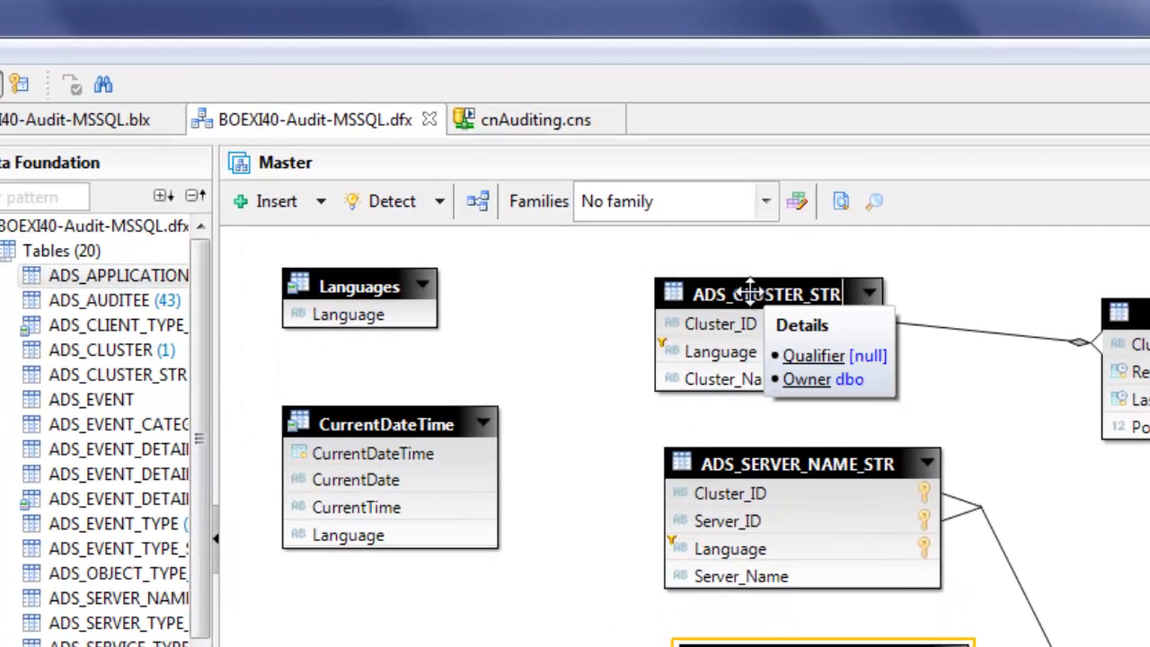
click(750, 294)
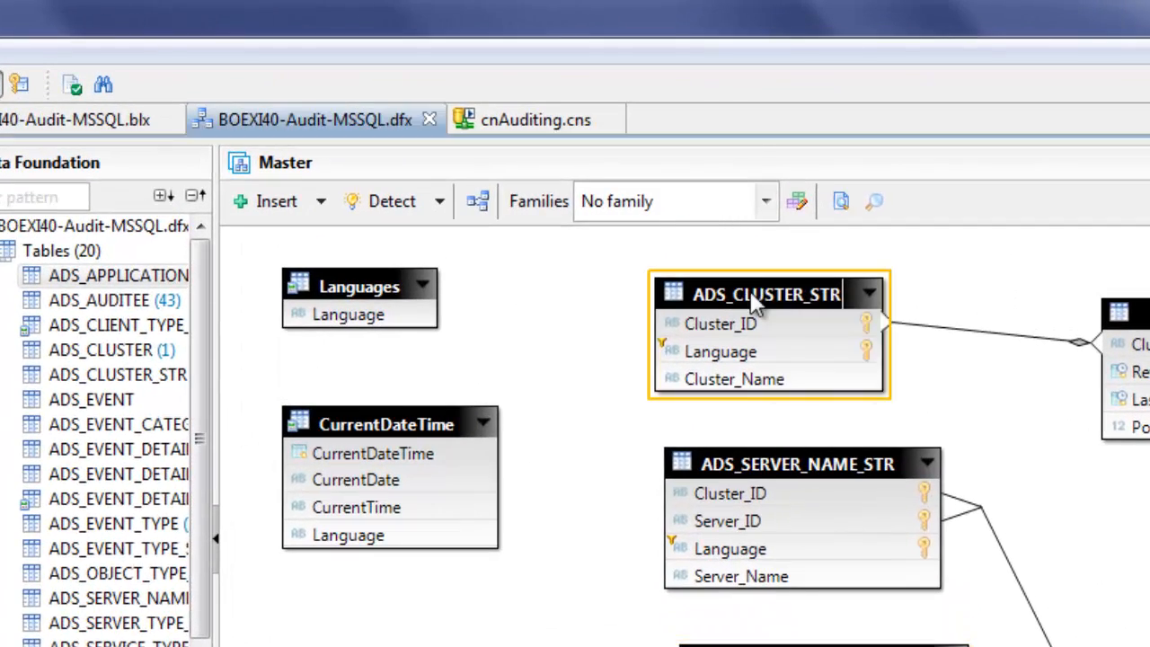
right_click(750, 295)
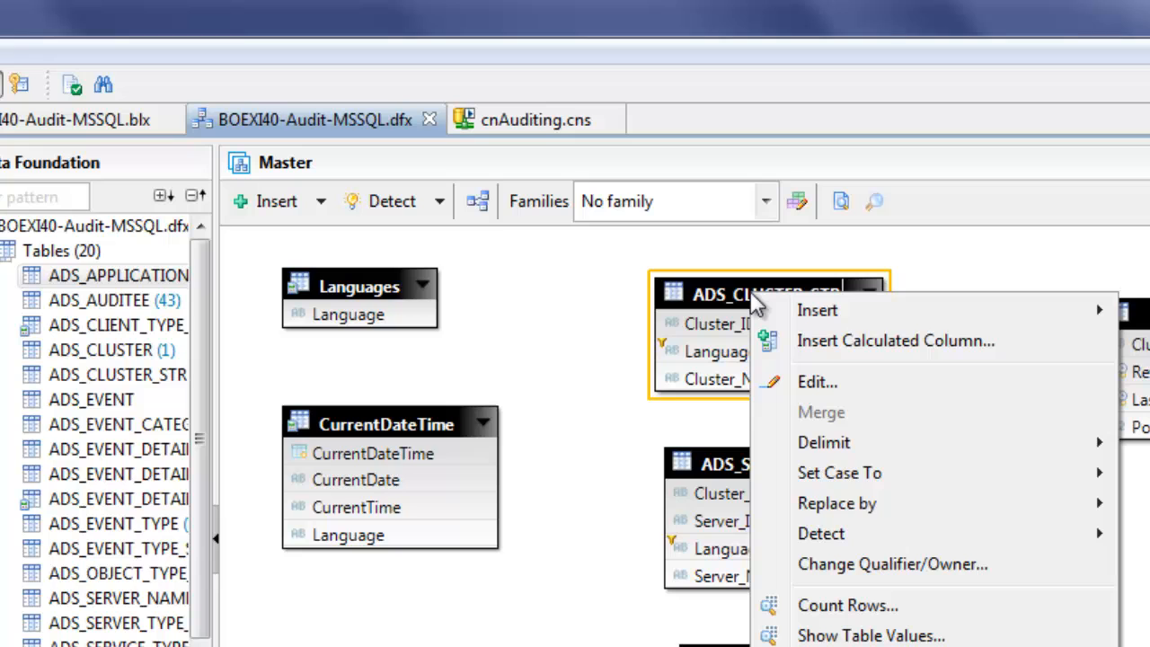
click(989, 568)
click(395, 402)
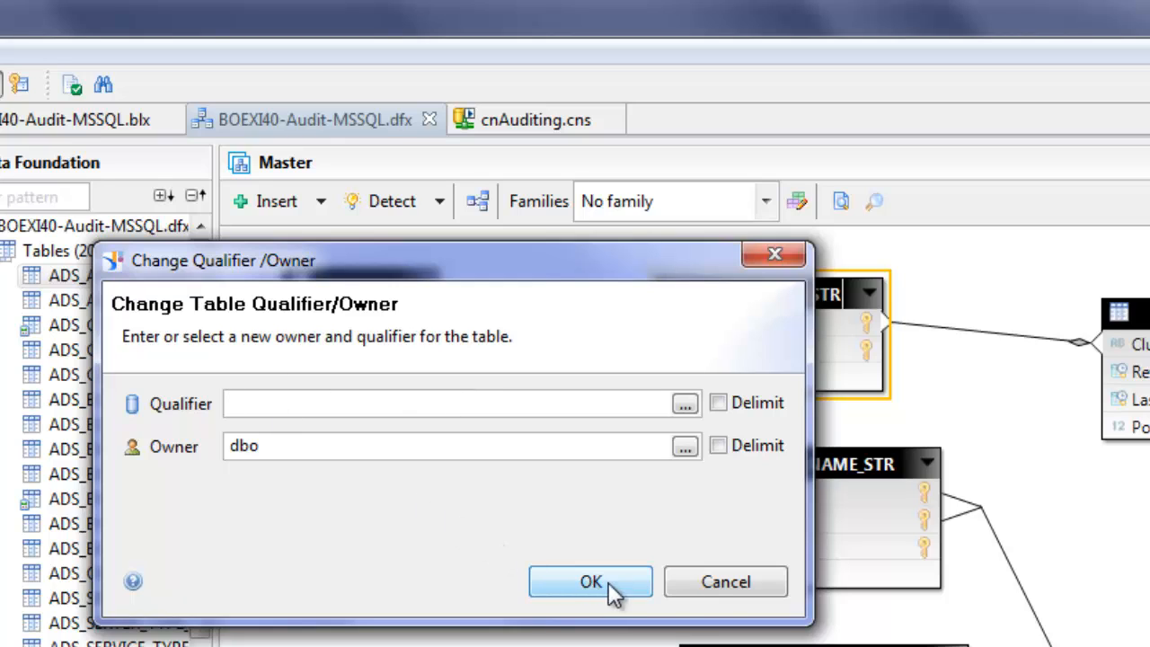
click(719, 582)
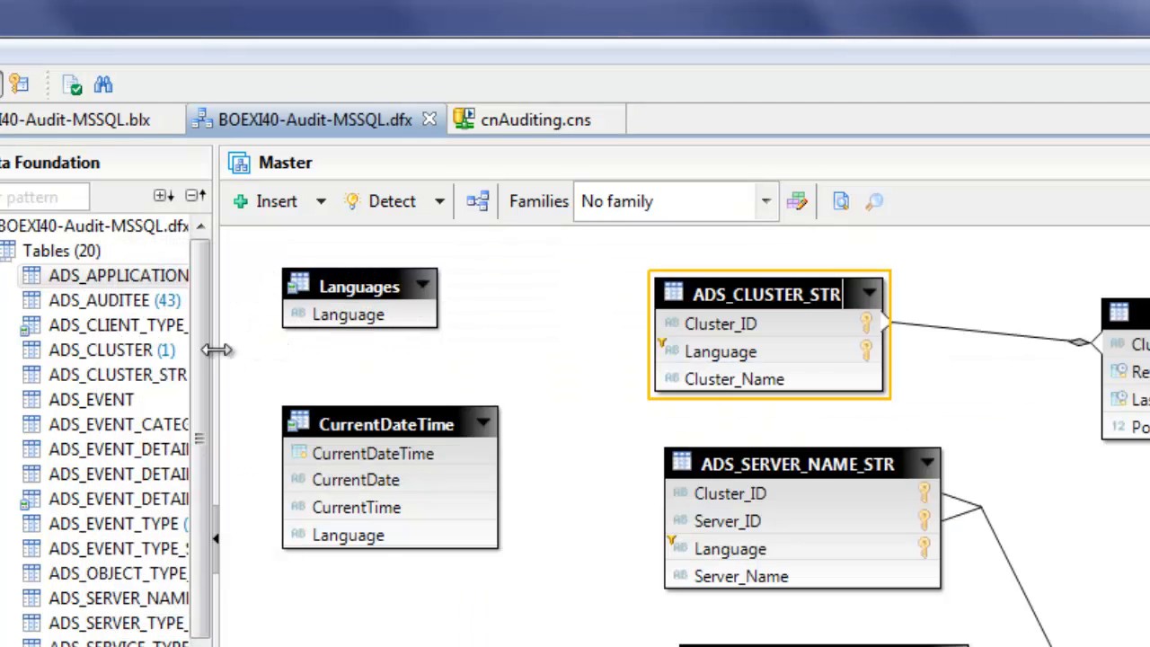
Step: Check which operations are available for the Languages derived table, looking for a qualifier and owner option
right_click(323, 289)
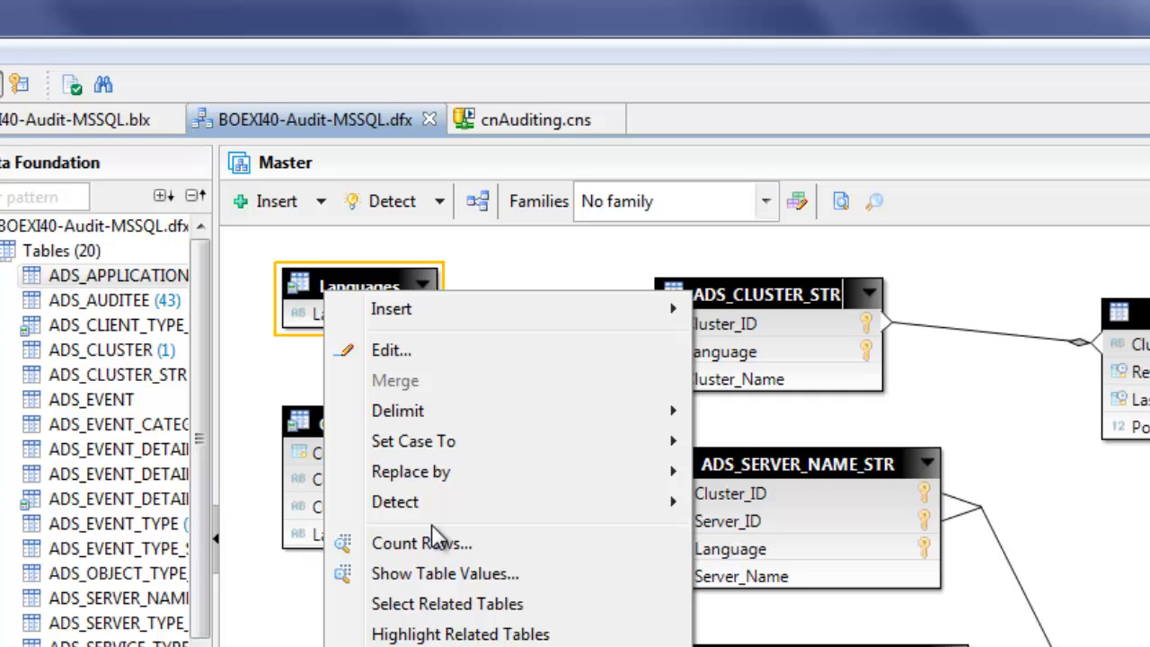
click(500, 267)
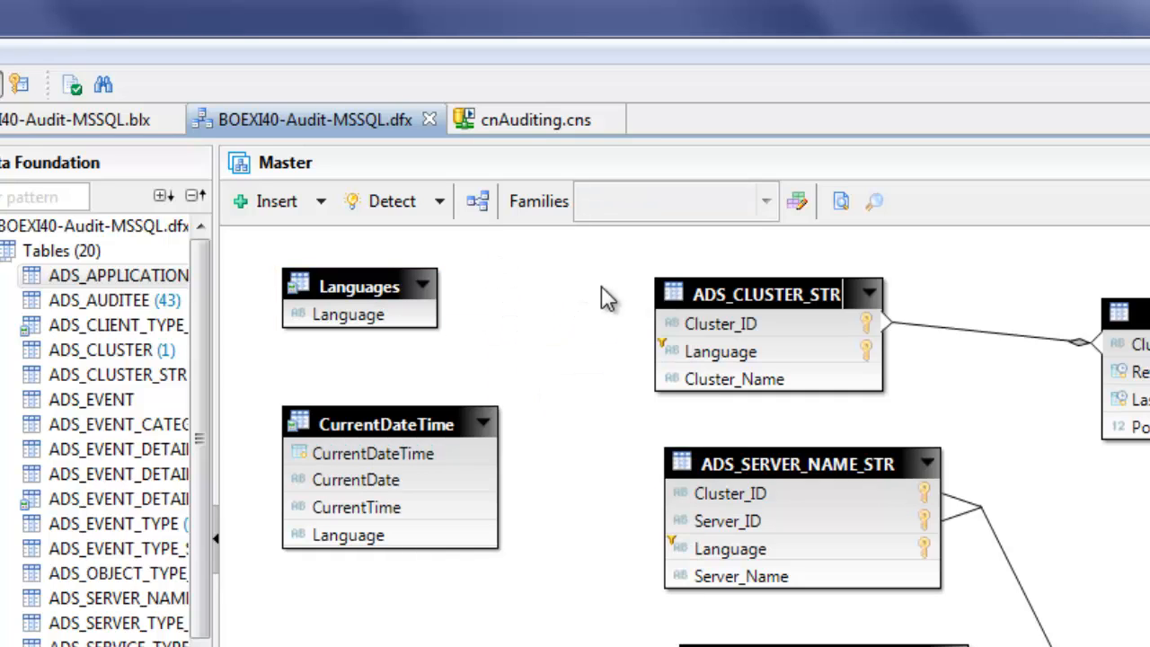
mouse_move(676, 293)
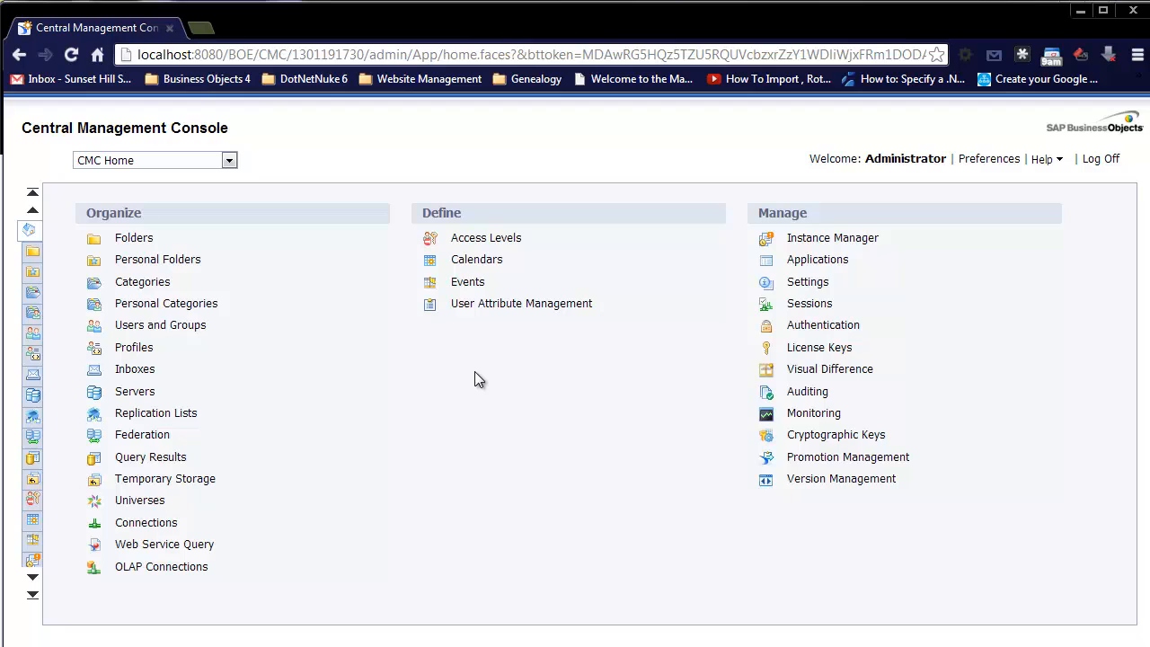
Step: Switch to the Central Management Console and examine the ADS Database connection name in its Auditing settings
click(808, 393)
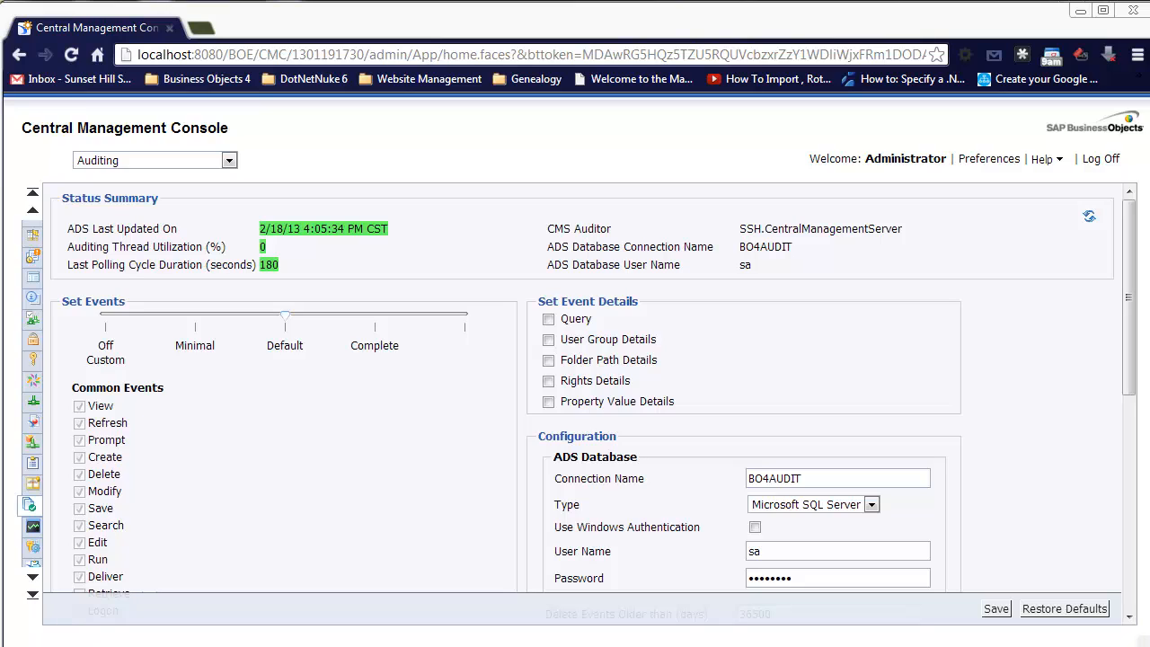
click(1130, 357)
drag(1130, 358, 1131, 417)
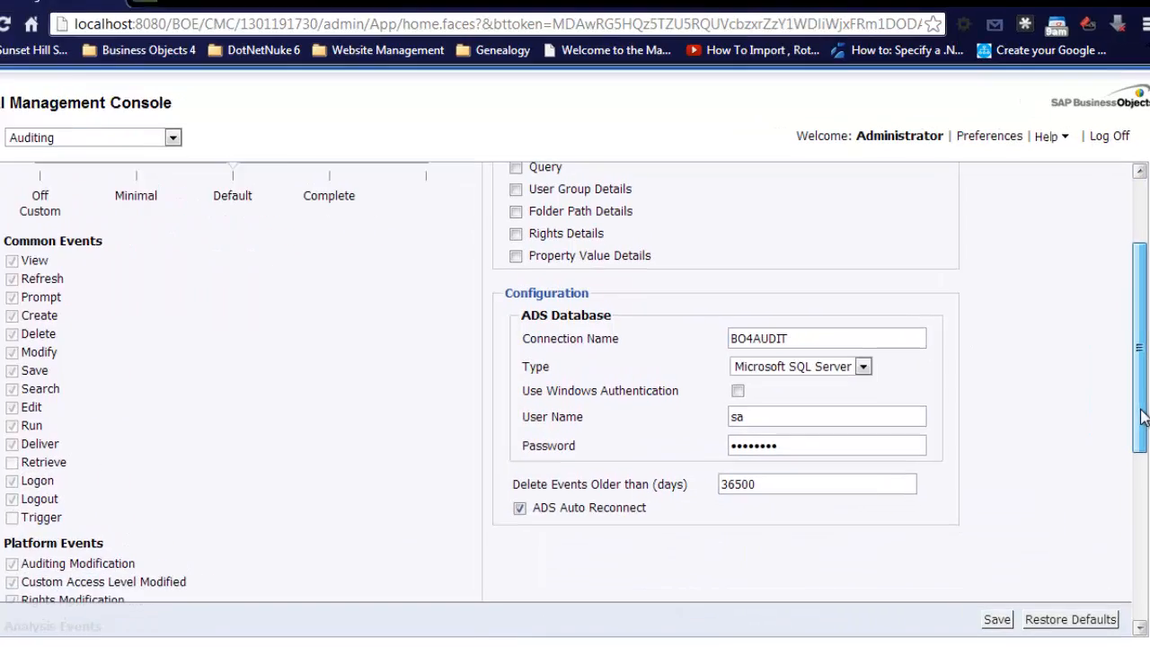
click(820, 336)
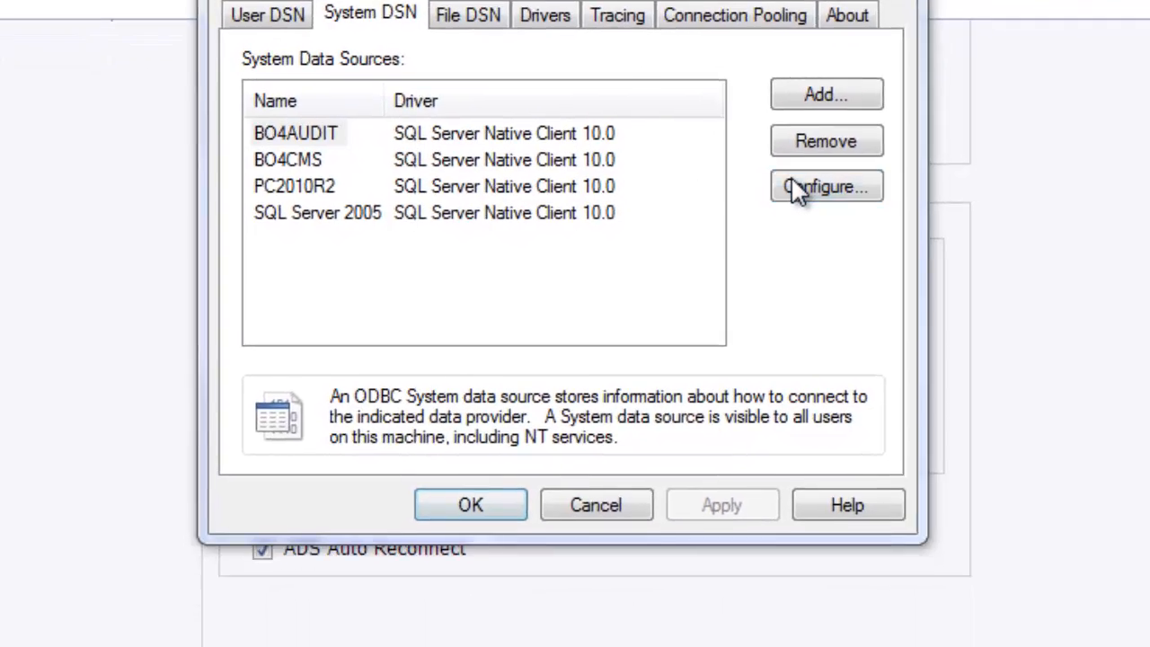
Step: Examine the name, description and server of the BO4AUDIT system data source in ODBC Data Source Administrator, and close it without saving
click(842, 270)
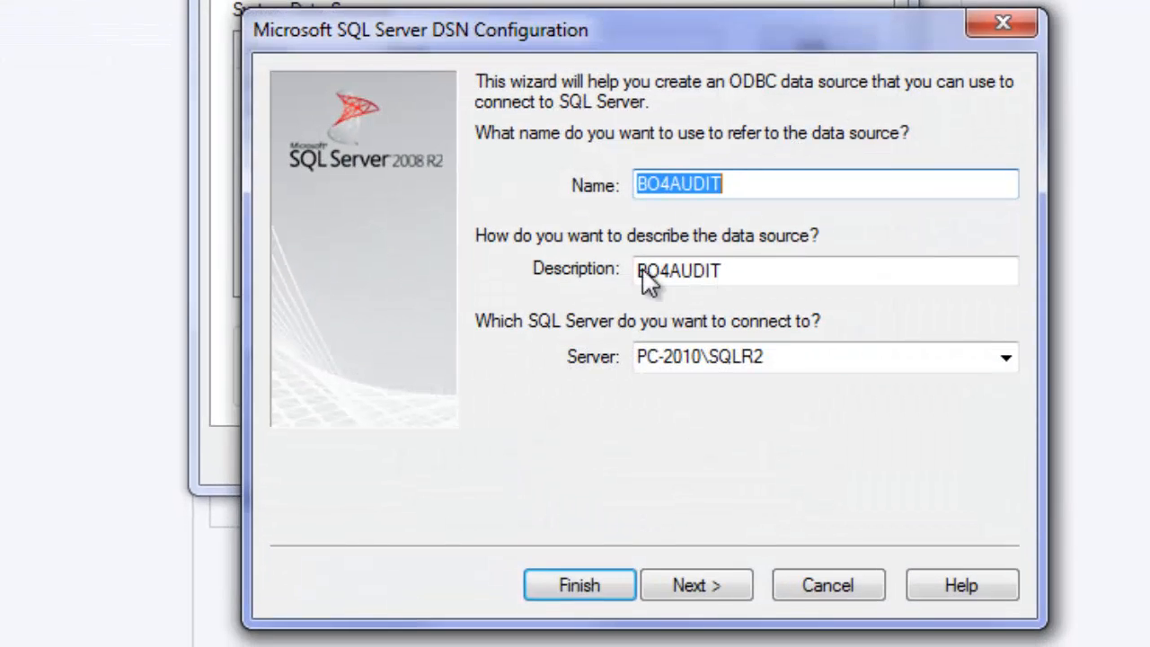
click(773, 358)
click(775, 357)
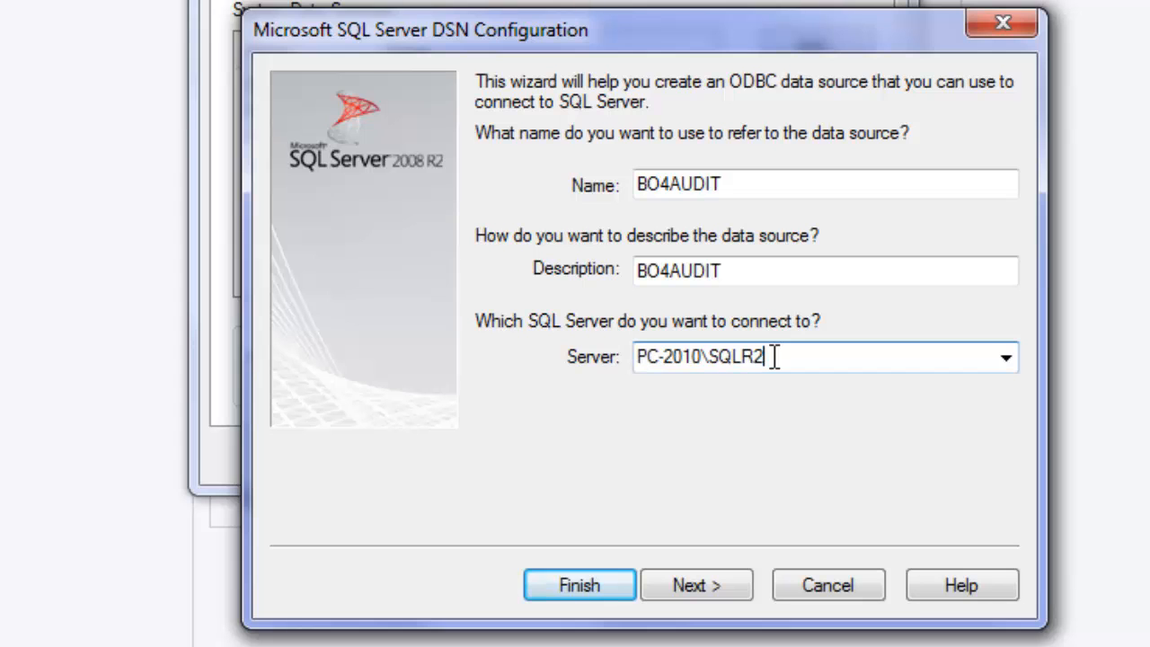
click(752, 272)
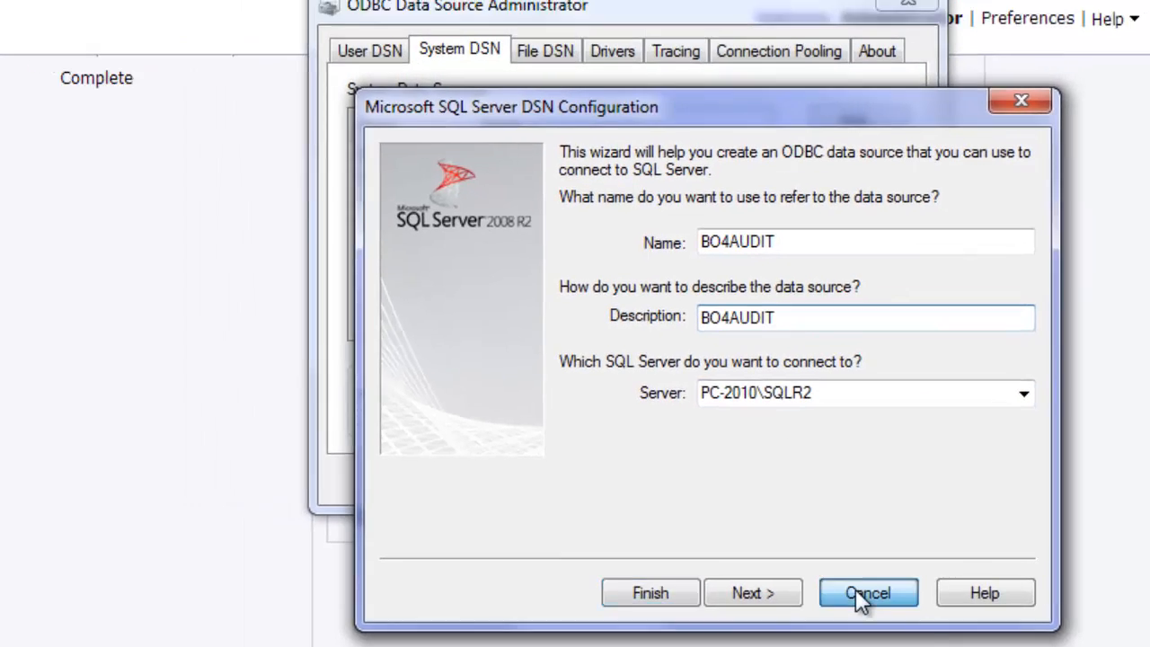
click(827, 585)
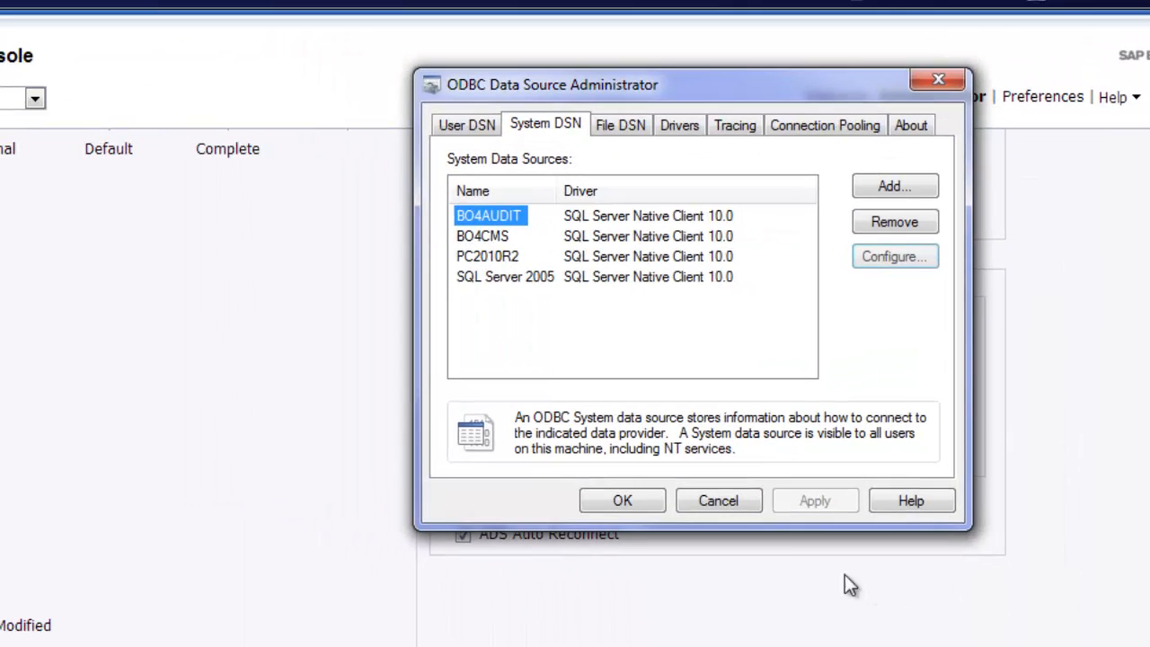
click(716, 500)
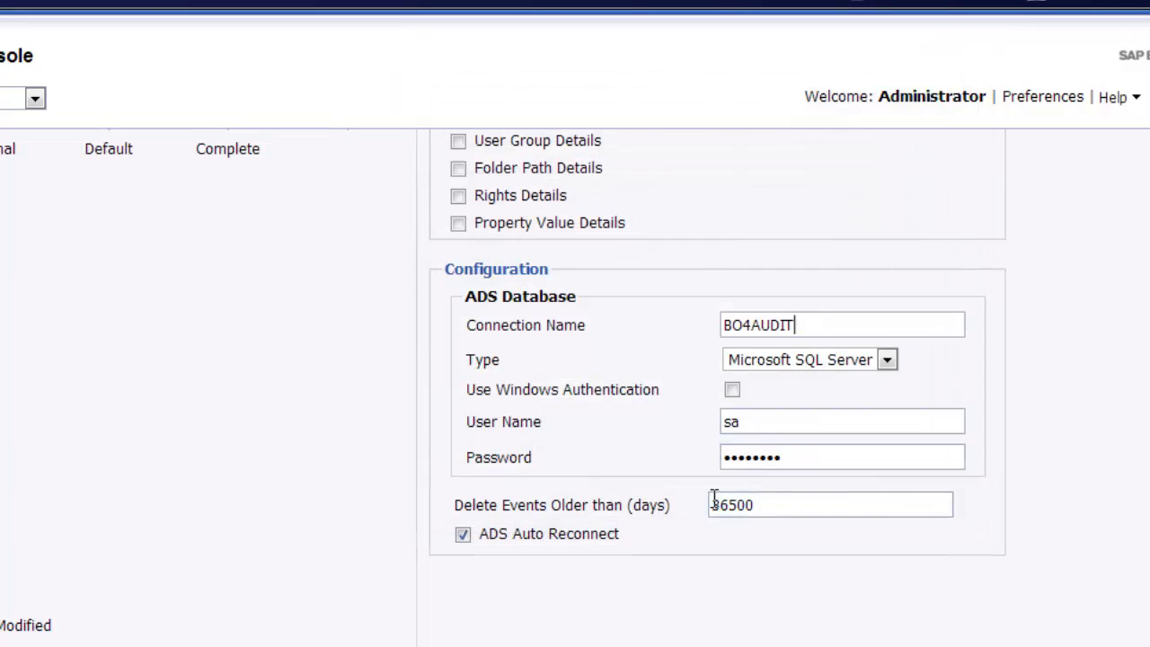
Step: Examine the ADS Database login fields, the auditing event level and the lists of audited events on the Auditing page
click(782, 426)
click(807, 447)
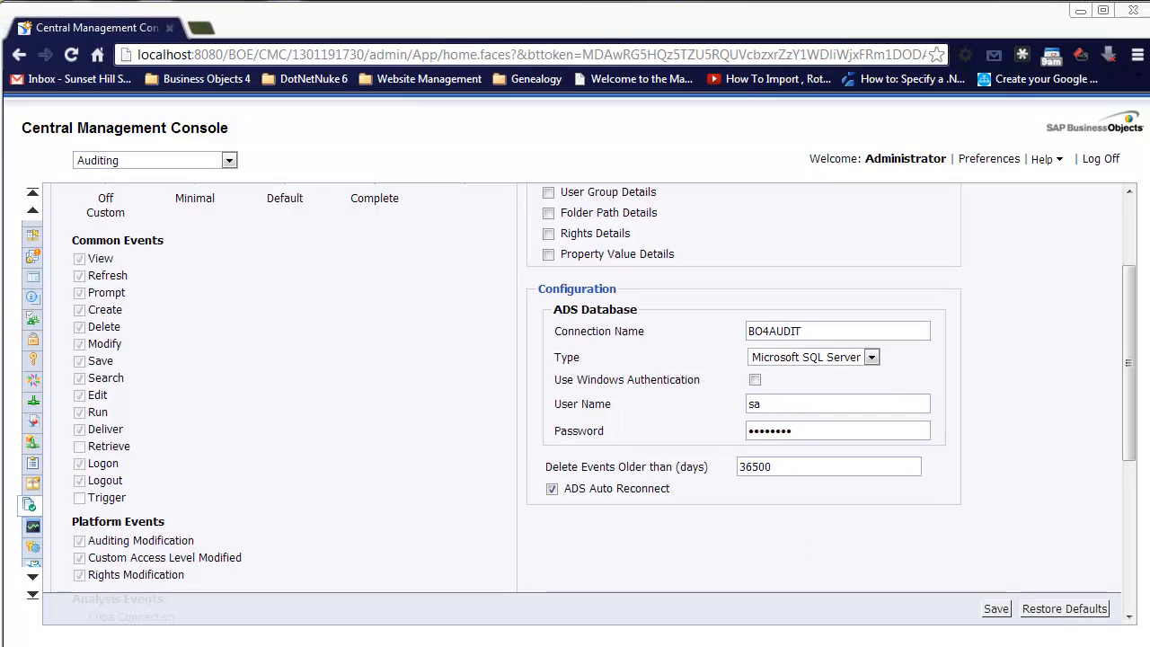
drag(1124, 372, 1127, 299)
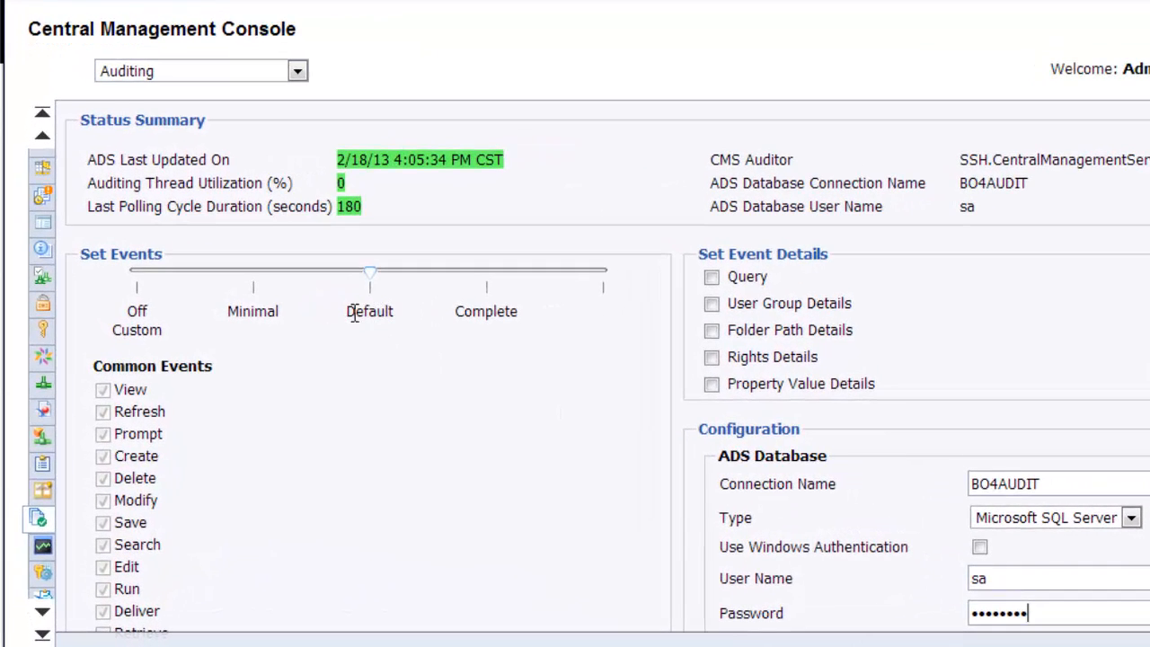
drag(355, 313, 398, 311)
click(636, 324)
scroll(827, 212, down, 5)
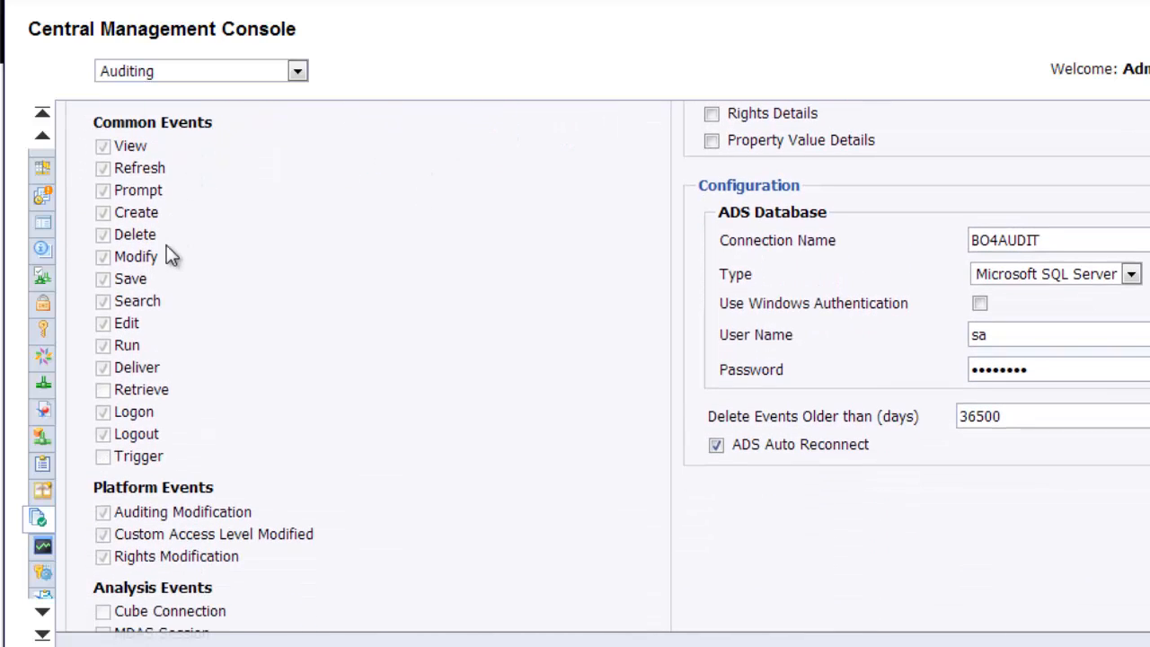
scroll(284, 281, up, 5)
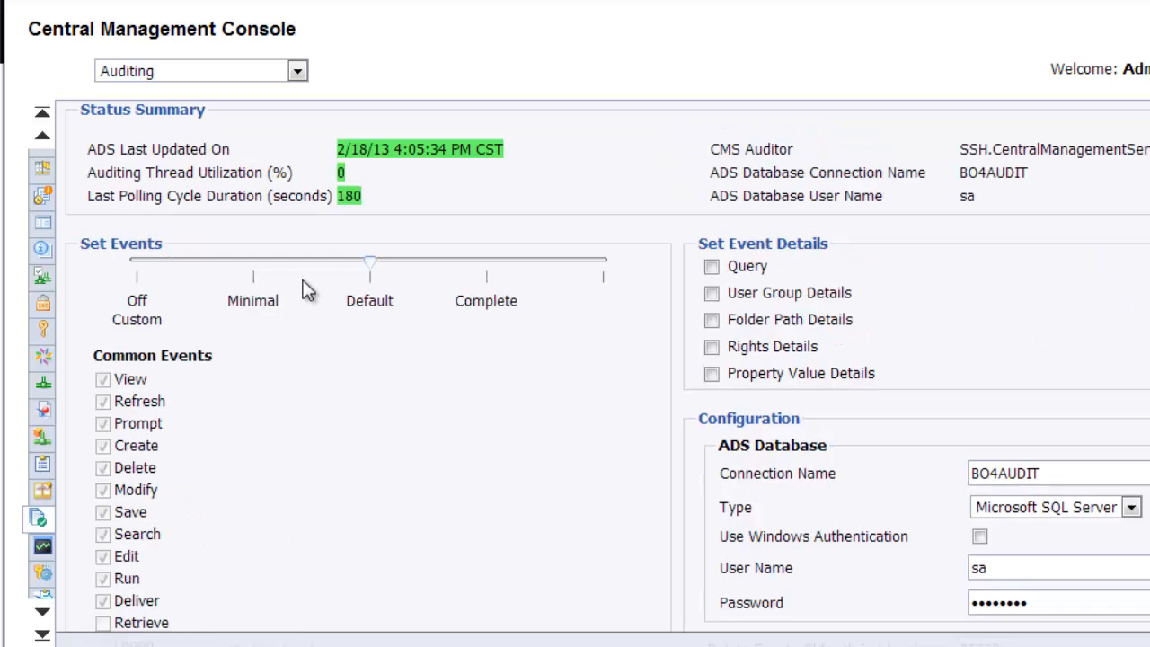
scroll(305, 290, down, 5)
scroll(308, 289, up, 3)
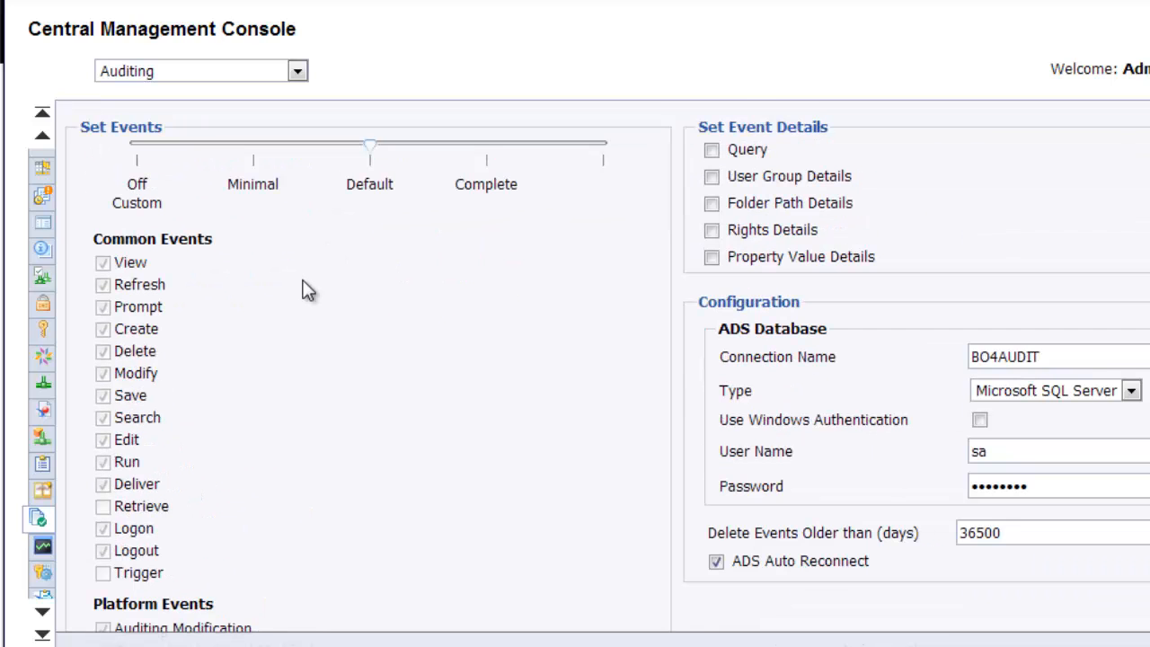
scroll(308, 289, down, 5)
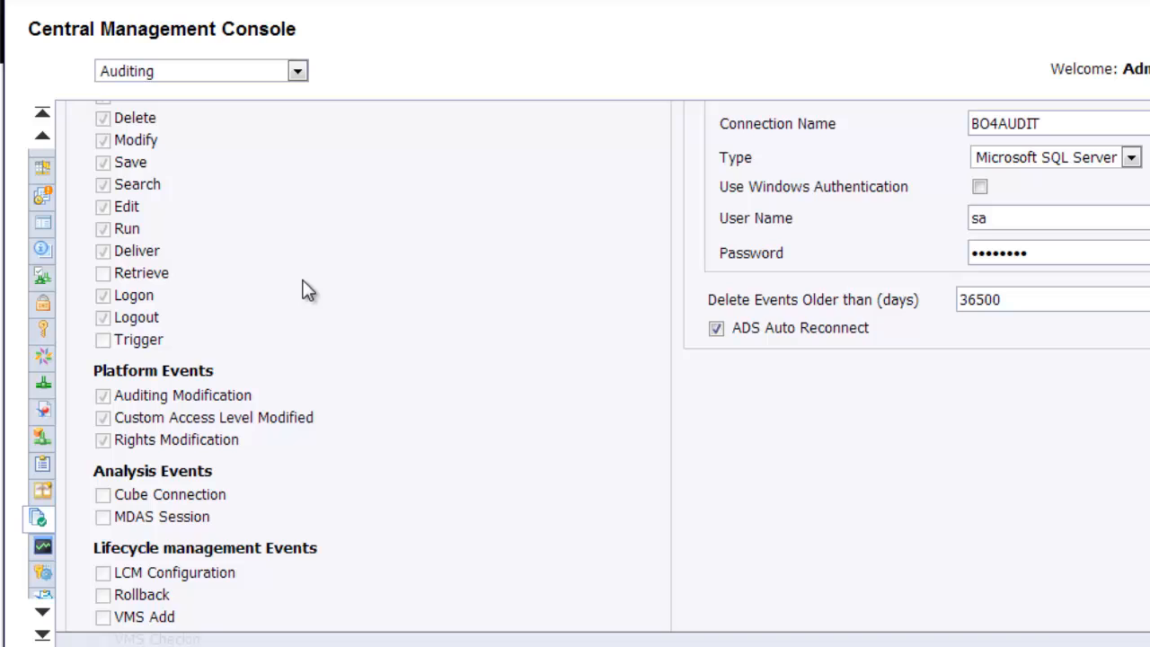
Step: Set the auditing event level to Minimal and examine which events it audits in each category
scroll(308, 289, down, 5)
scroll(309, 290, up, 10)
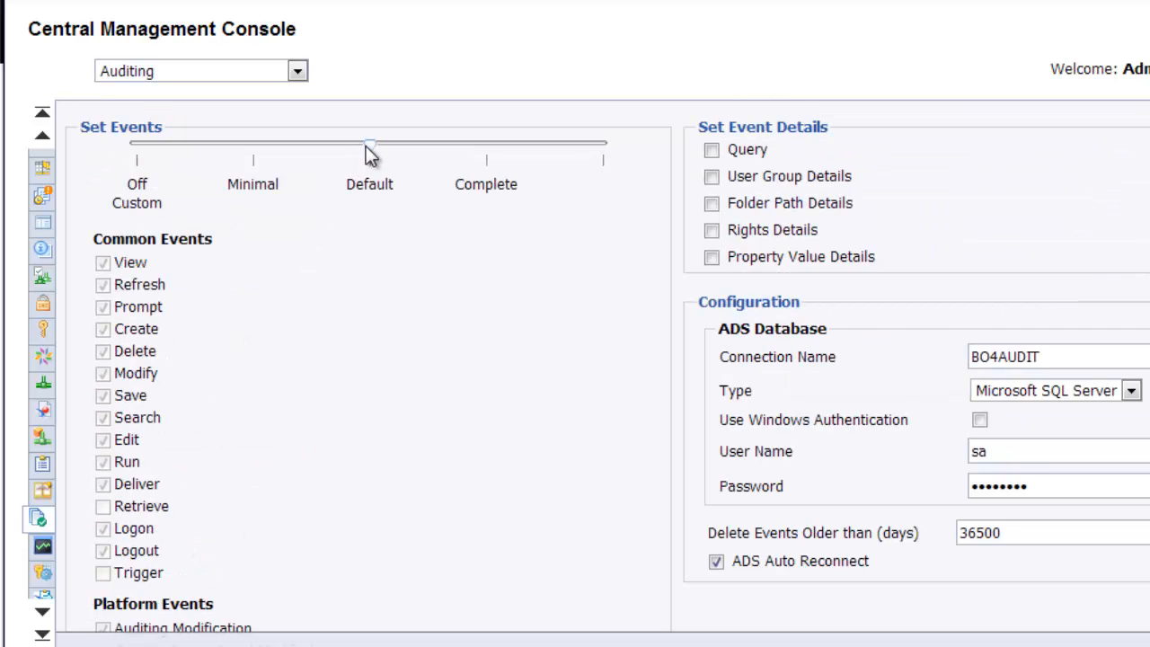
drag(366, 145, 274, 149)
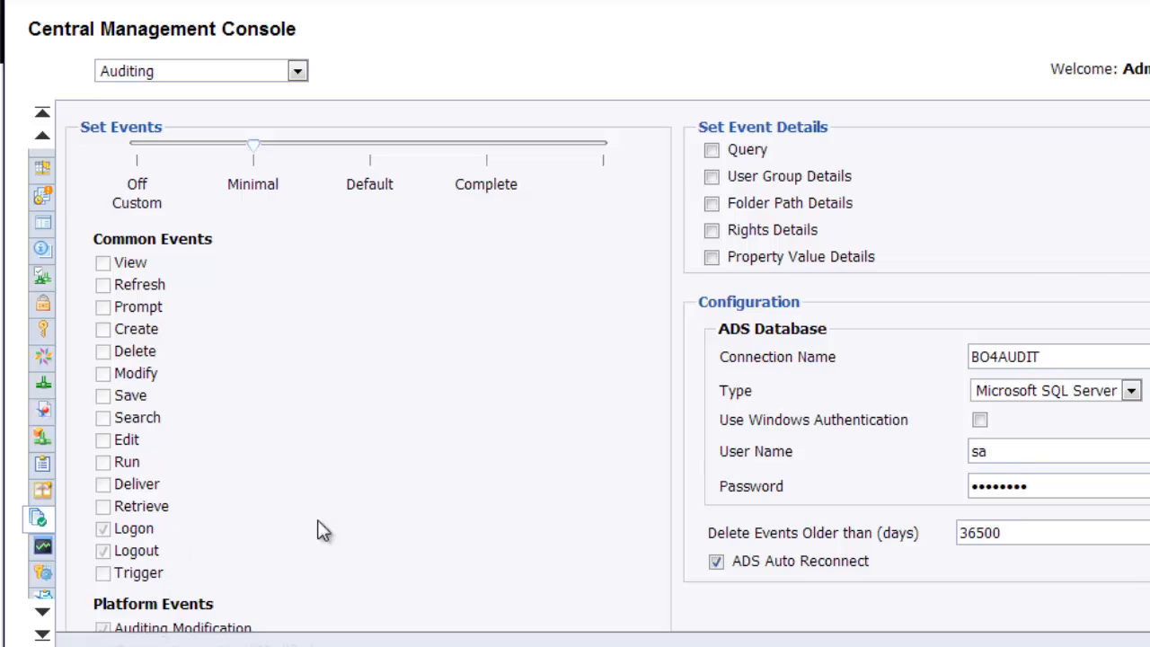
scroll(328, 516, down, 3)
scroll(330, 519, down, 9)
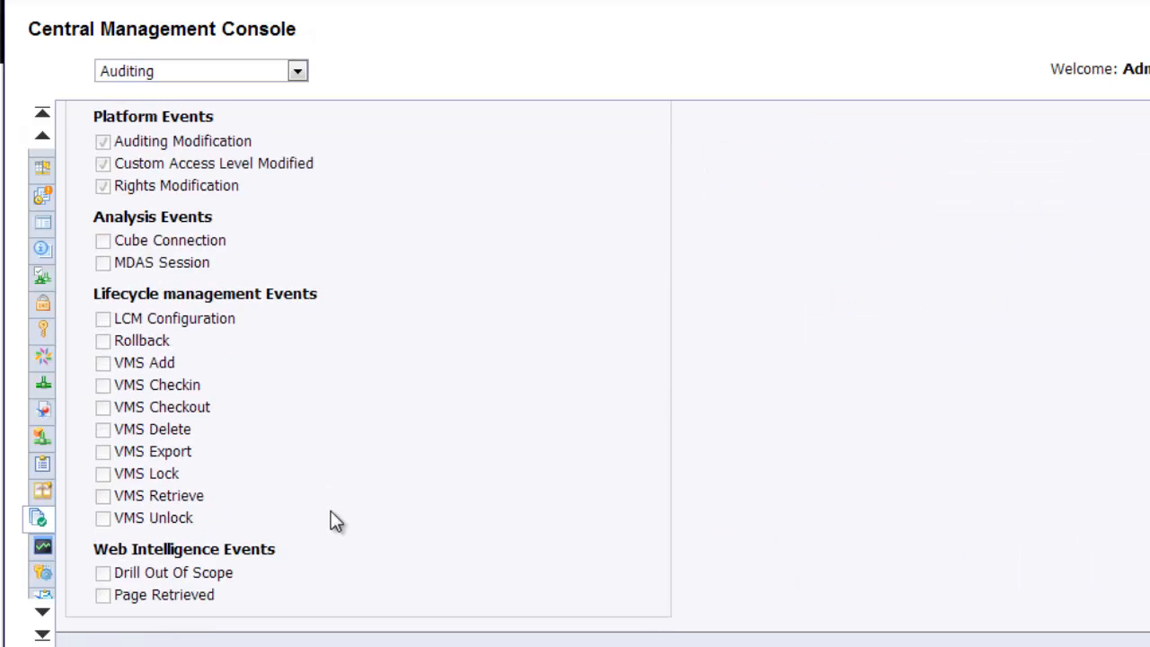
scroll(329, 522, up, 16)
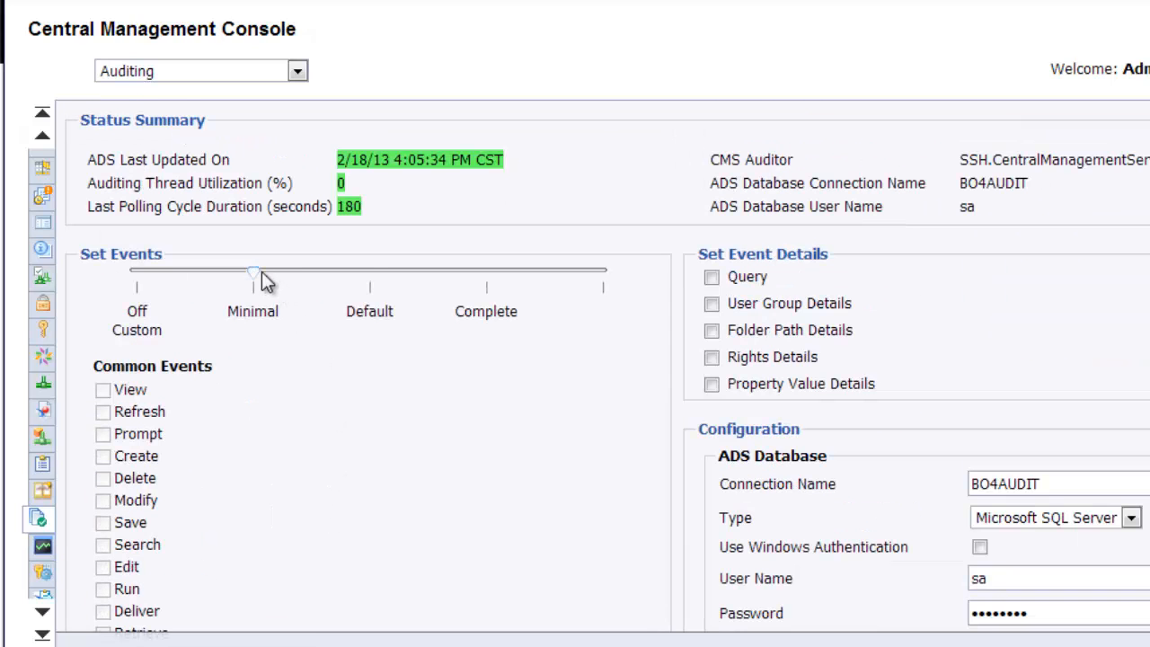
Step: Set the auditing event level to Complete, examine the events it audits, and return the level to Default
drag(255, 273, 475, 287)
scroll(379, 456, down, 5)
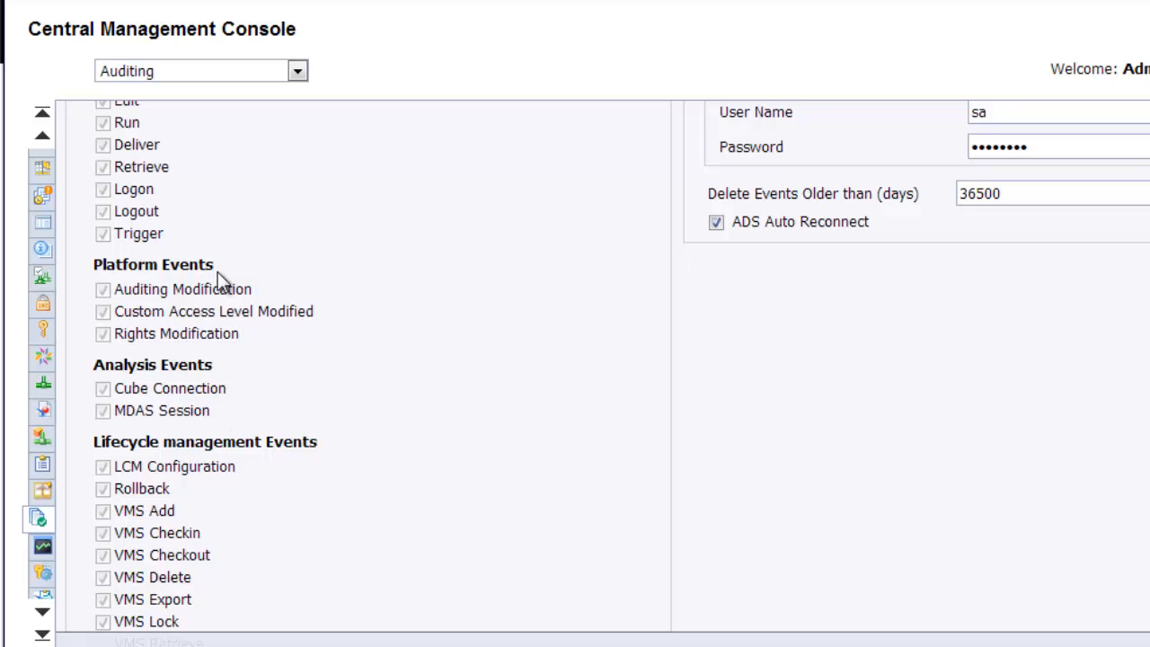
scroll(482, 434, down, 3)
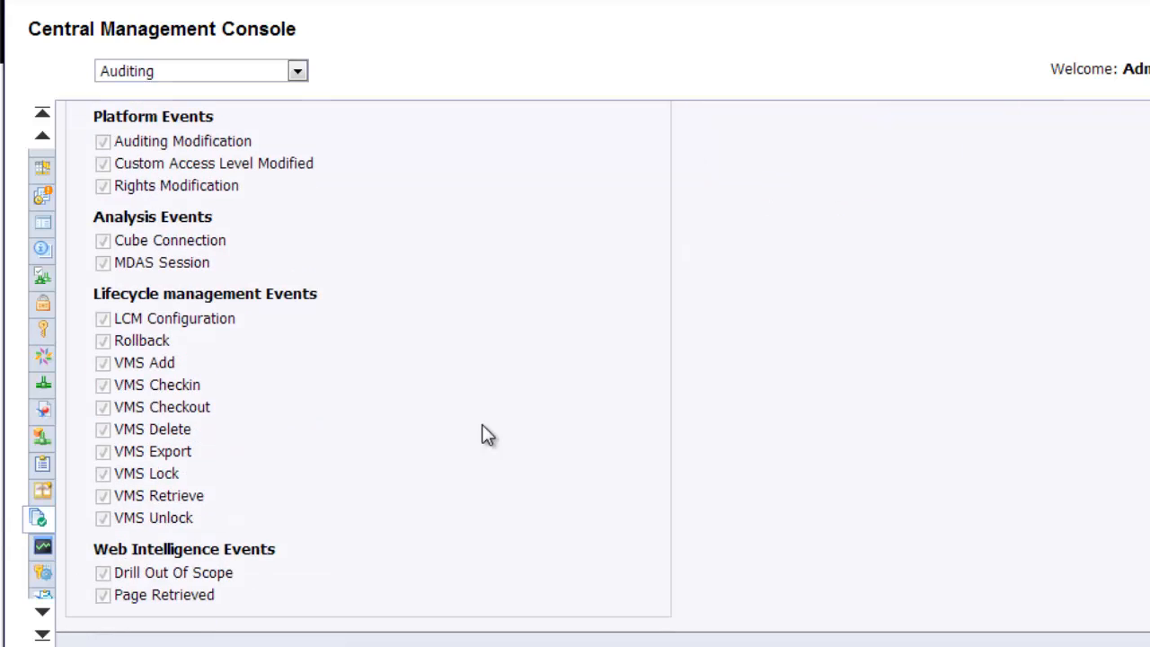
scroll(482, 434, up, 10)
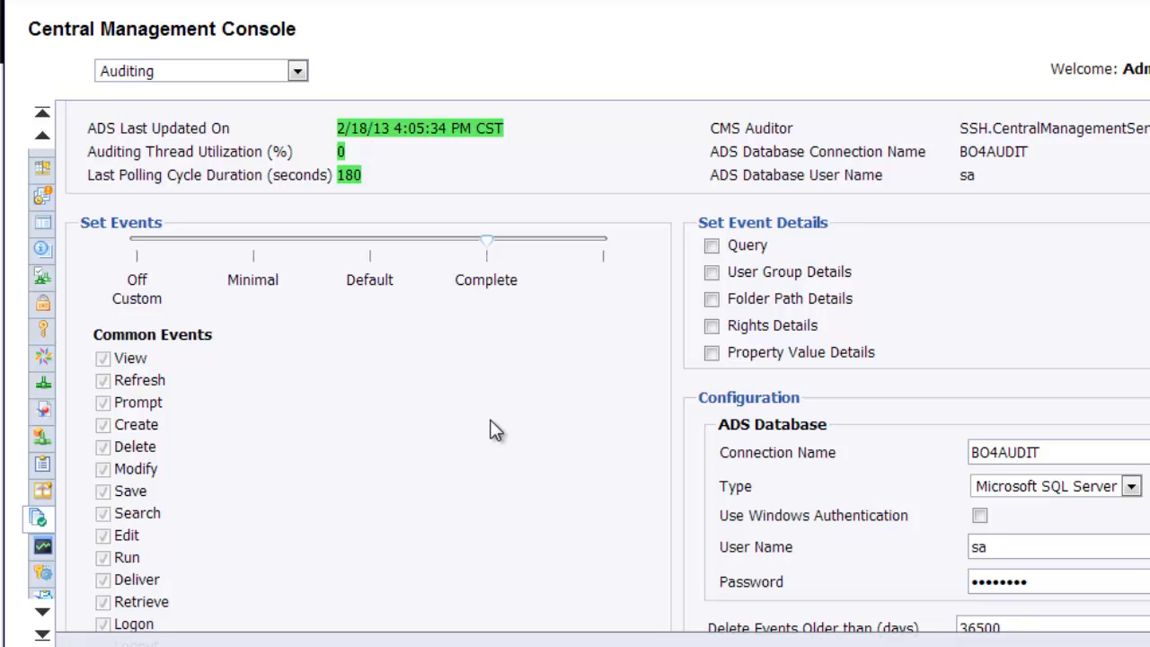
drag(476, 244, 381, 255)
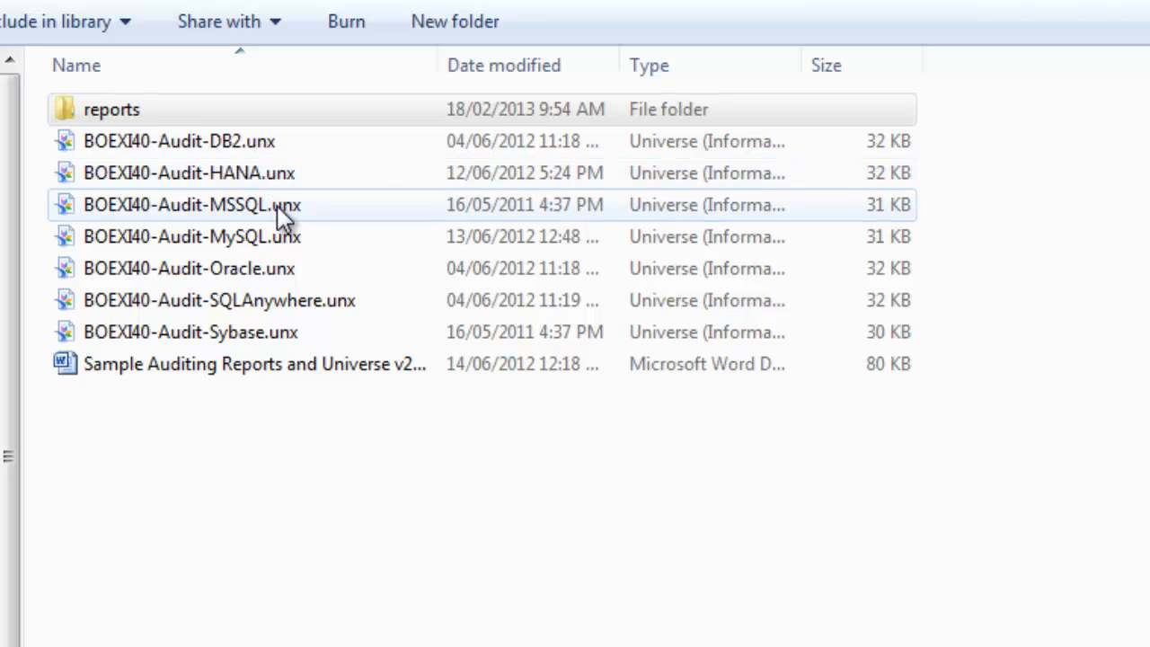
Step: Switch to Windows Explorer, examine the sample reports in the Objects - Events subfolder of reports, and return to the auditing40 folder
click(105, 118)
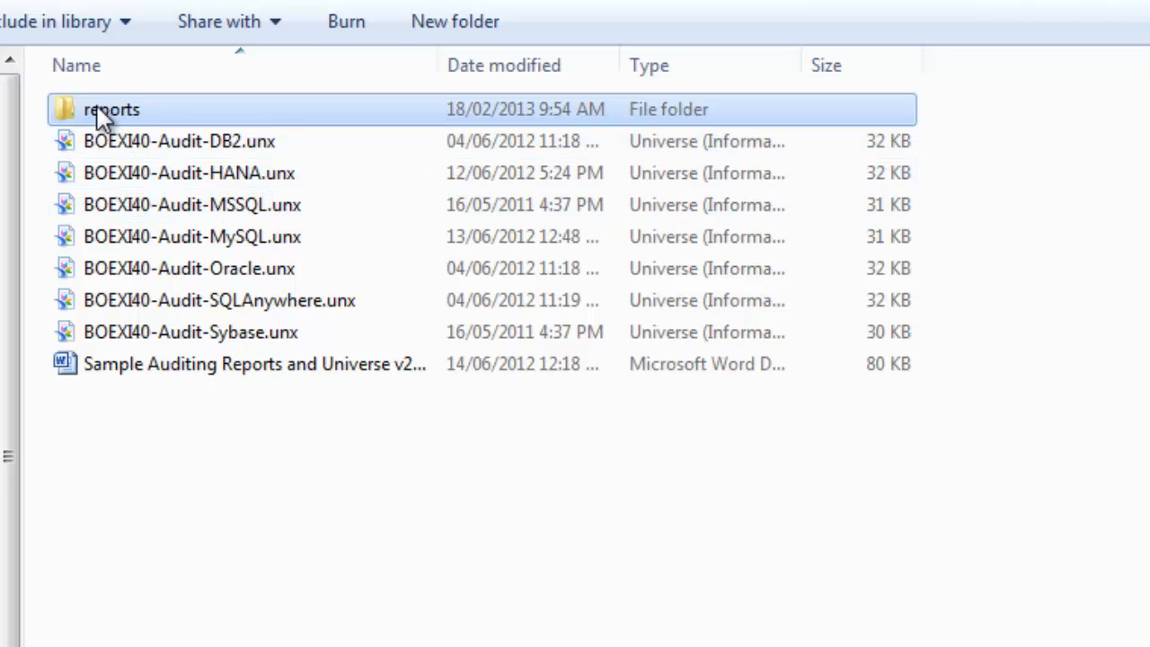
double_click(105, 119)
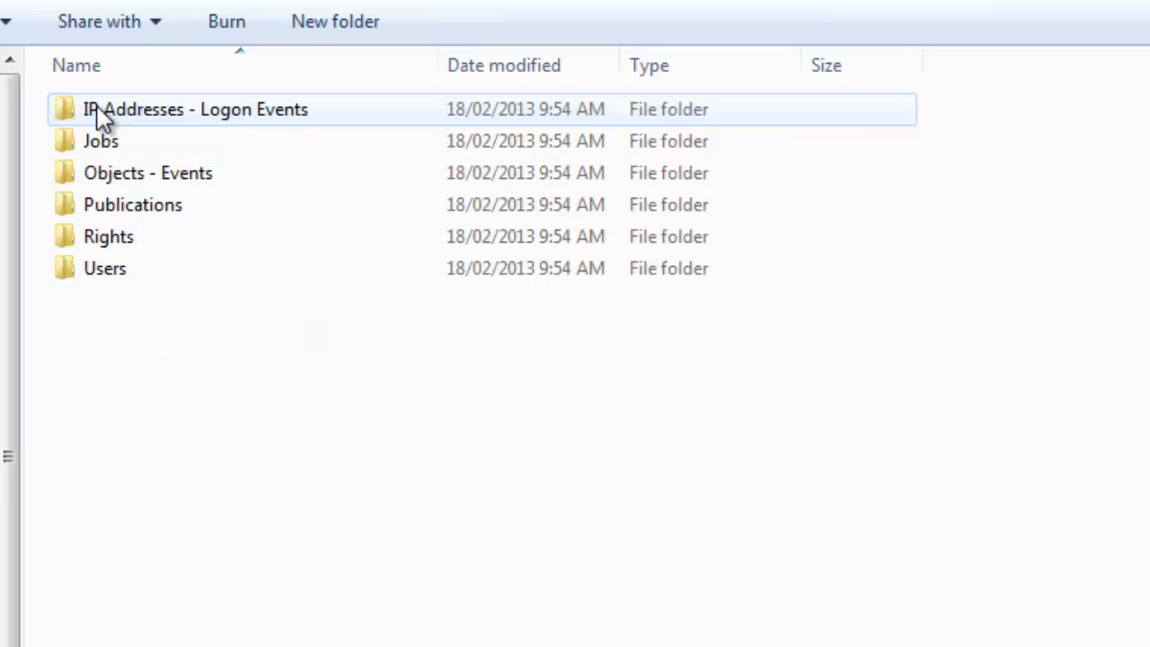
double_click(105, 177)
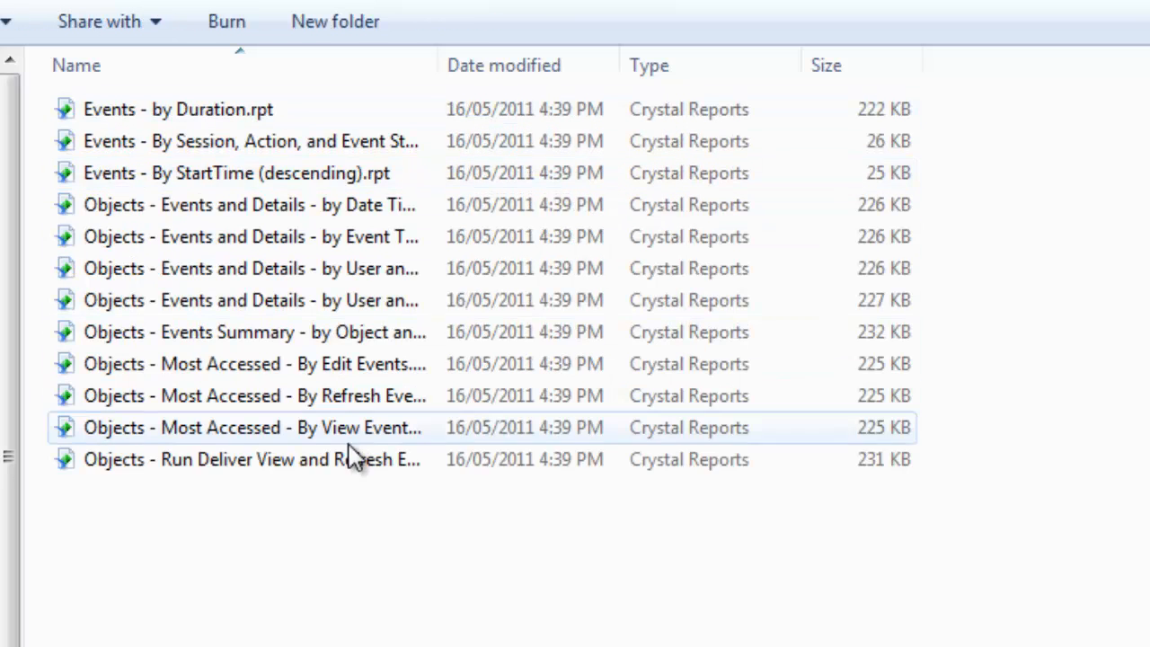
drag(444, 65, 677, 109)
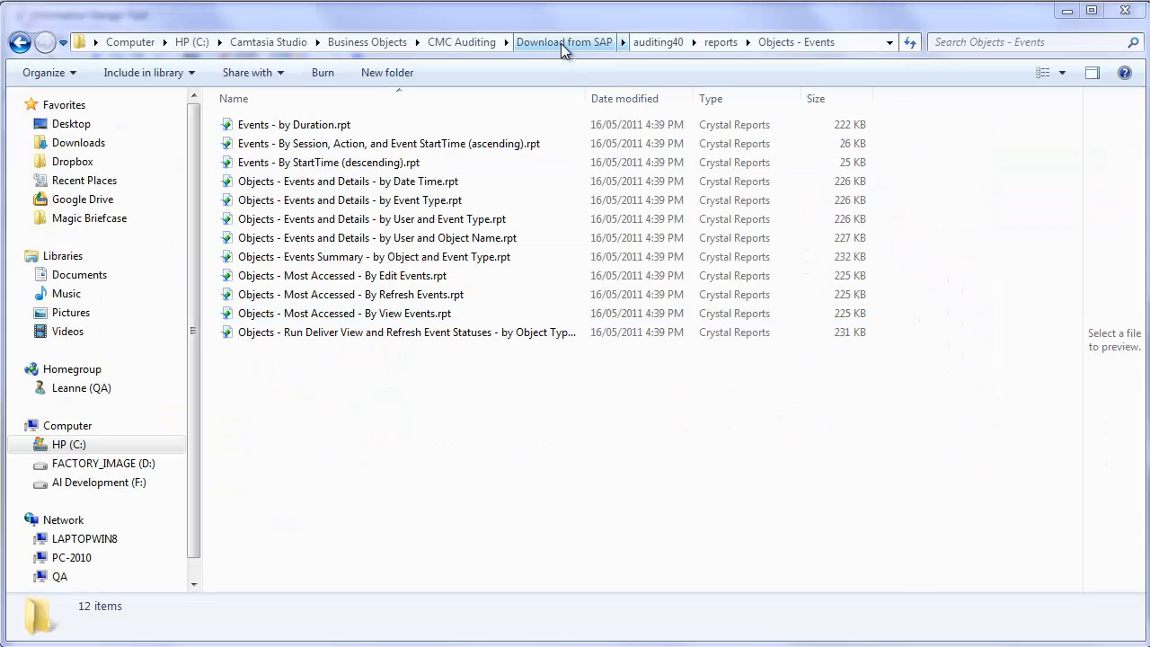
click(644, 41)
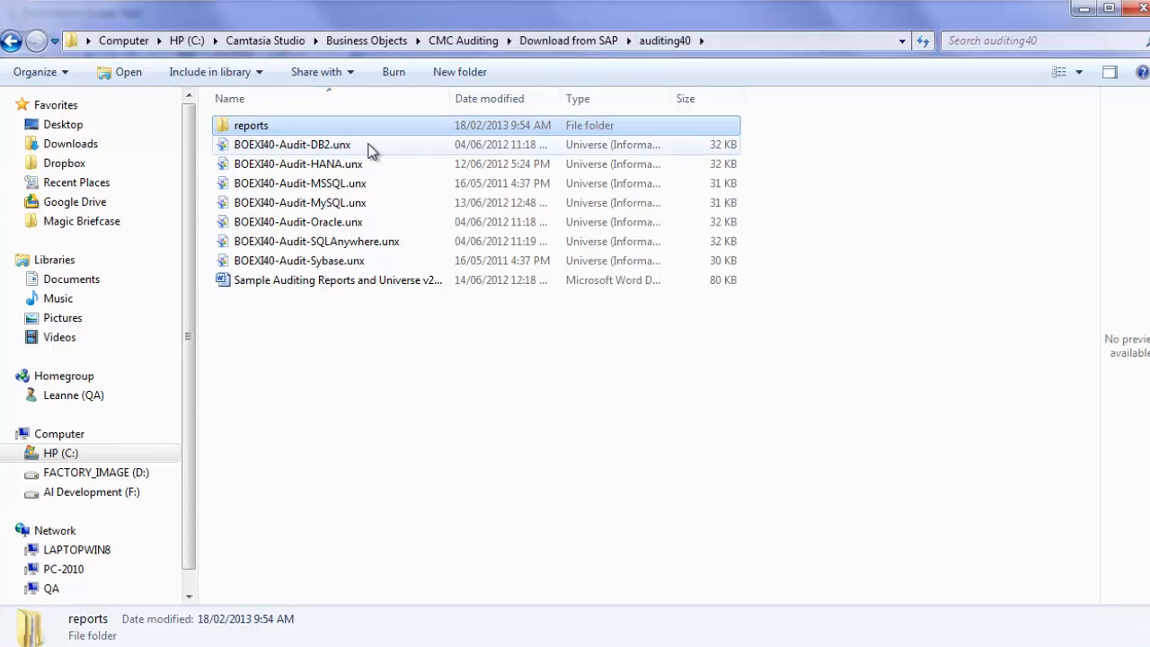
click(368, 146)
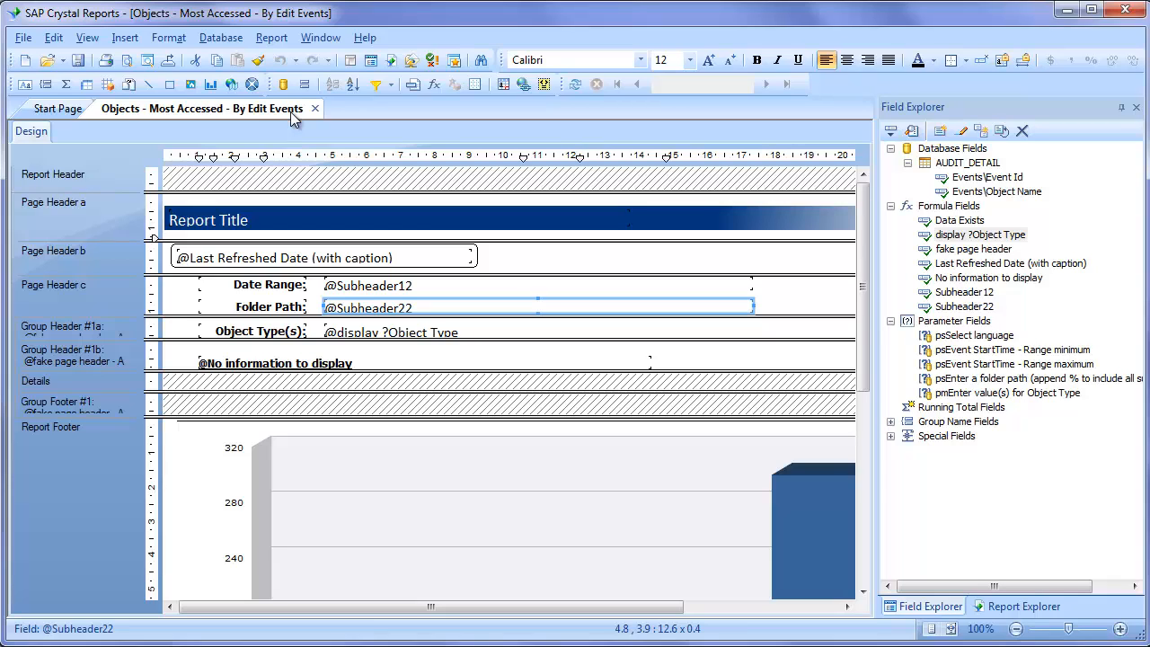
Step: Switch to Crystal Reports and browse universes as a replacement data source for the report Objects - Most Accessed - By Edit Events
click(223, 38)
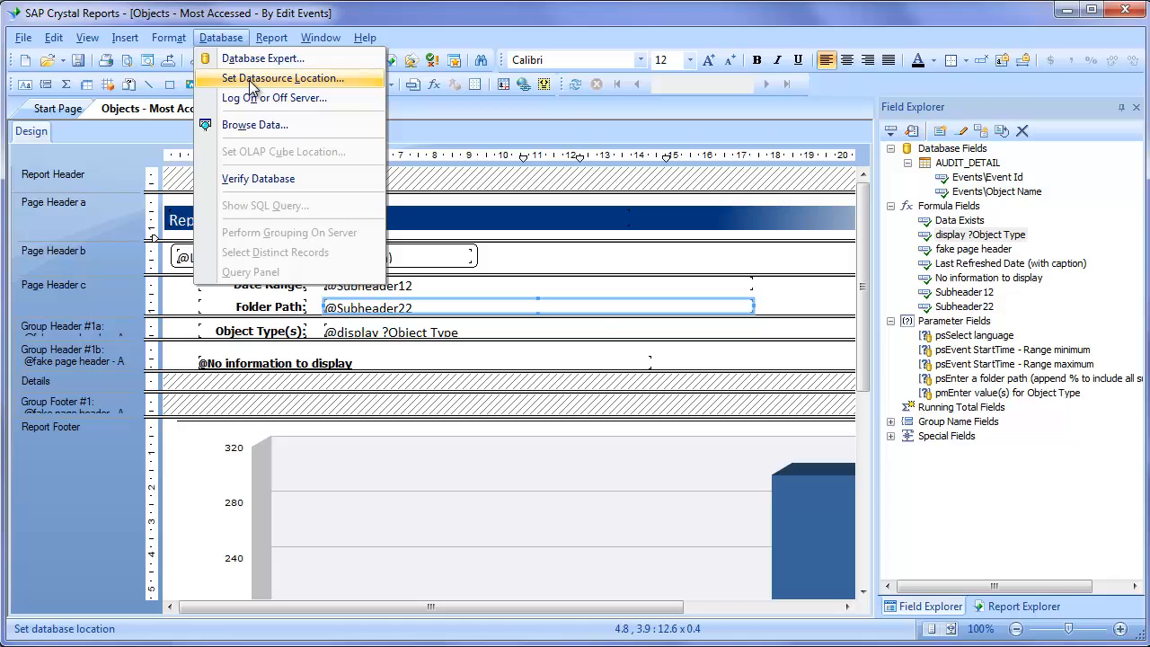
click(252, 83)
drag(309, 45, 565, 91)
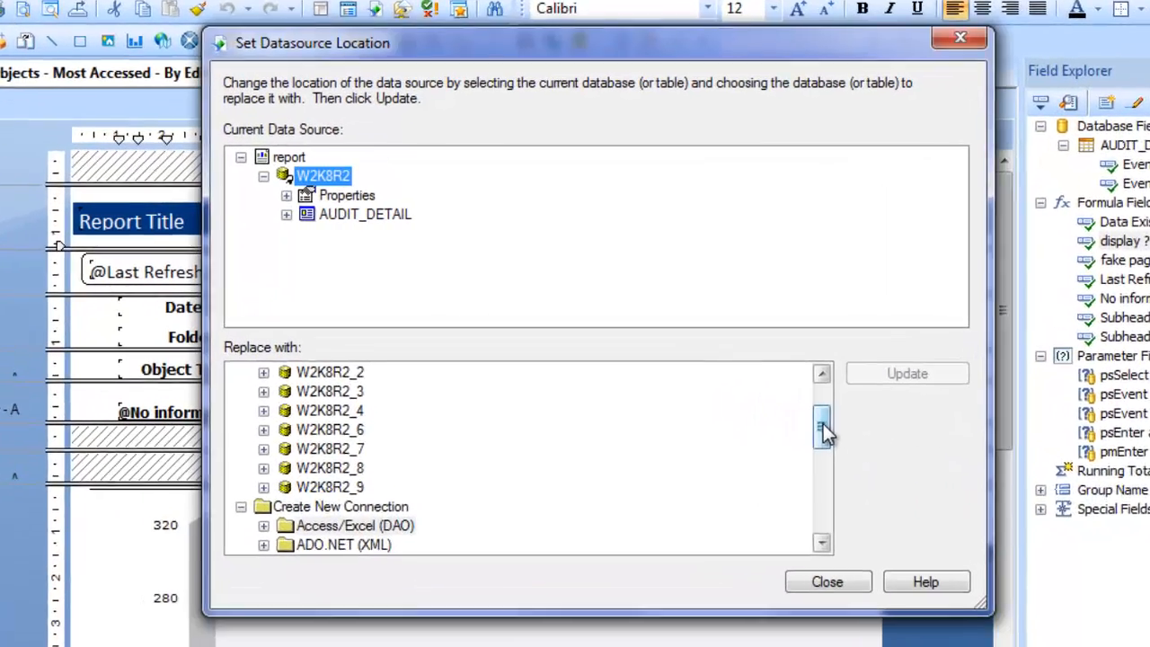
drag(728, 373, 730, 405)
drag(883, 504, 890, 546)
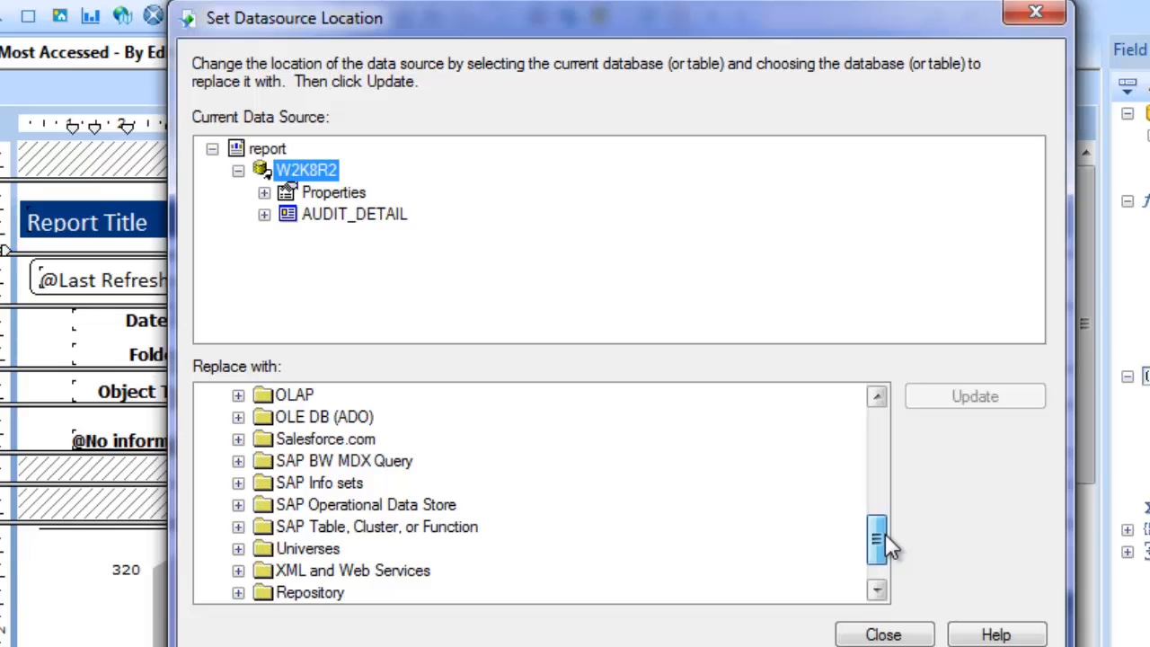
click(310, 548)
click(238, 548)
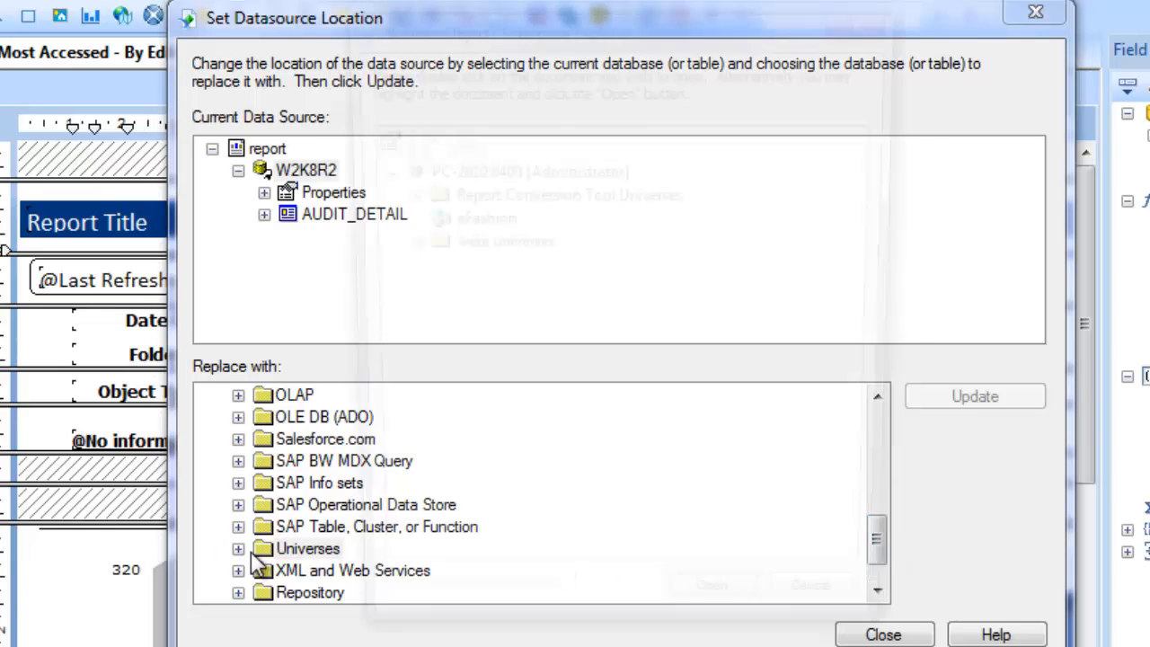
Step: Examine the universes offered, including the webi universes folder, and close the datasource location settings without replacing anything
click(401, 245)
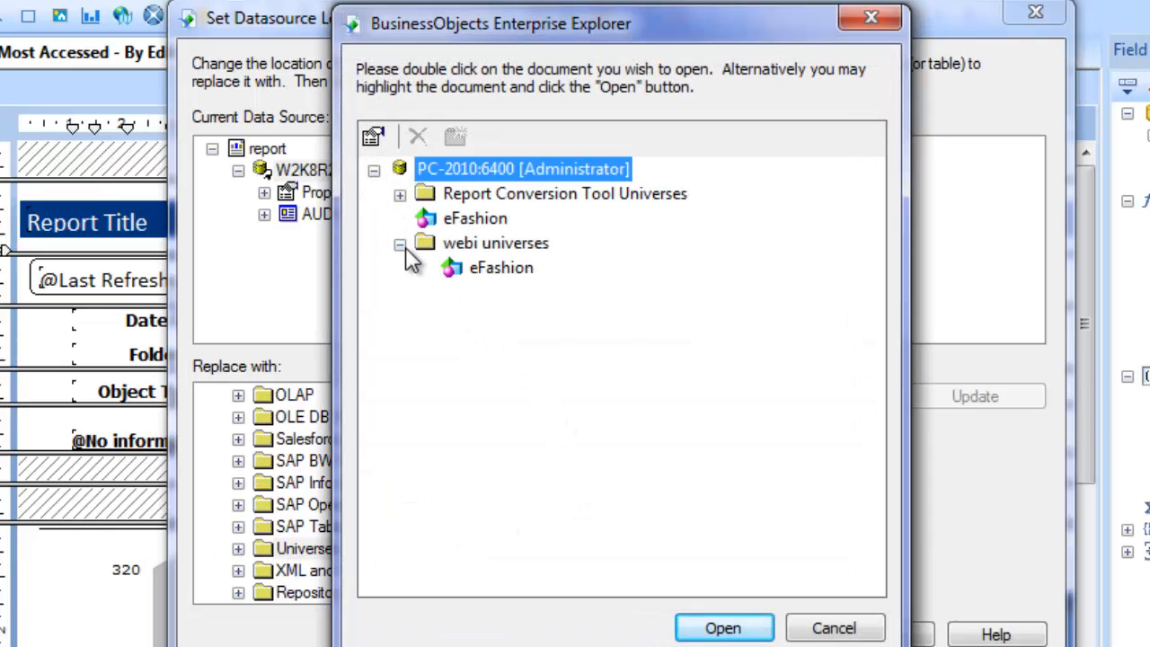
mouse_move(501, 220)
click(840, 628)
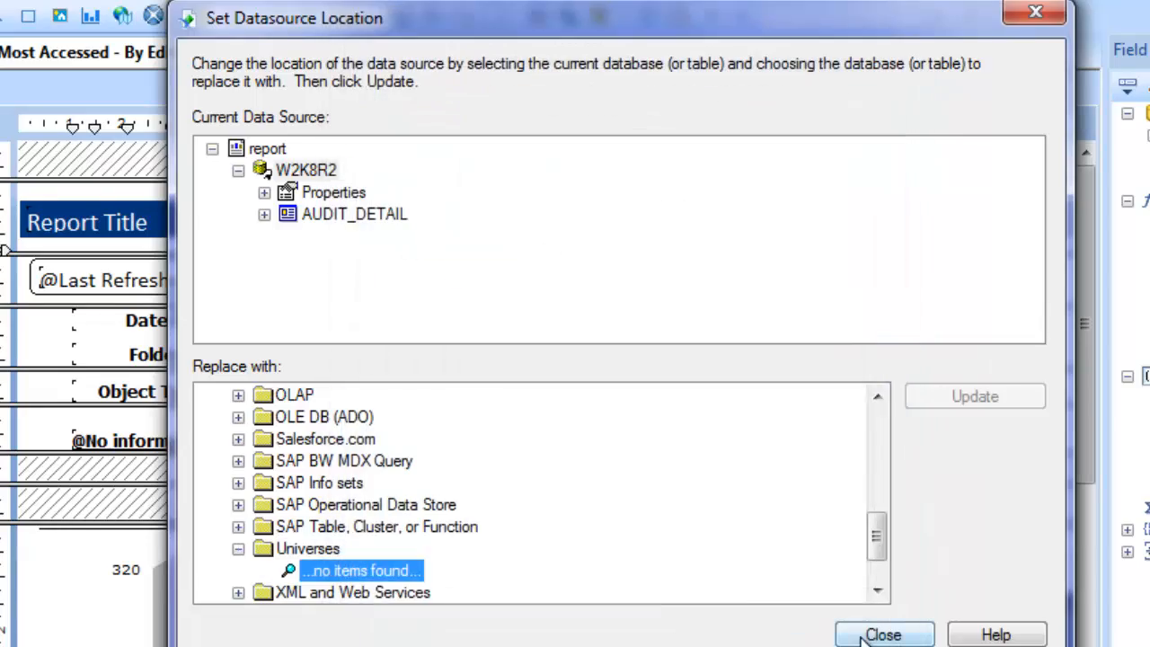
click(877, 634)
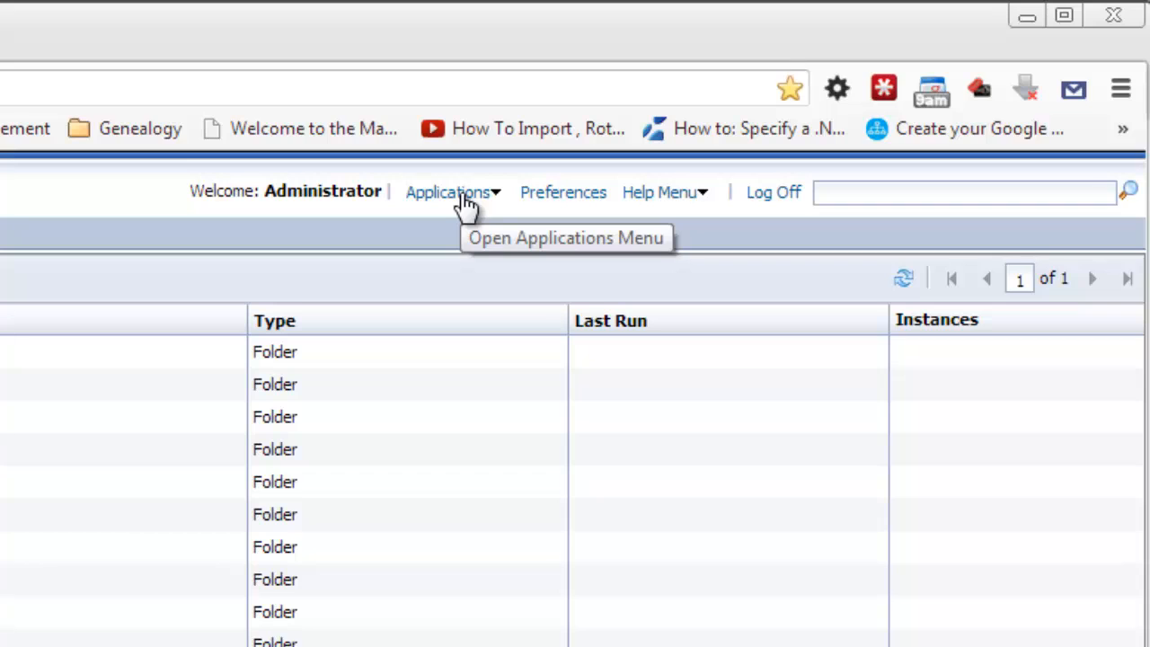
Step: Switch to BI launch pad and start a new Web Intelligence document with a universe as its data source
click(465, 203)
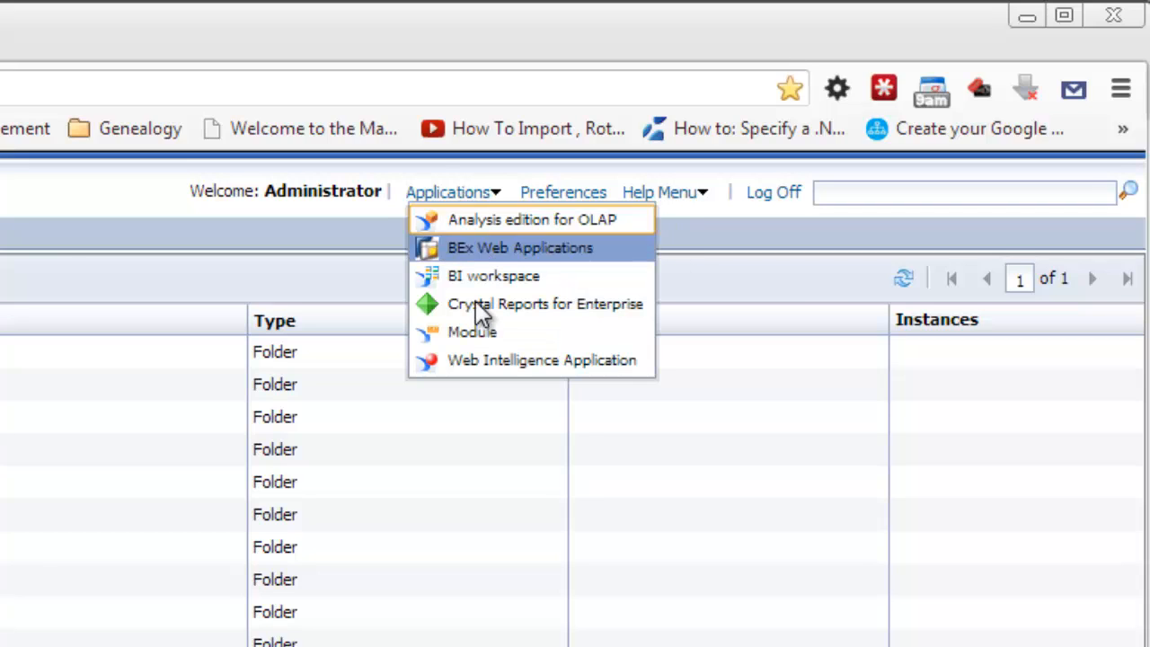
click(512, 362)
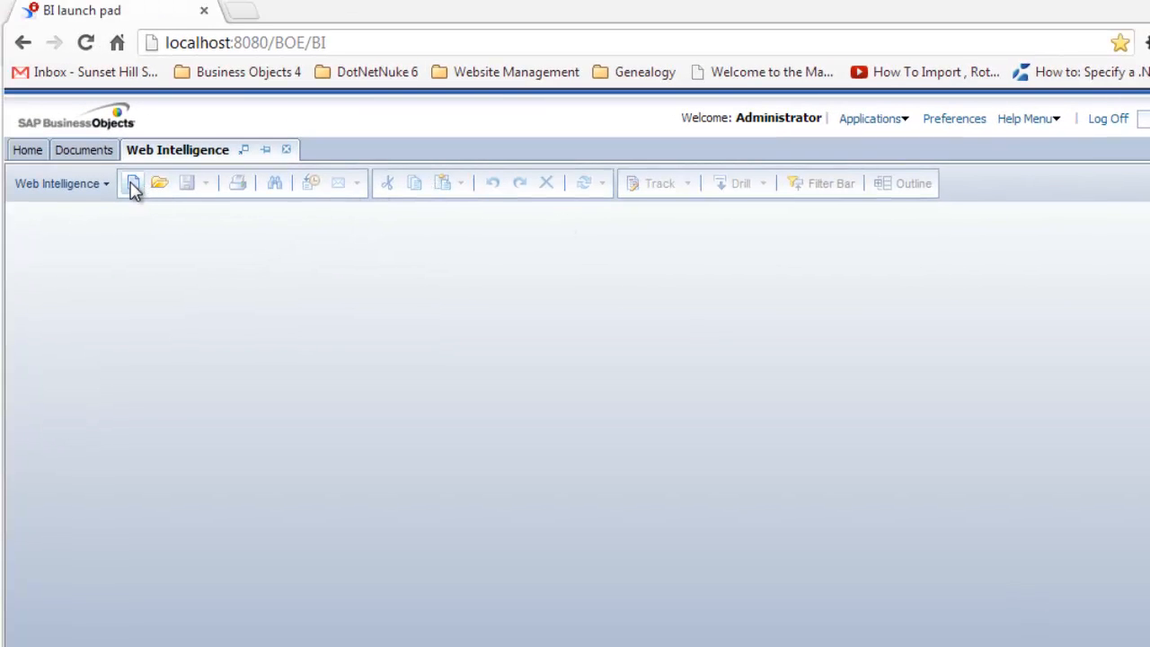
click(133, 185)
click(604, 350)
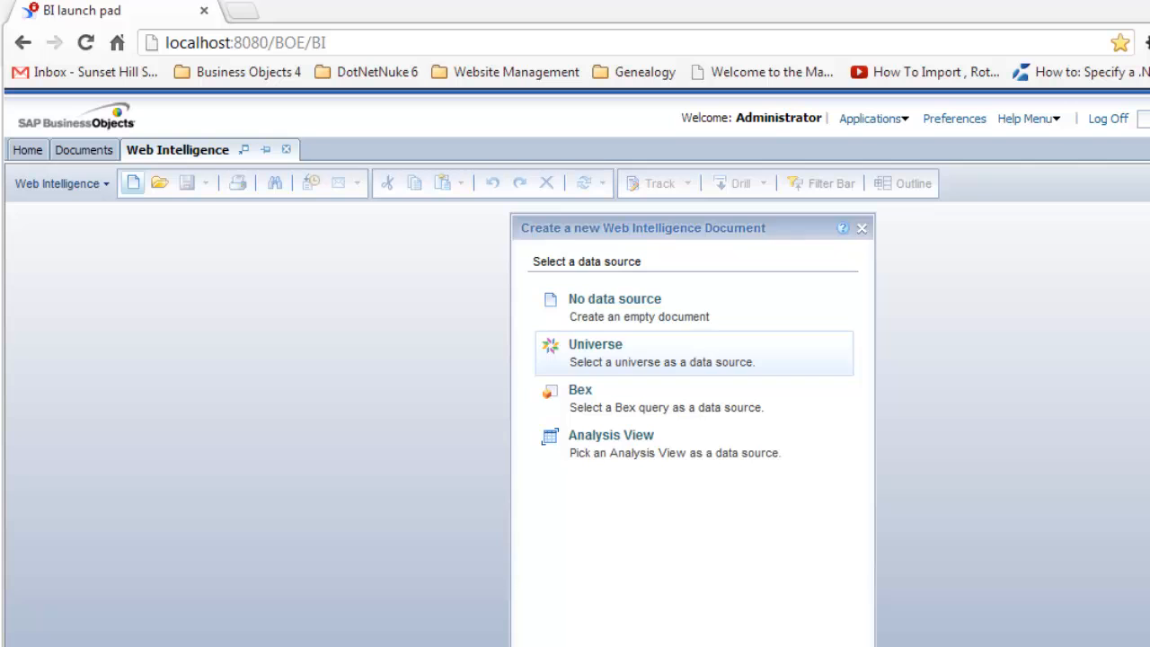
click(764, 645)
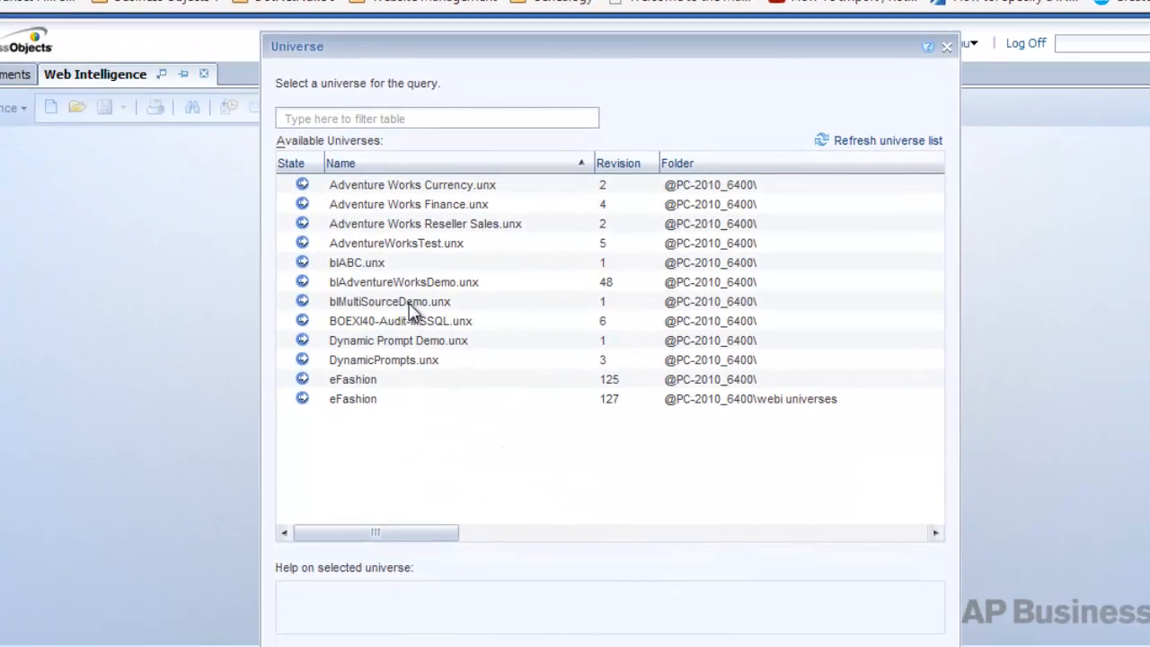
Step: Select the BOEXI40-Audit-MSSQL.unx universe for the document's query
click(463, 325)
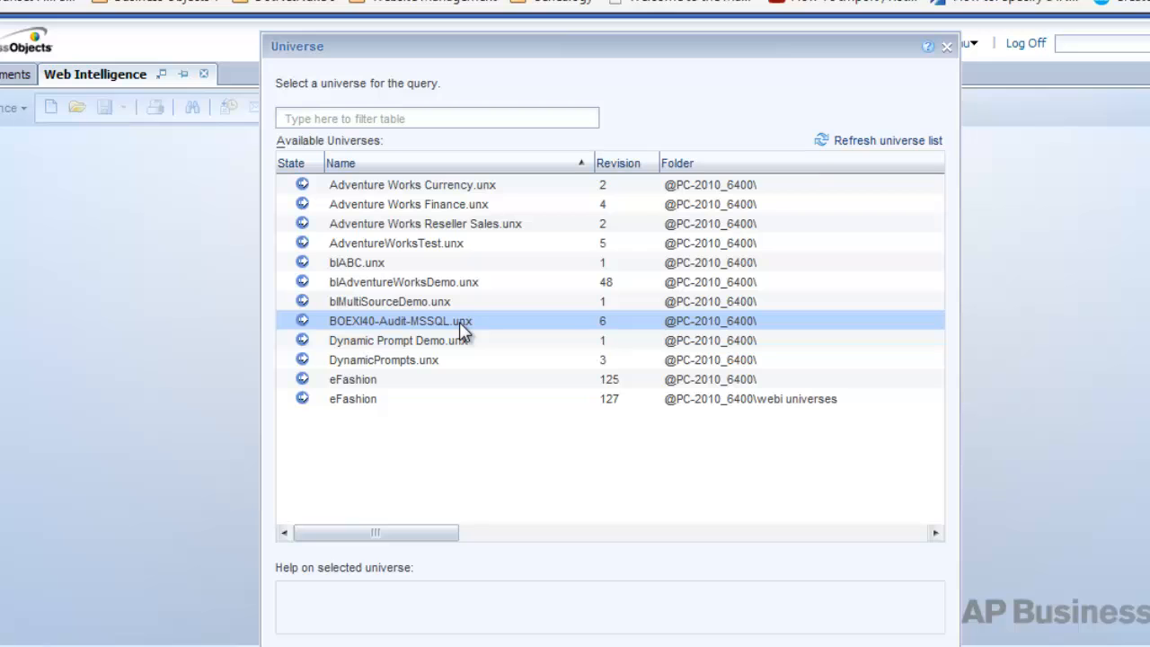
drag(444, 41, 398, 0)
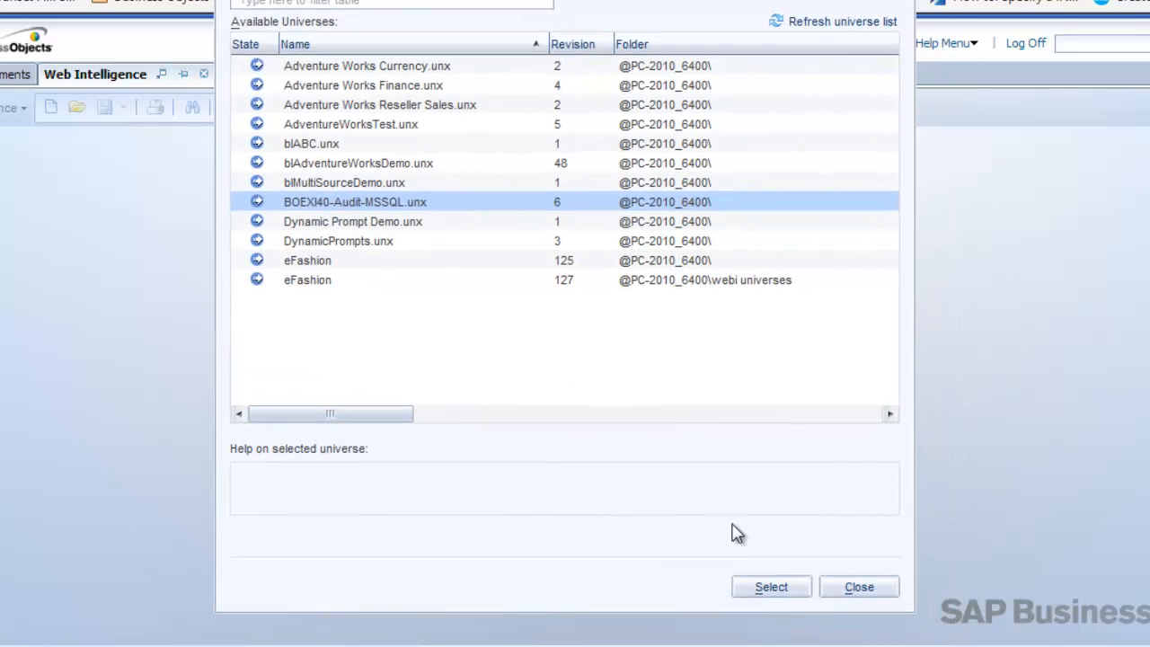
click(774, 587)
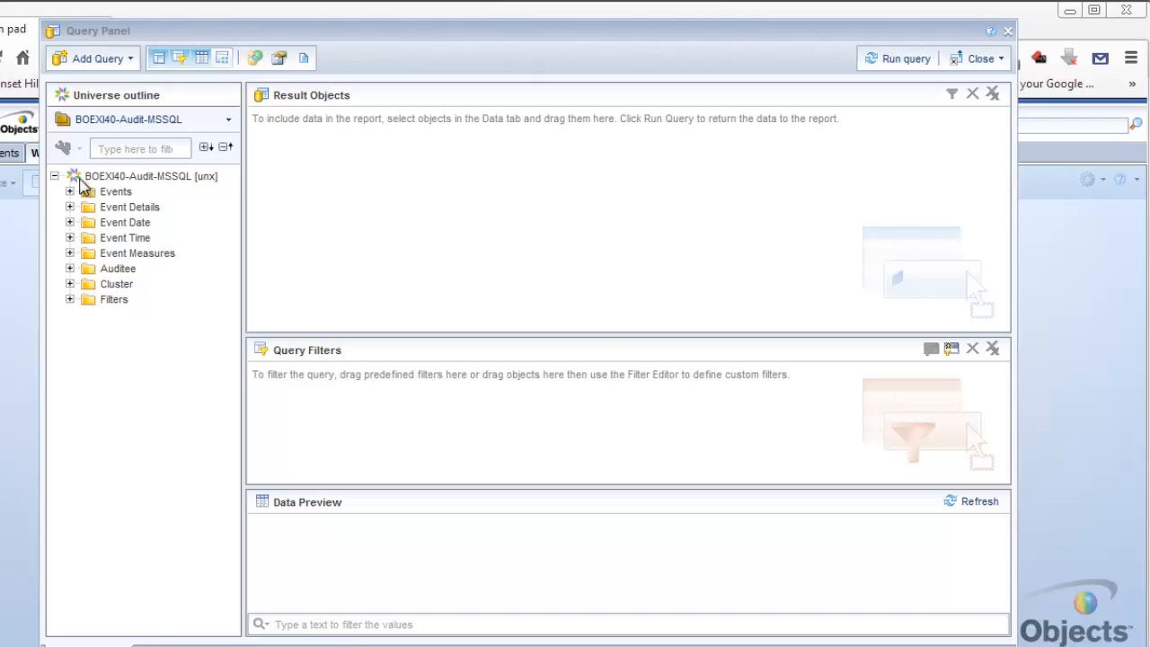
Step: Add User Name from Events, plus Event Year and Event MonthNumber from Event Date, to the query's result objects
click(71, 191)
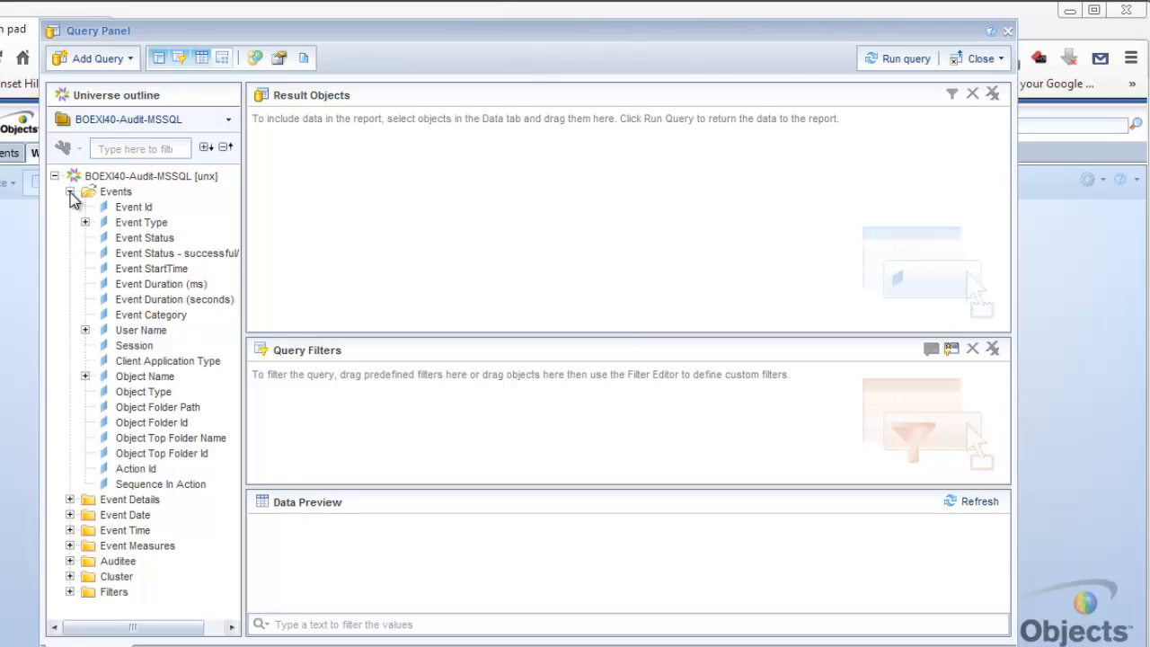
drag(148, 330, 342, 192)
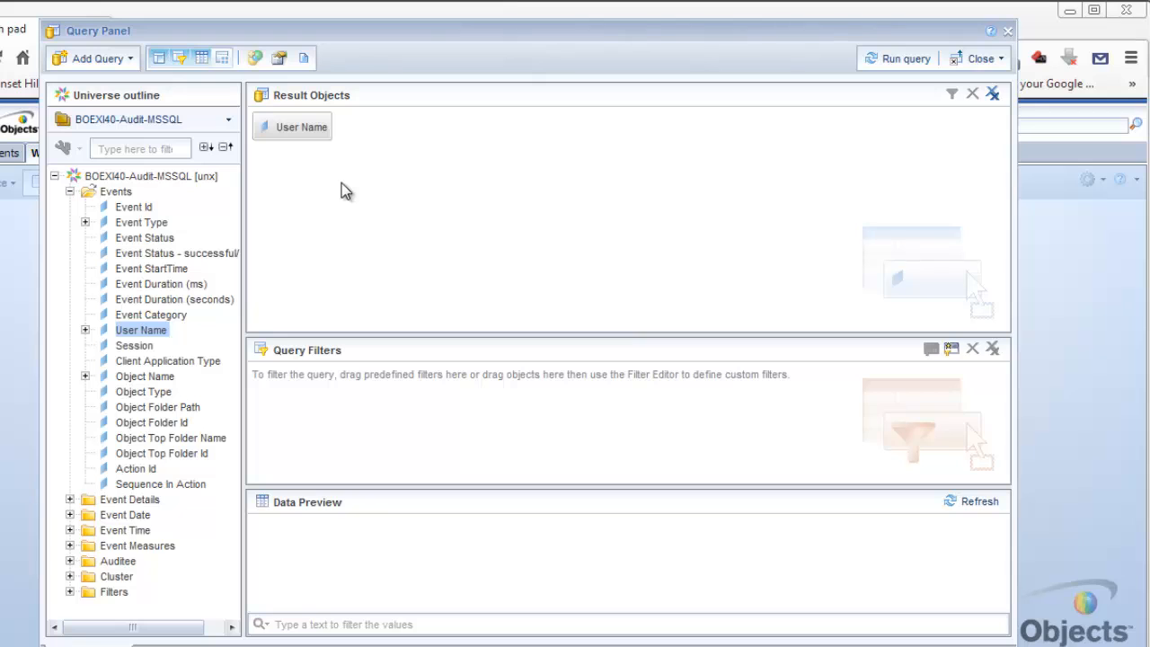
click(71, 193)
click(70, 222)
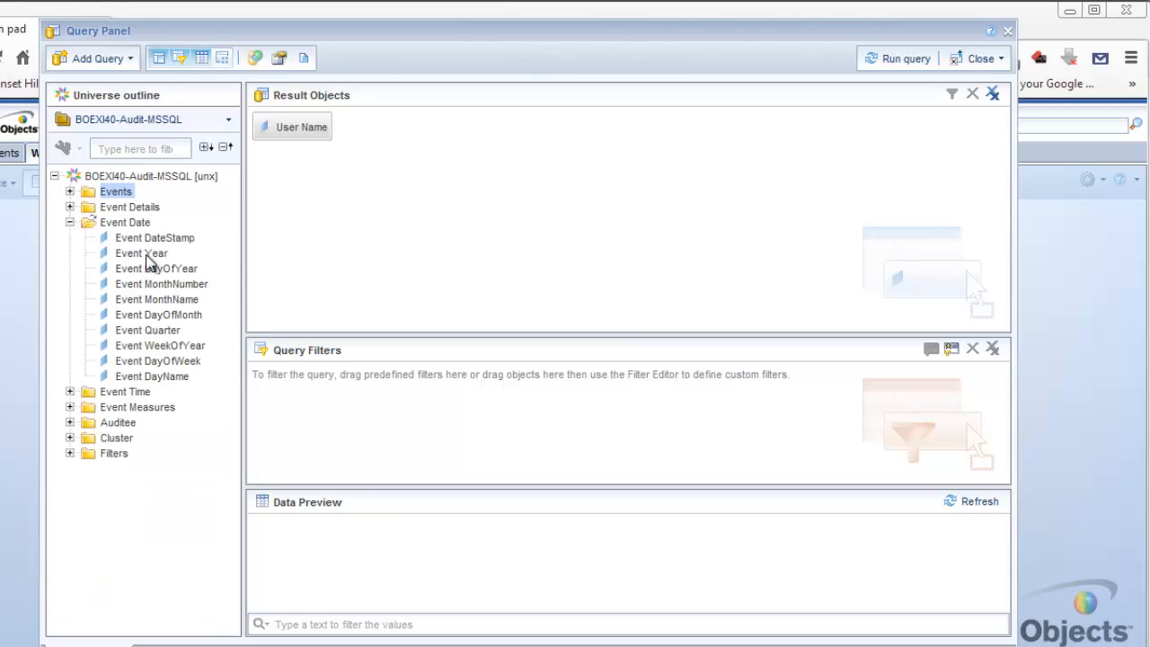
drag(149, 255, 388, 162)
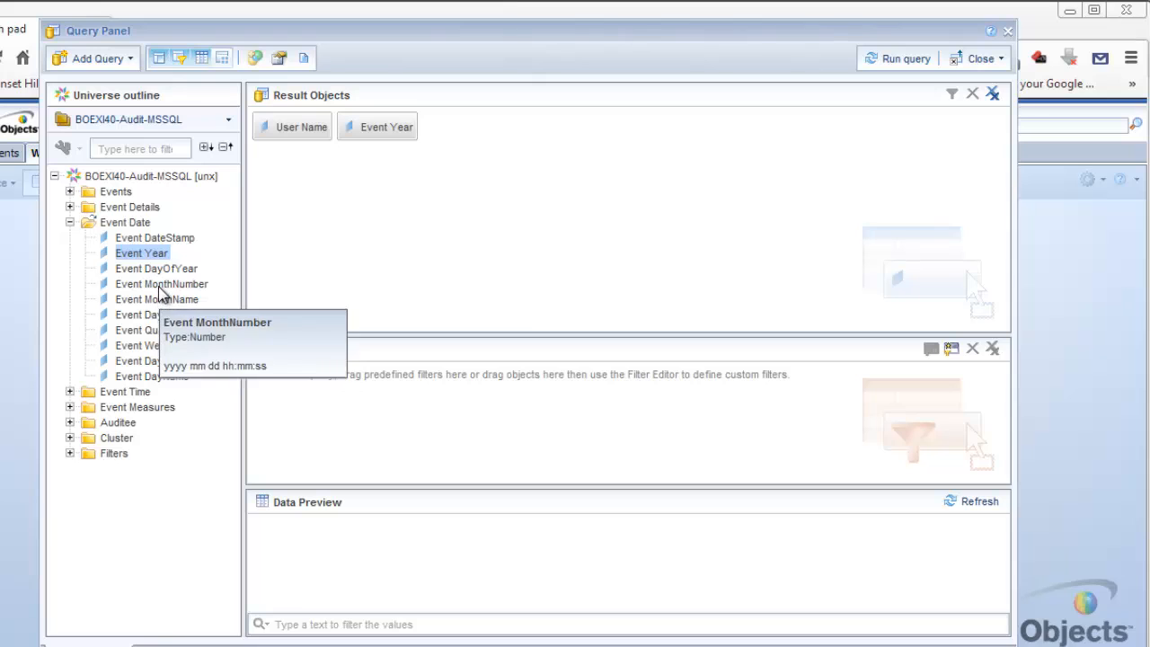
drag(160, 286, 468, 182)
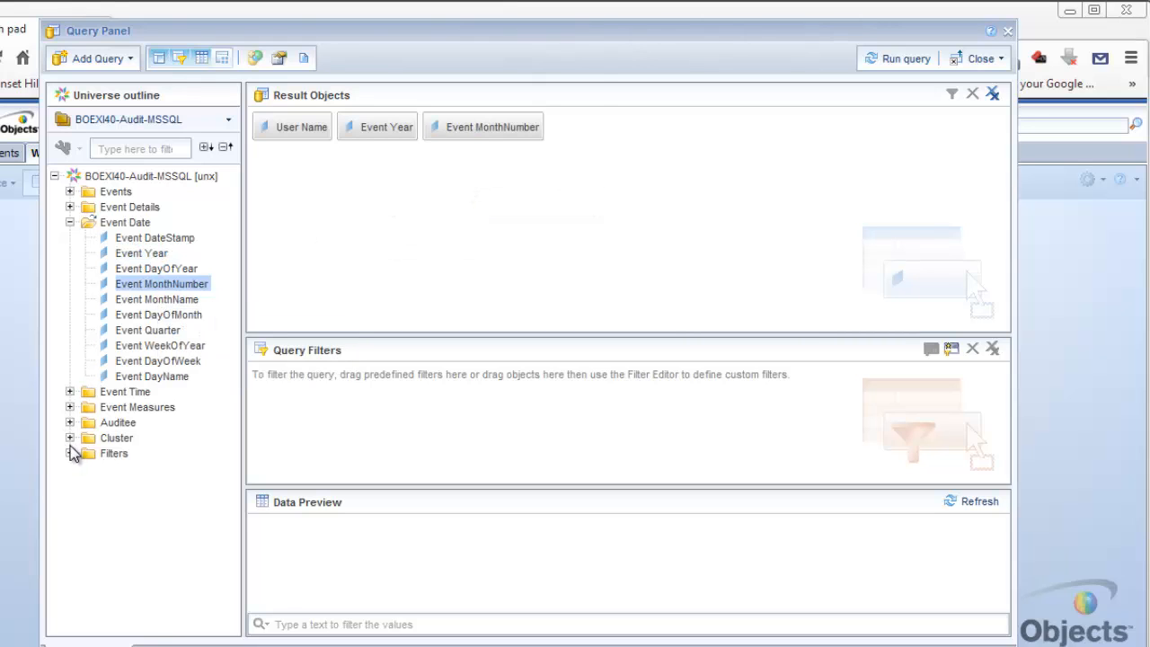
Step: Add the Total Event Count measure from Event Measures to the query's result objects
click(70, 407)
click(158, 424)
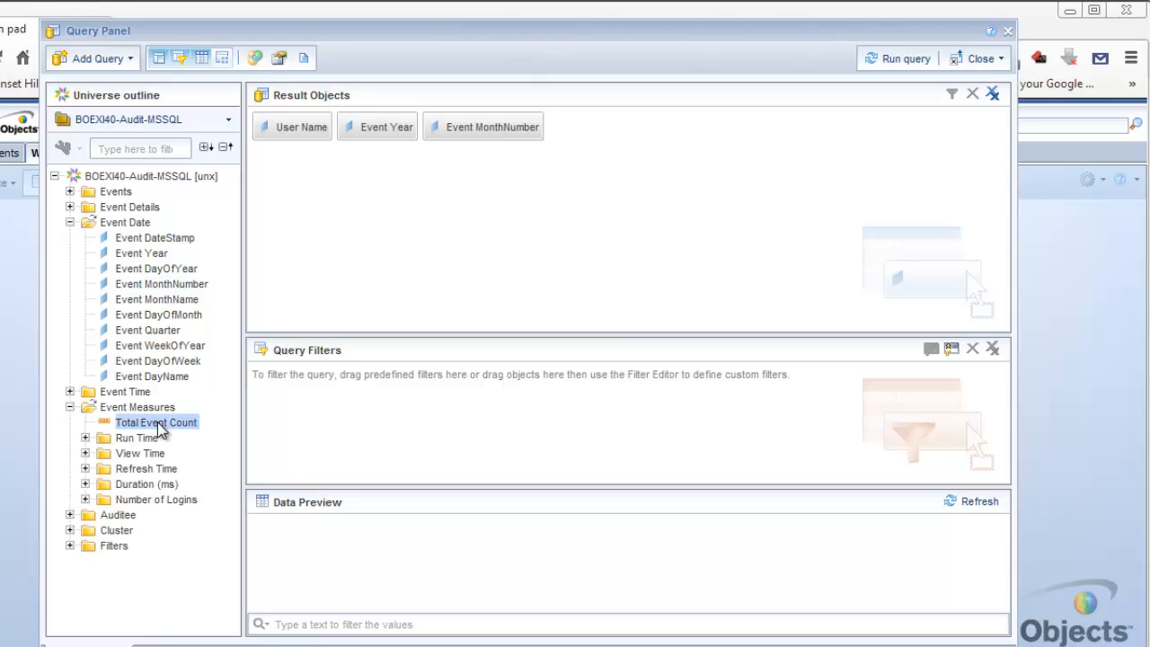
drag(158, 426, 609, 169)
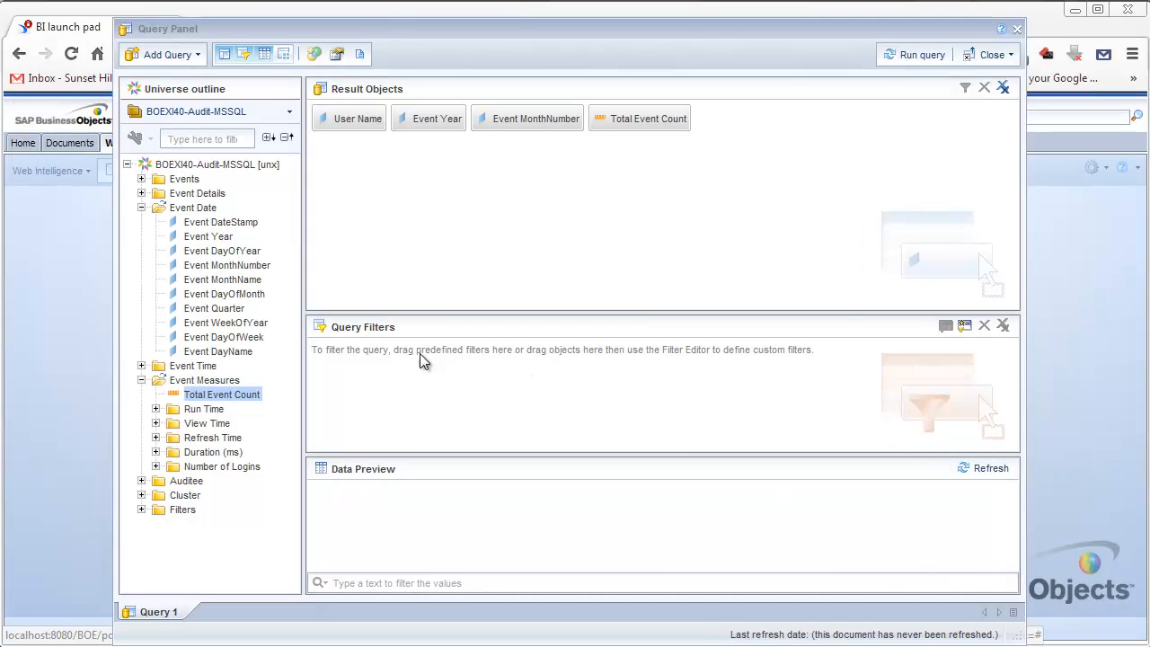
Step: Add a query filter requiring Client Application Type from Events to be equal to BI launch pad, picked from the value list
click(141, 179)
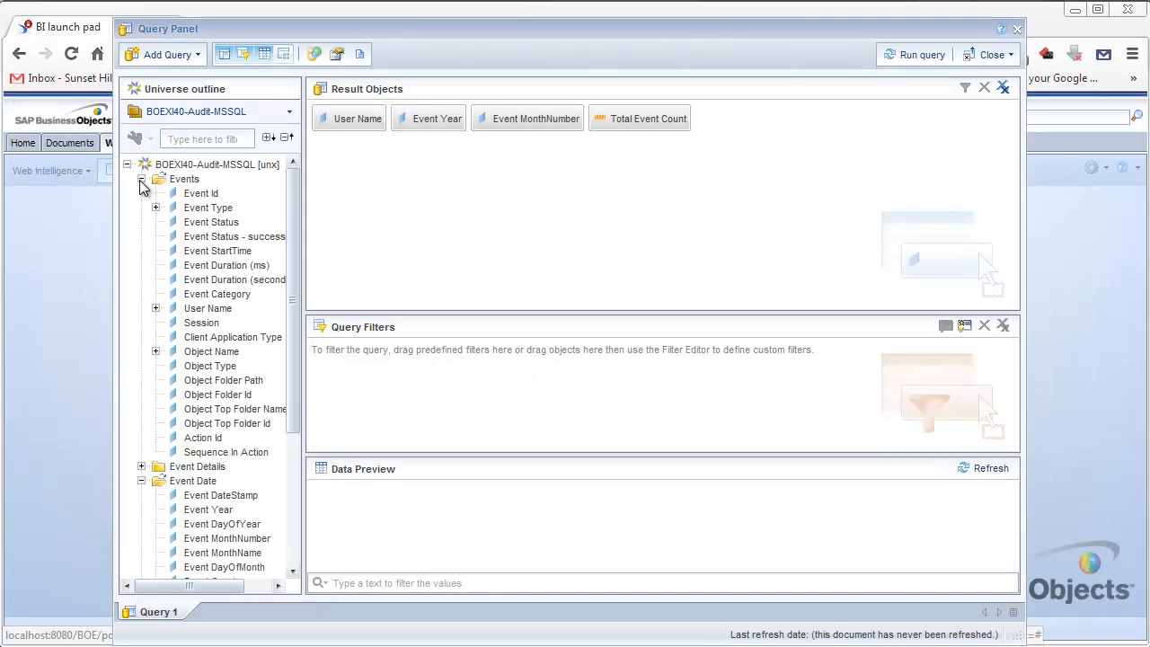
drag(208, 338, 370, 367)
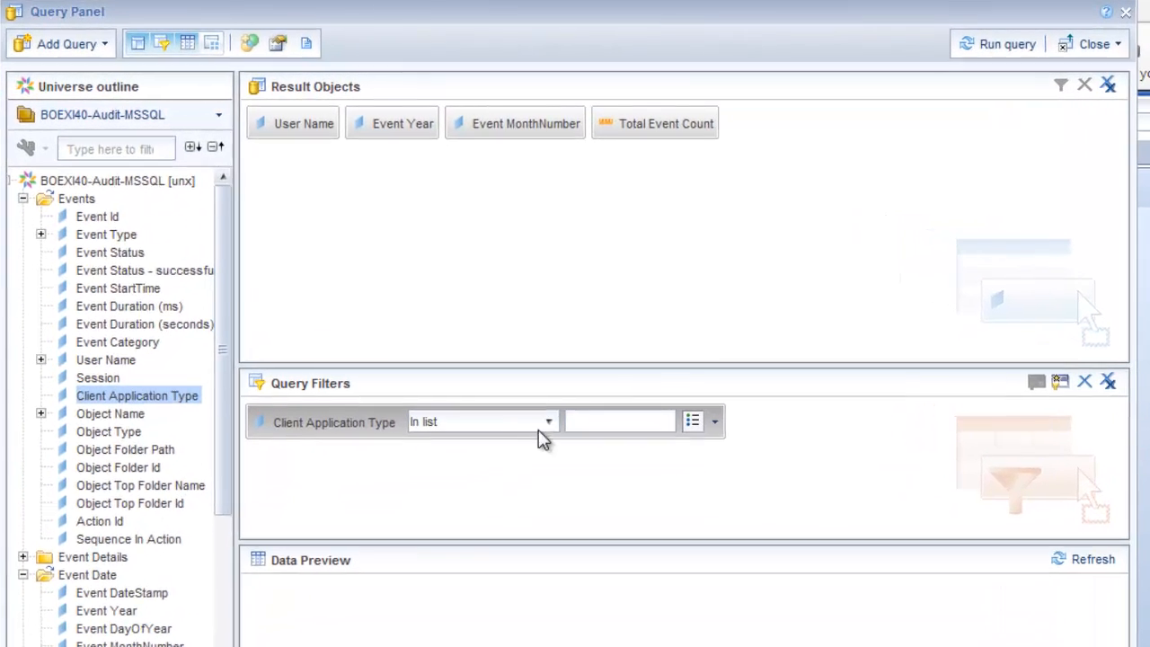
click(548, 421)
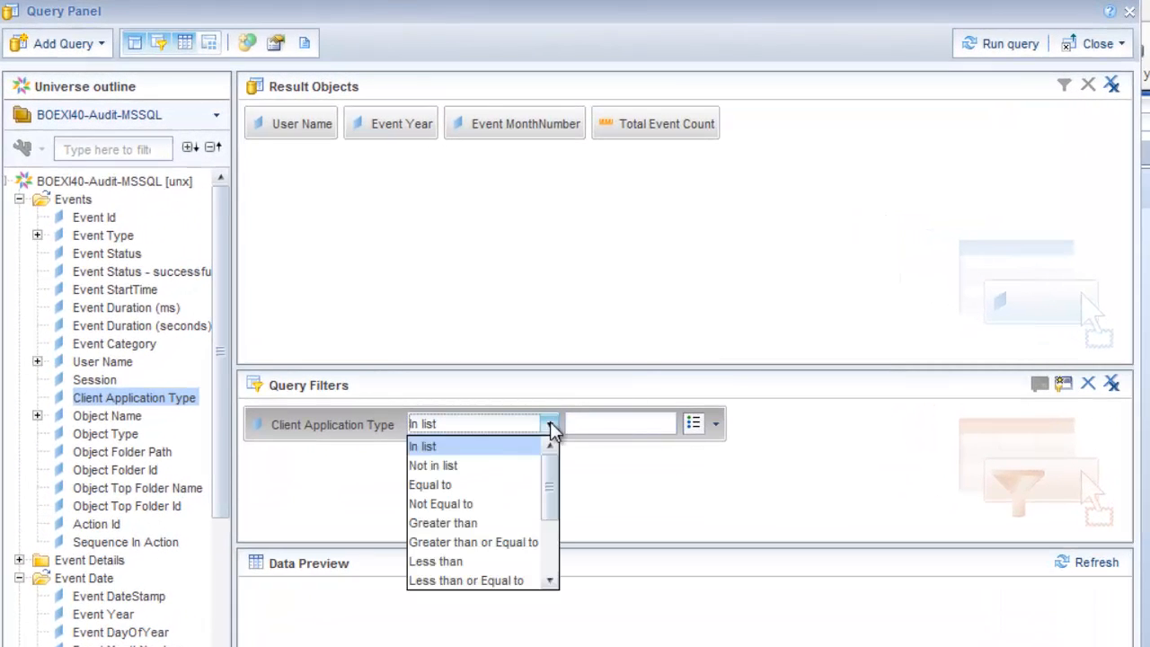
click(458, 484)
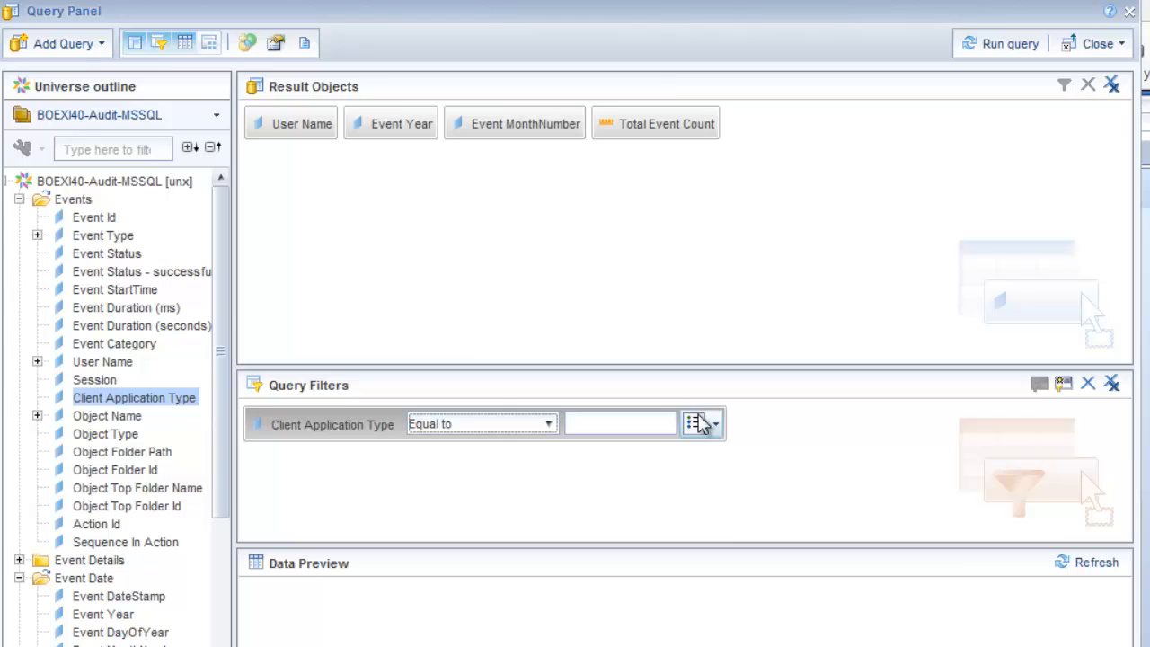
click(701, 424)
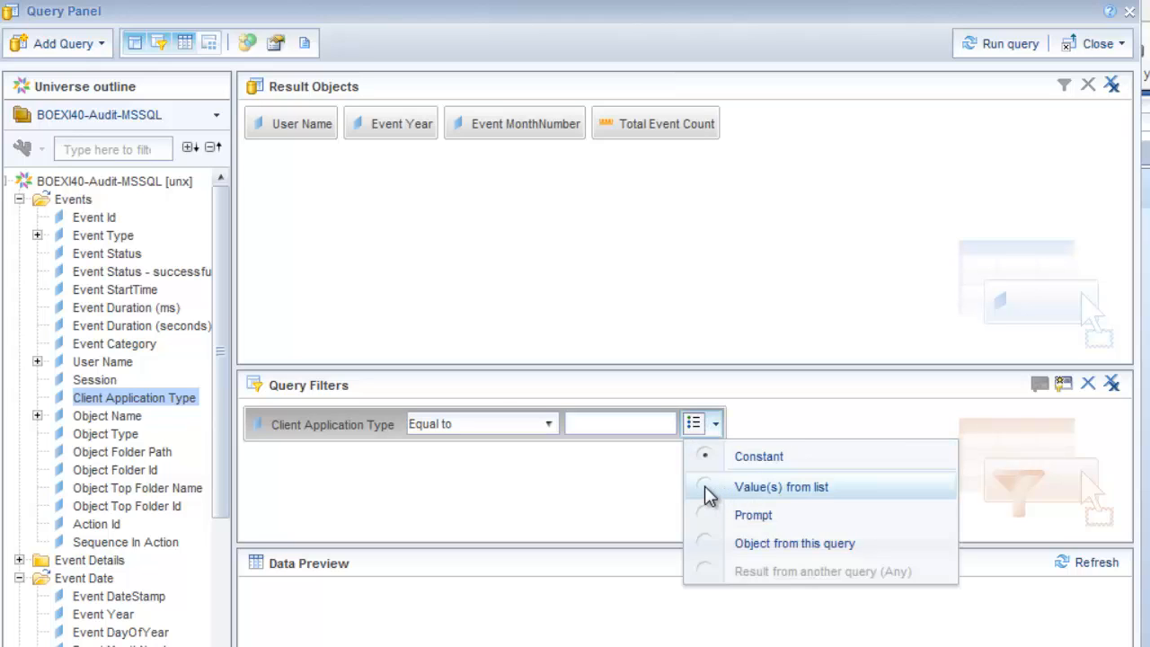
click(781, 486)
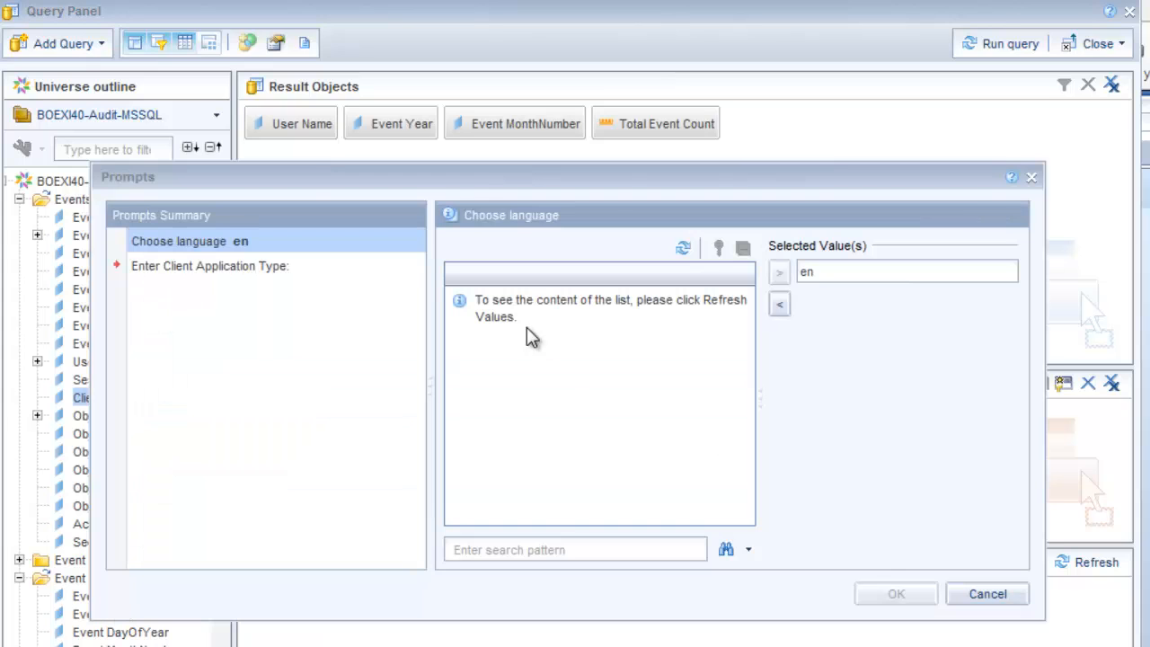
click(243, 266)
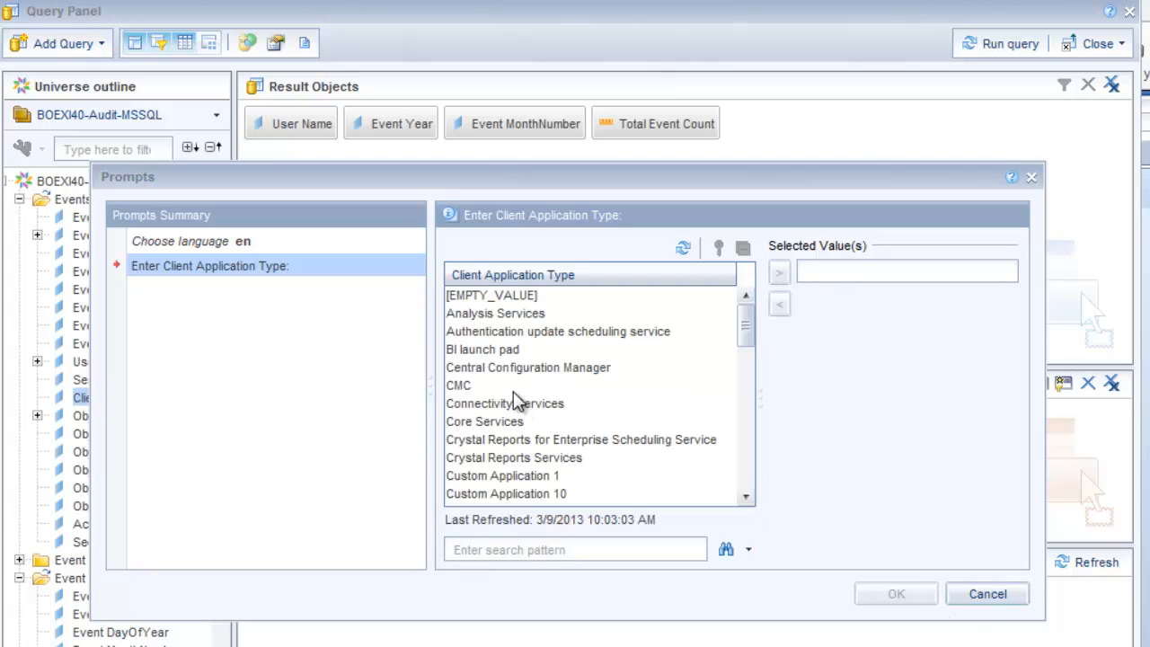
click(501, 350)
click(779, 277)
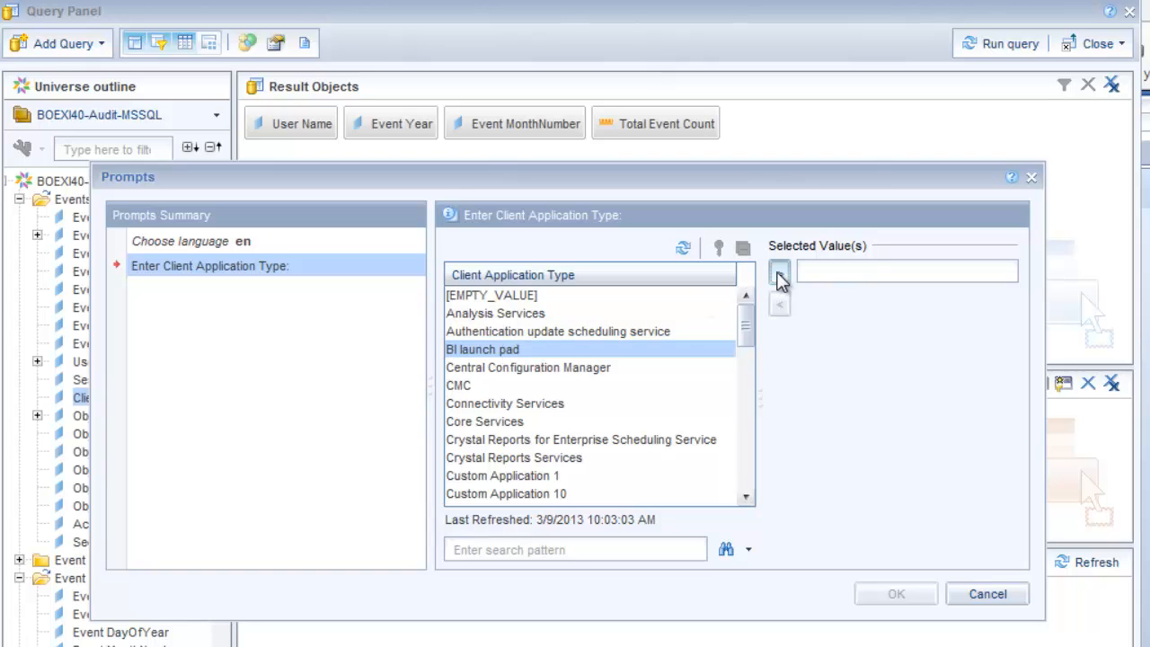
click(896, 595)
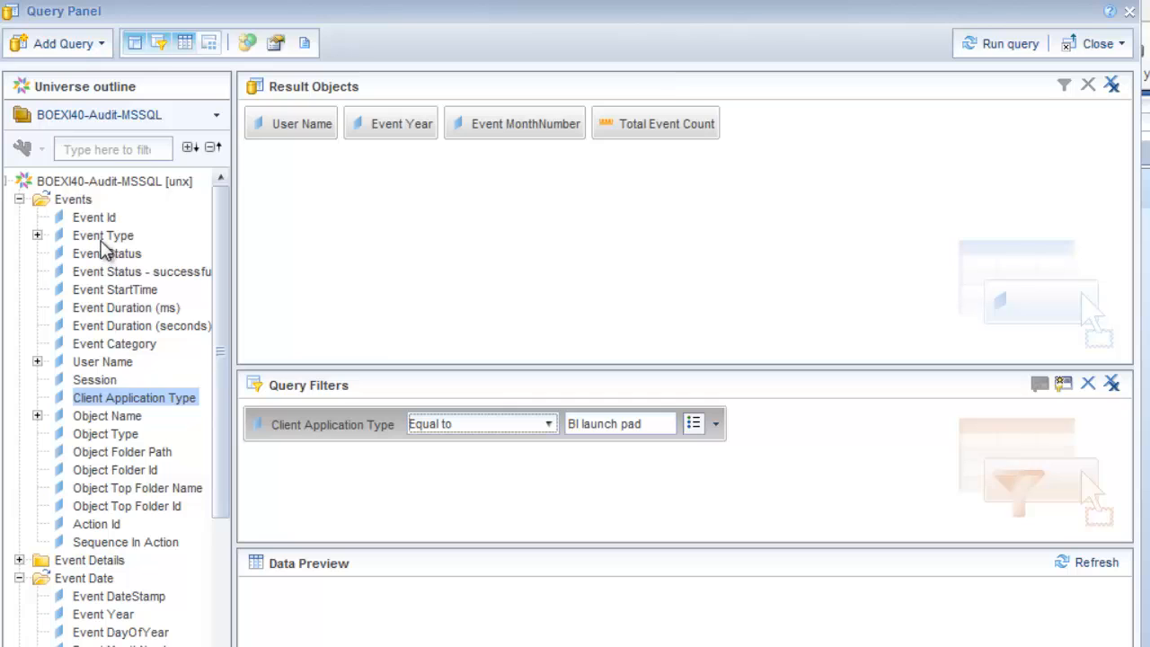
Step: Add a query filter requiring Event Type to be equal to Logon, picked from the value list
drag(101, 239, 329, 474)
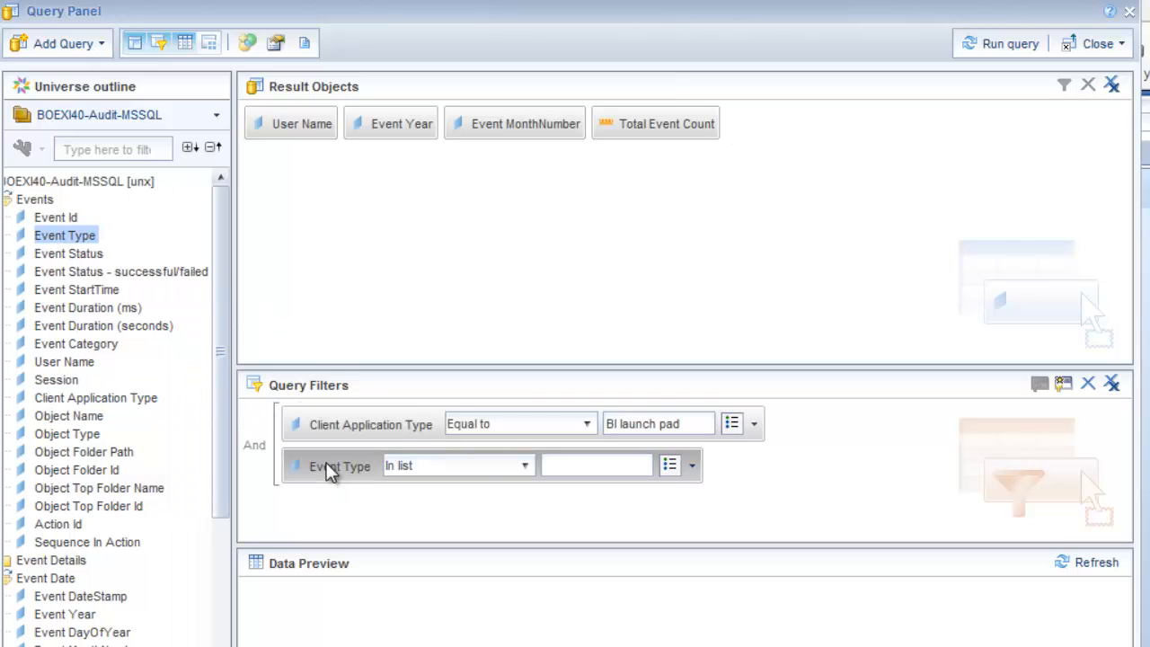
click(525, 466)
click(423, 527)
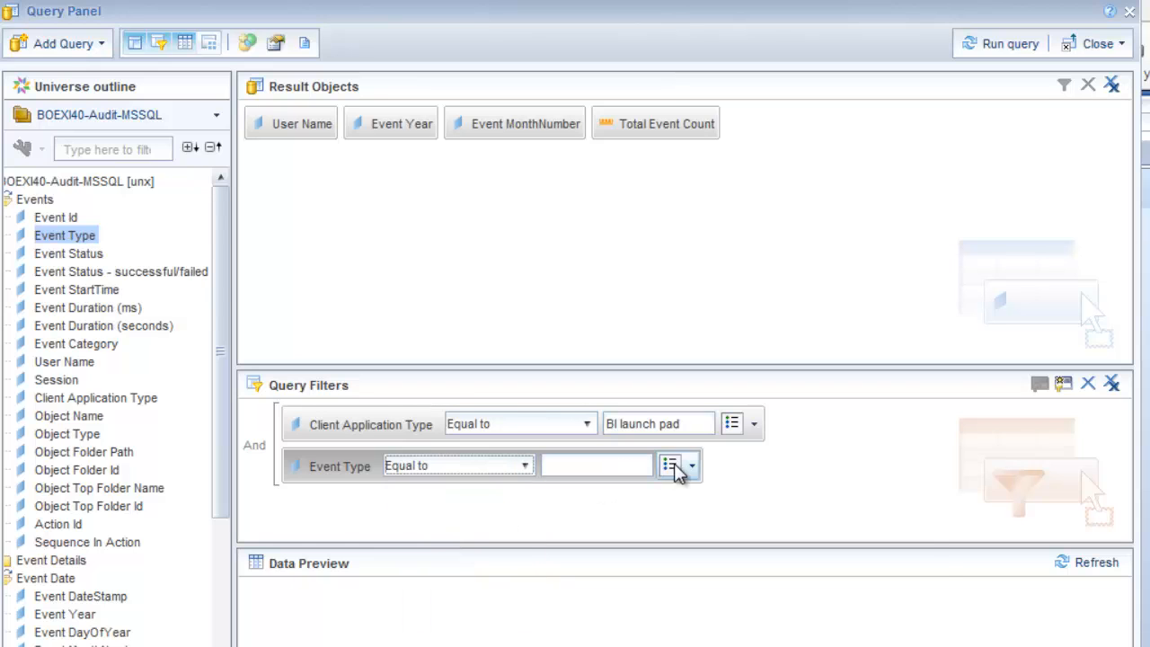
click(672, 467)
click(743, 530)
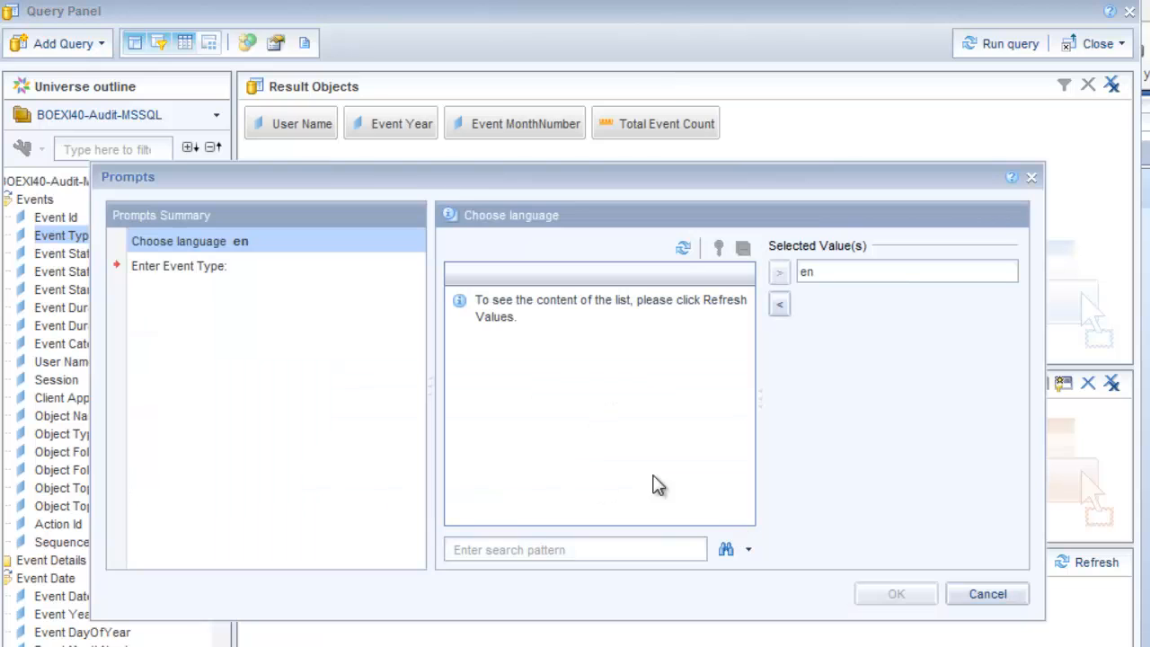
click(210, 276)
click(683, 249)
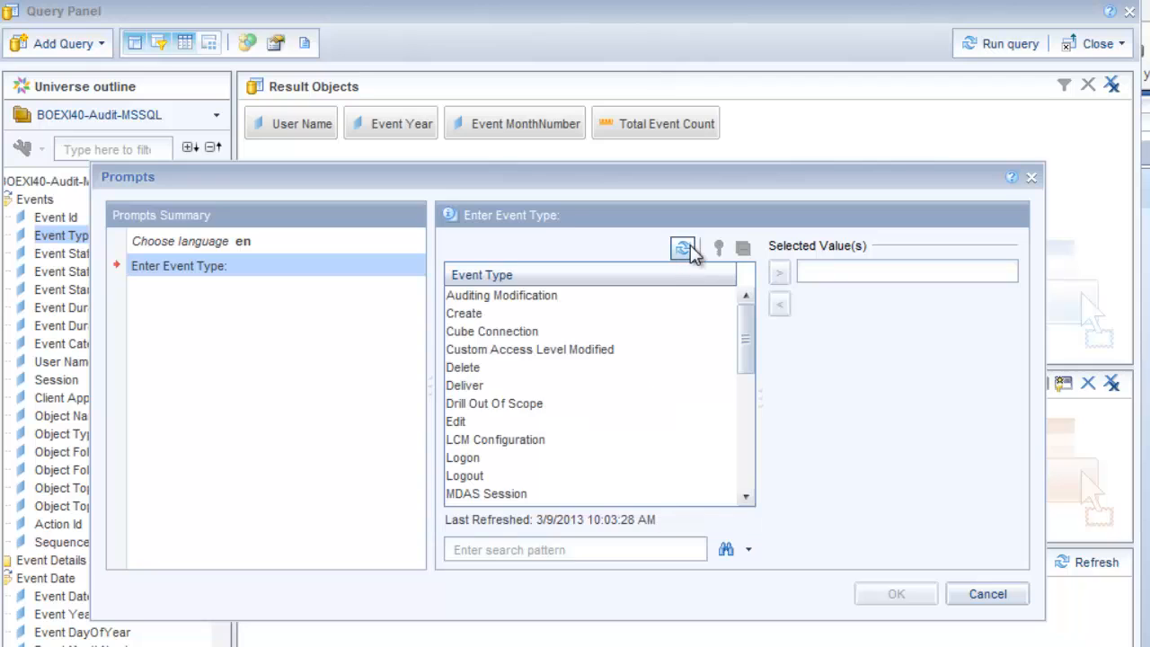
click(476, 459)
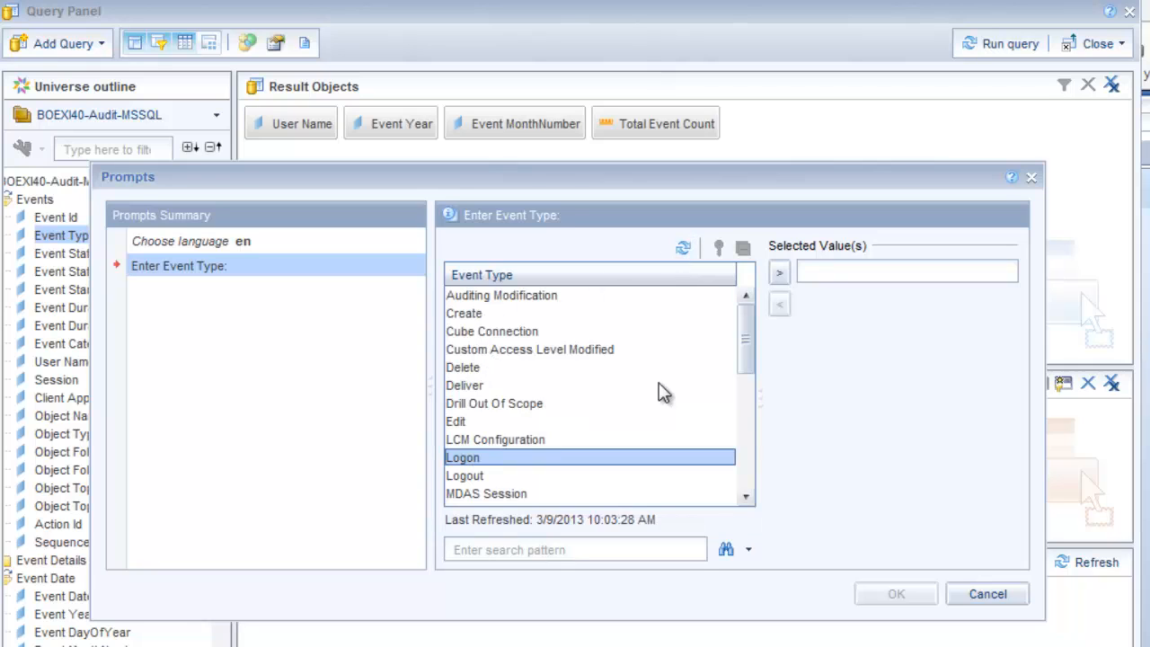
click(778, 273)
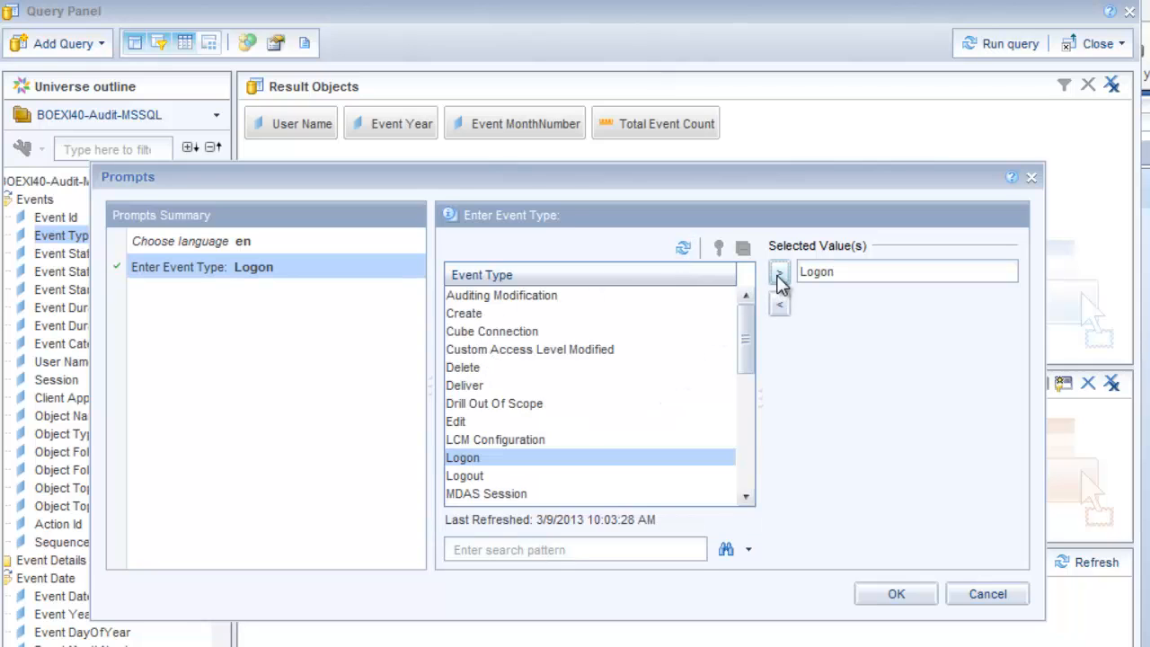
click(877, 593)
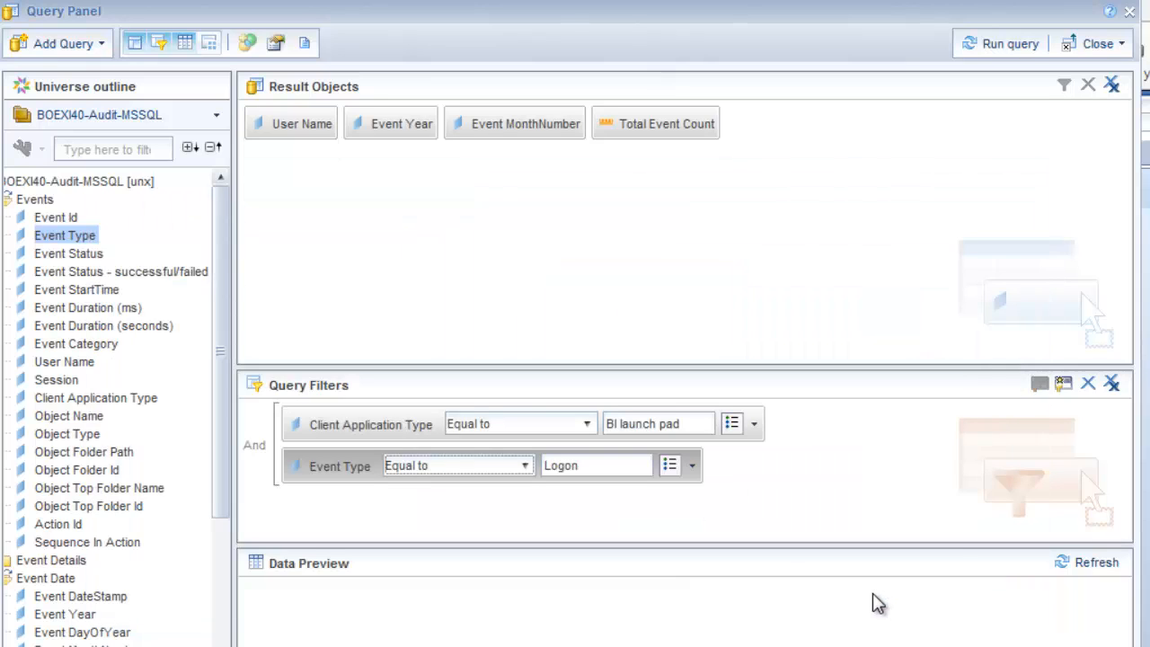
Step: Add a query filter requiring Event Status - successful/failed to be equal to successful, picked from the value list
drag(120, 271, 348, 508)
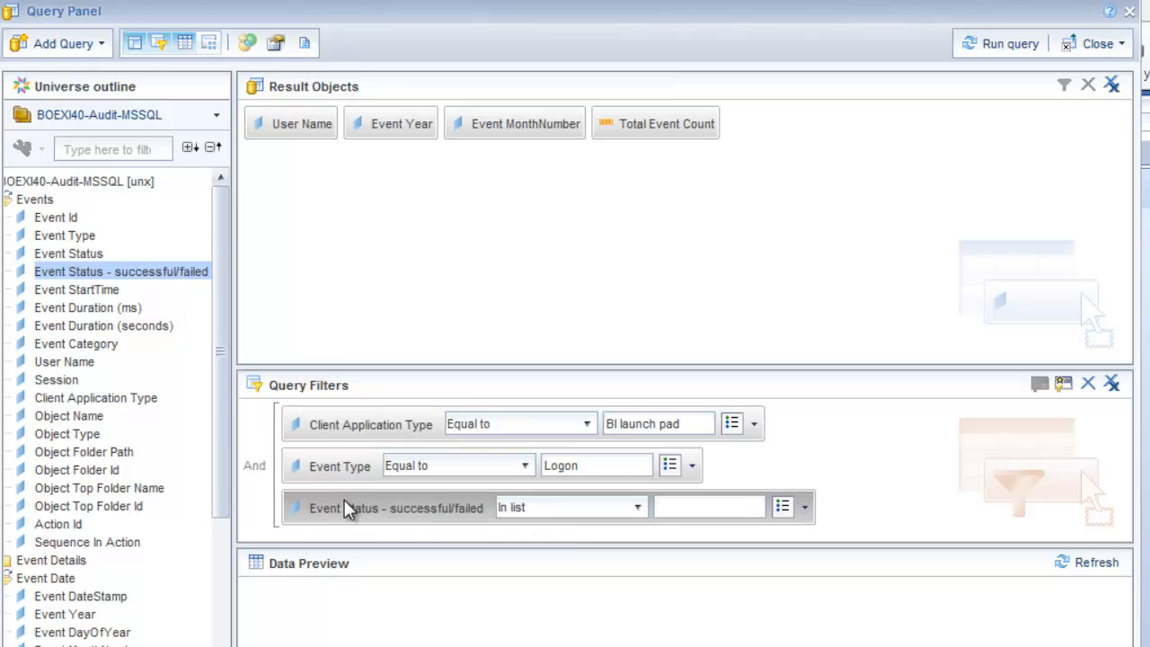
click(638, 507)
click(548, 568)
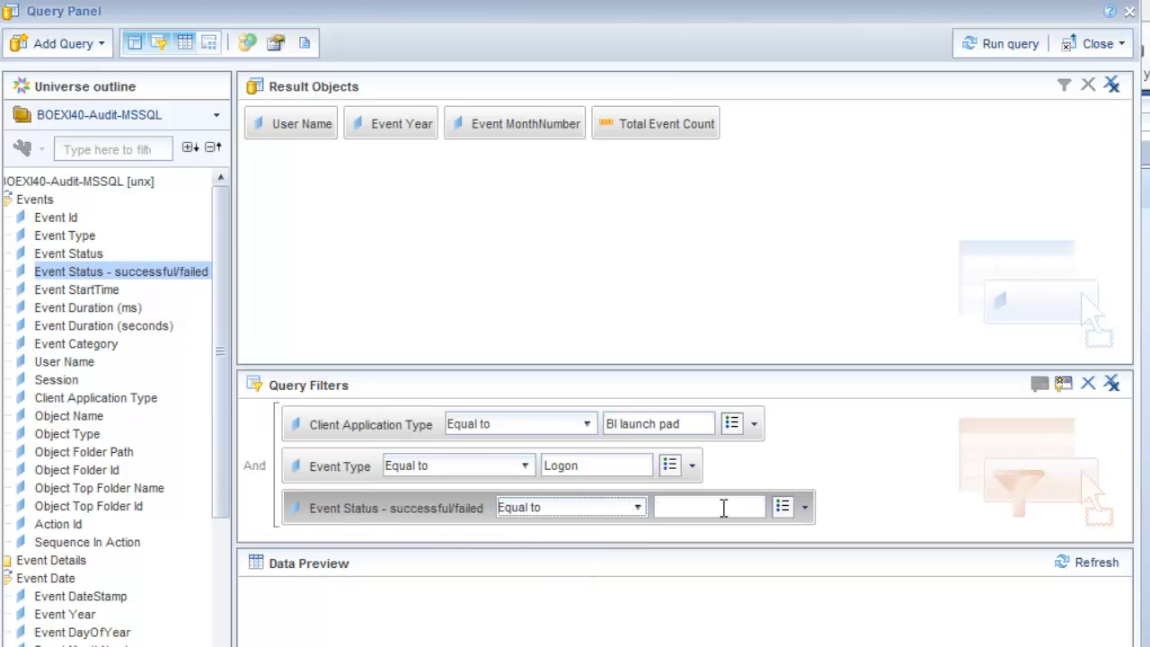
click(802, 508)
click(838, 568)
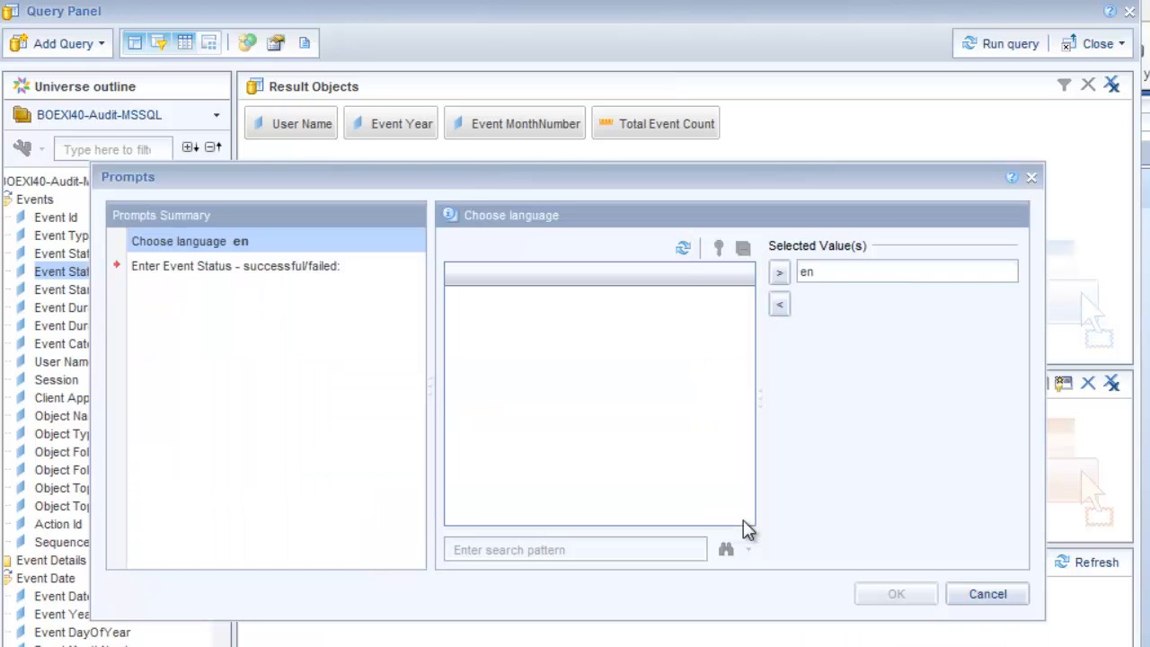
click(236, 268)
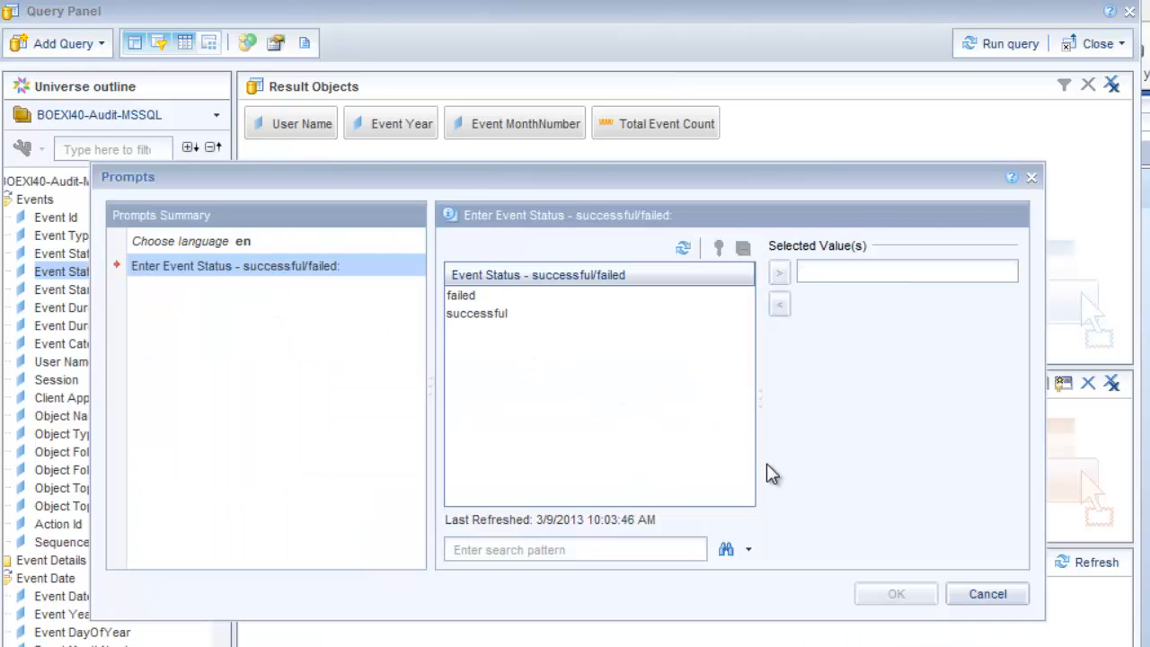
click(481, 314)
click(780, 274)
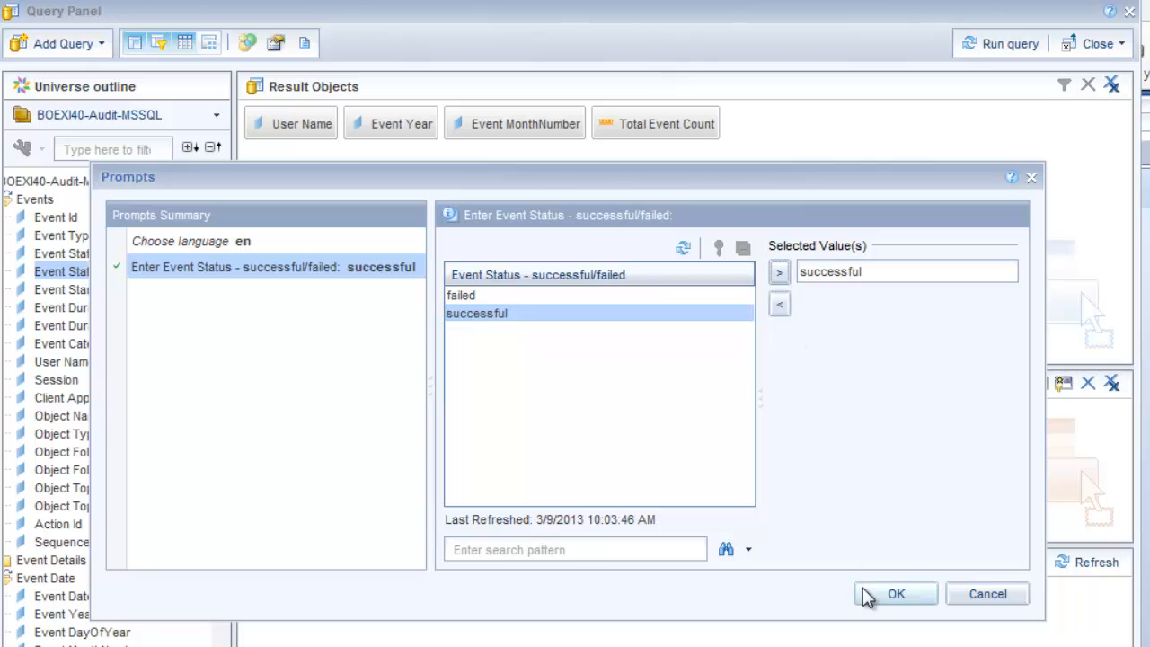
click(890, 595)
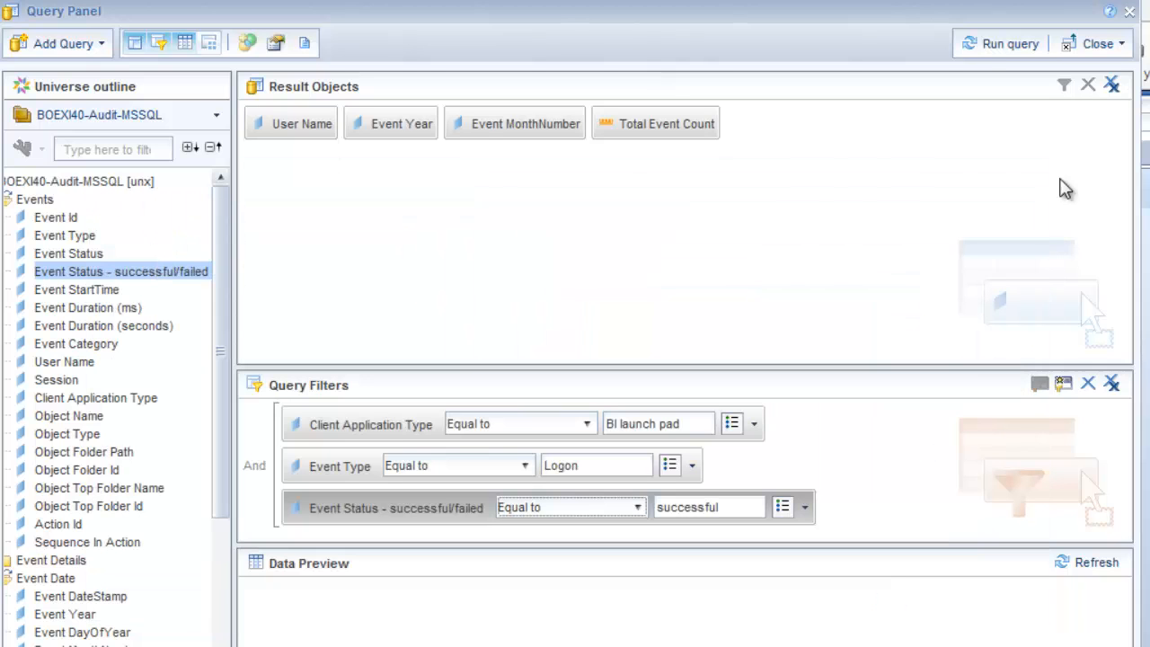
Step: Run the query with en as the language for the prompt
click(1008, 51)
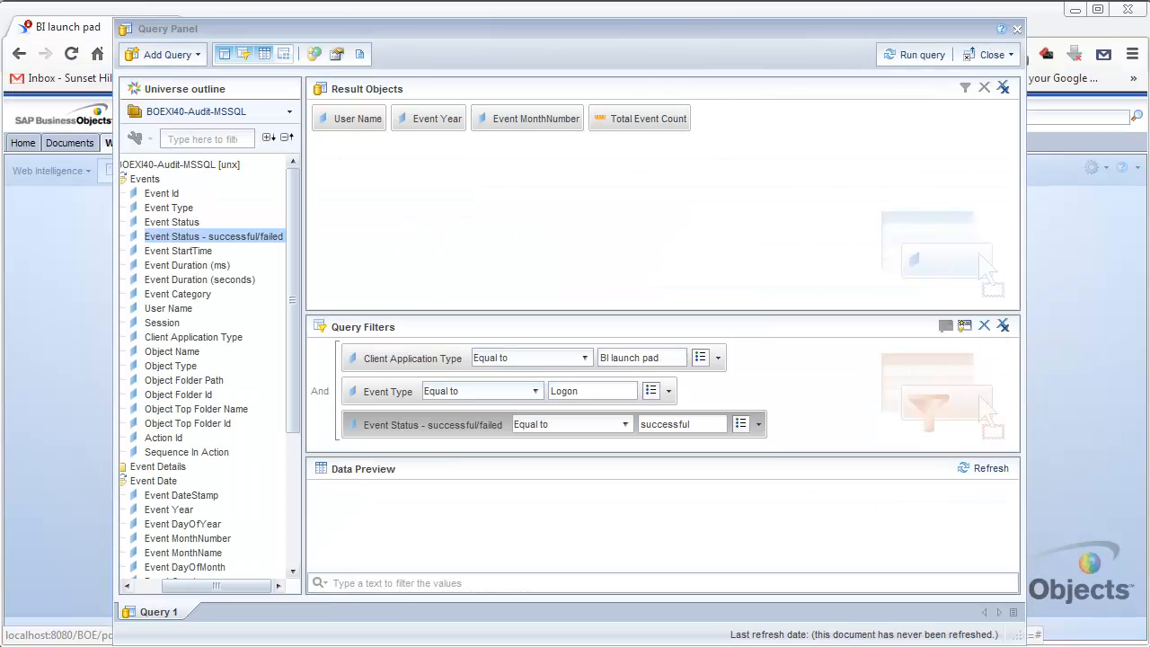
click(914, 56)
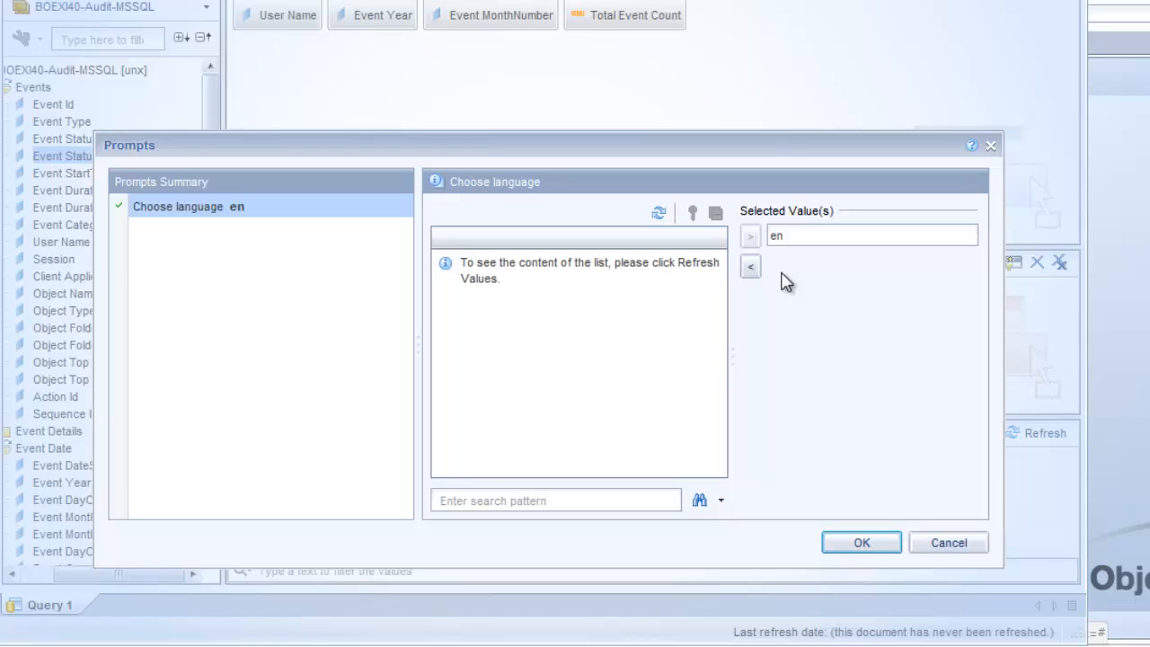
click(806, 244)
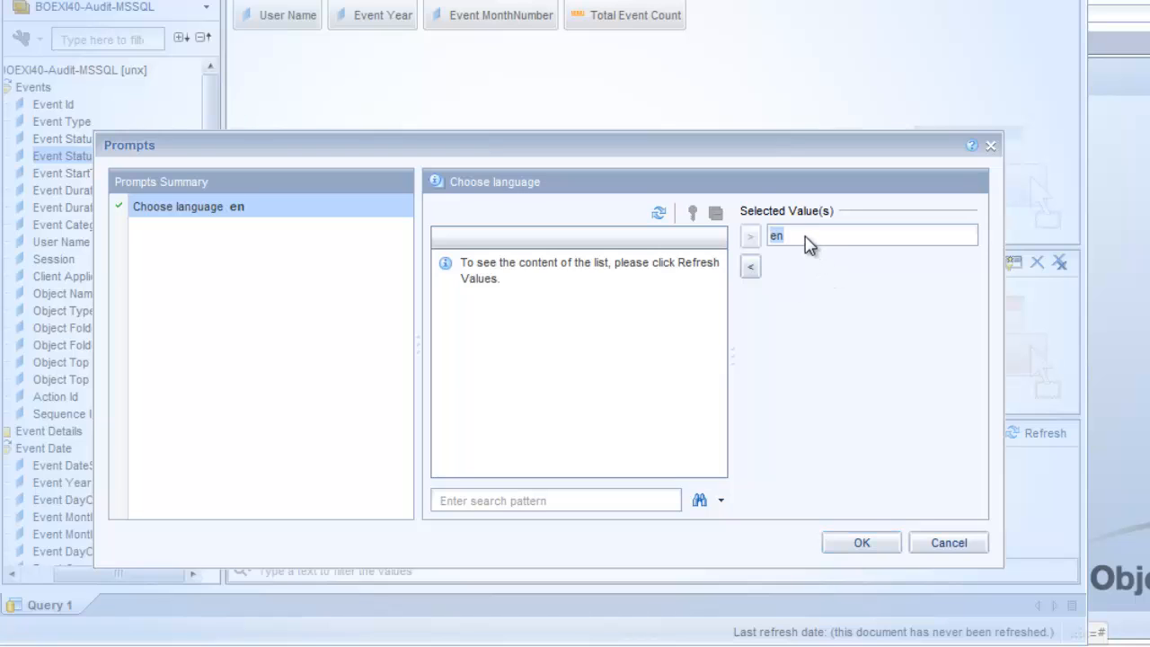
click(868, 544)
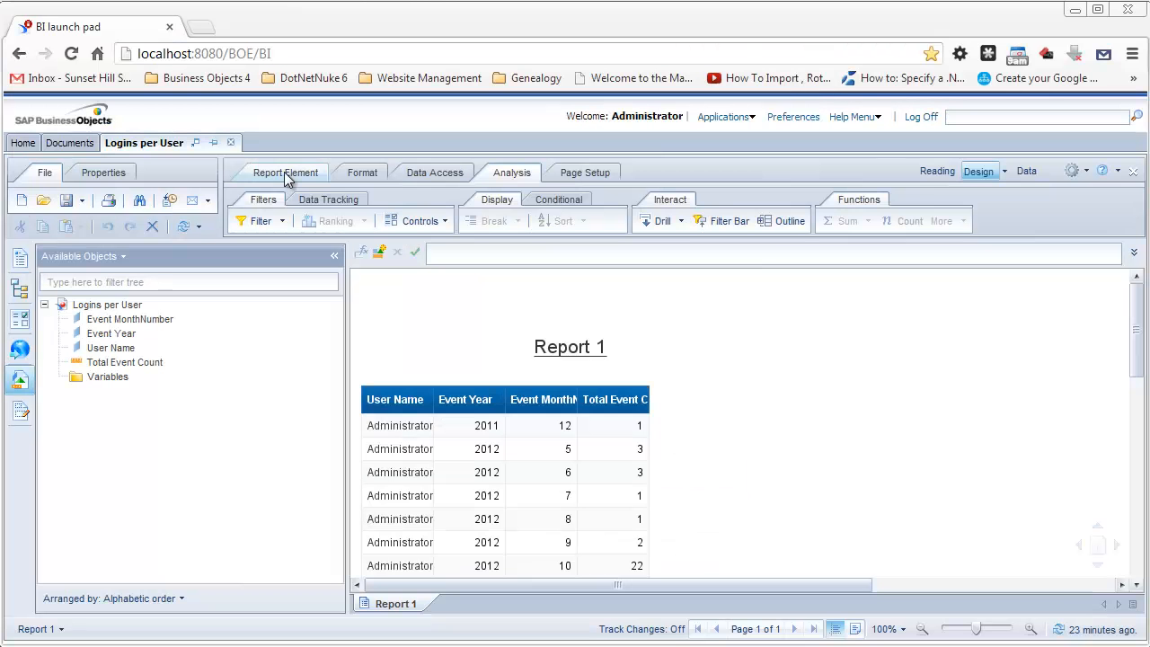
Step: Sort the report table's User Name column in ascending order
click(342, 106)
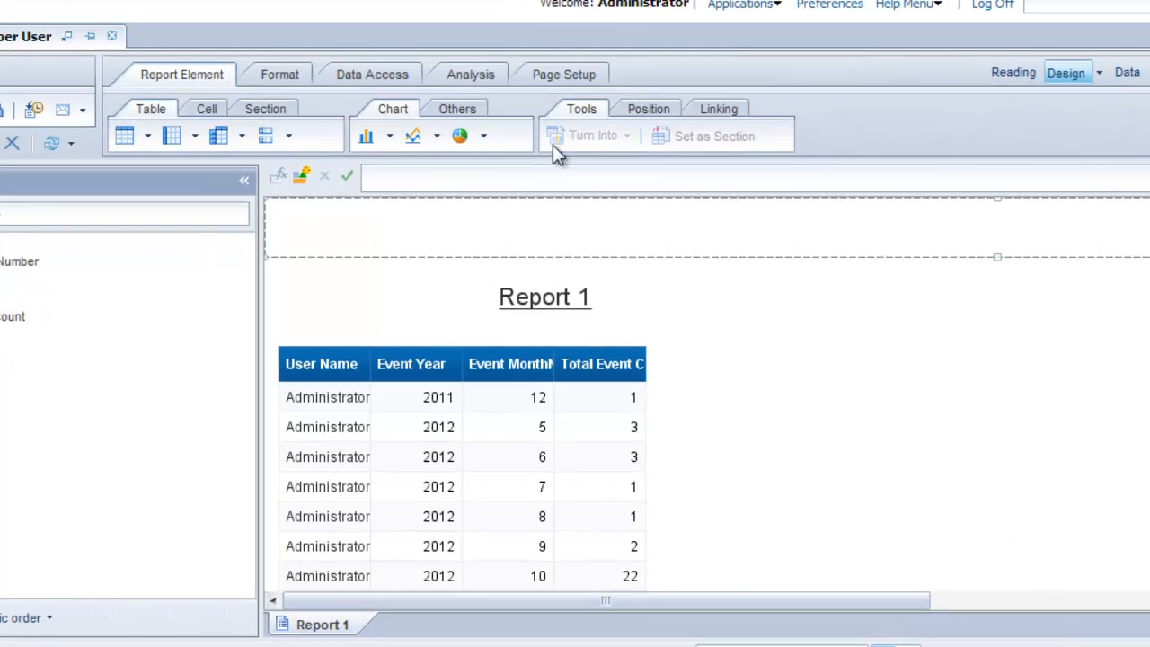
click(472, 77)
click(319, 400)
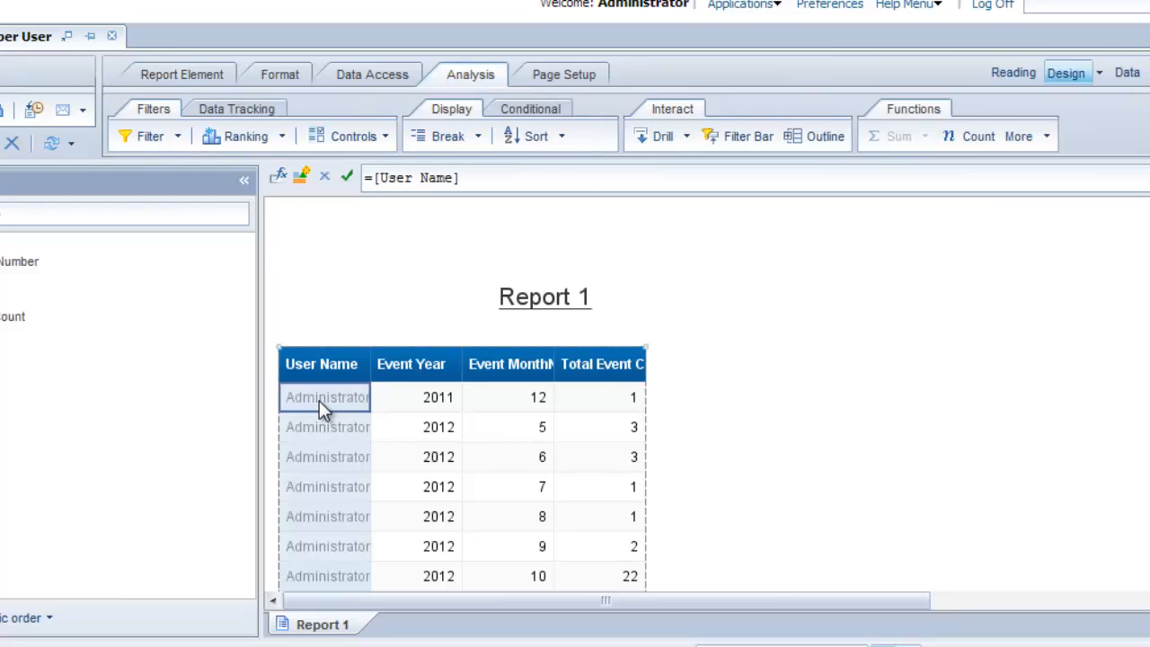
click(566, 137)
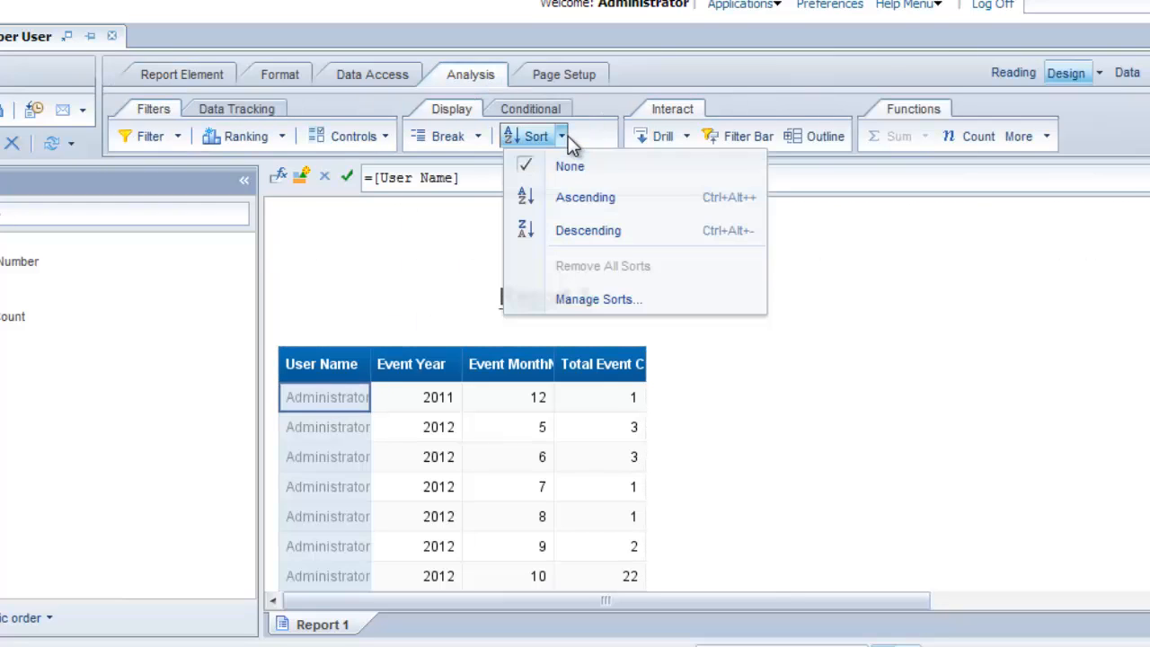
click(575, 197)
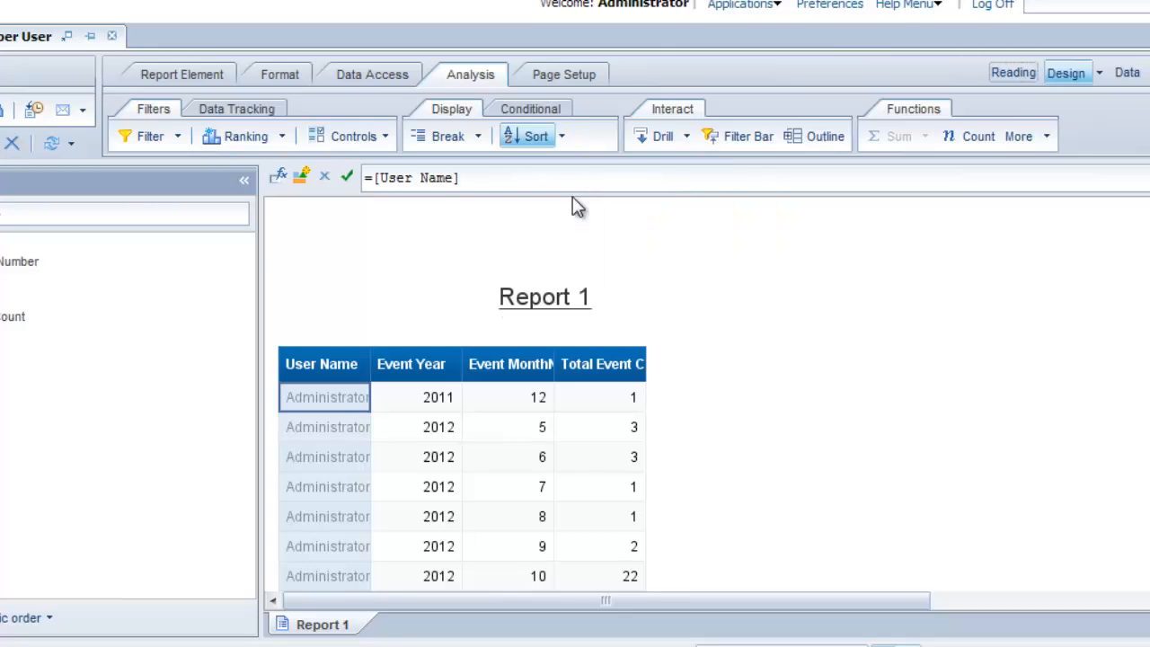
Step: Sort the report table's Event Year and Event MonthNumber columns in ascending order
click(419, 399)
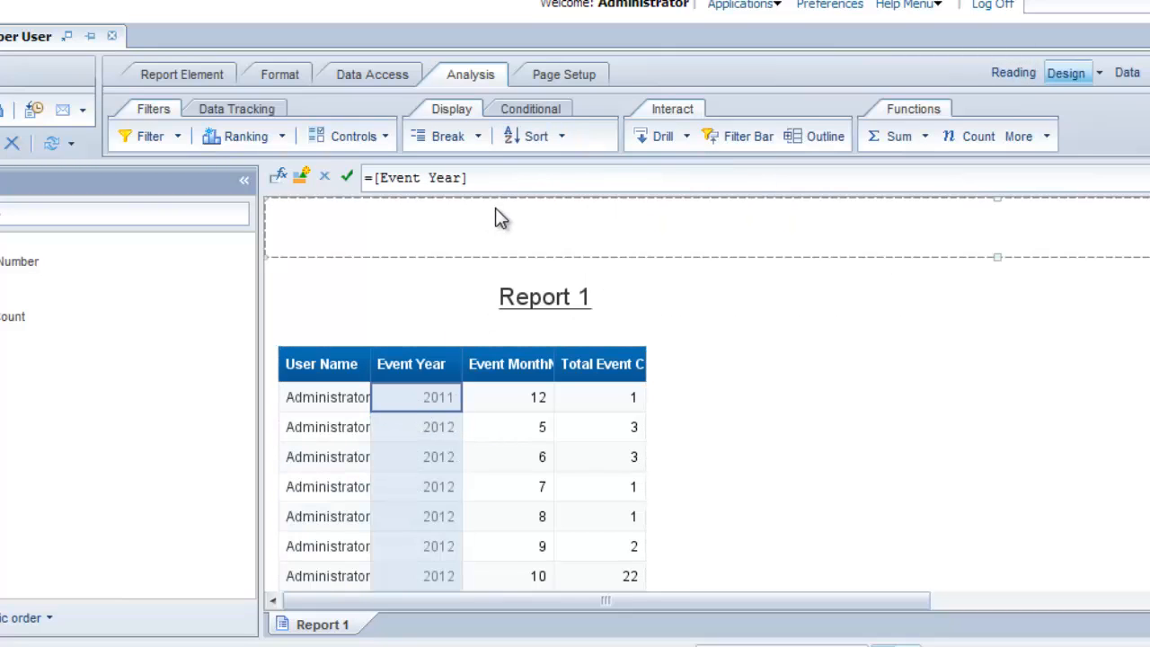
click(564, 137)
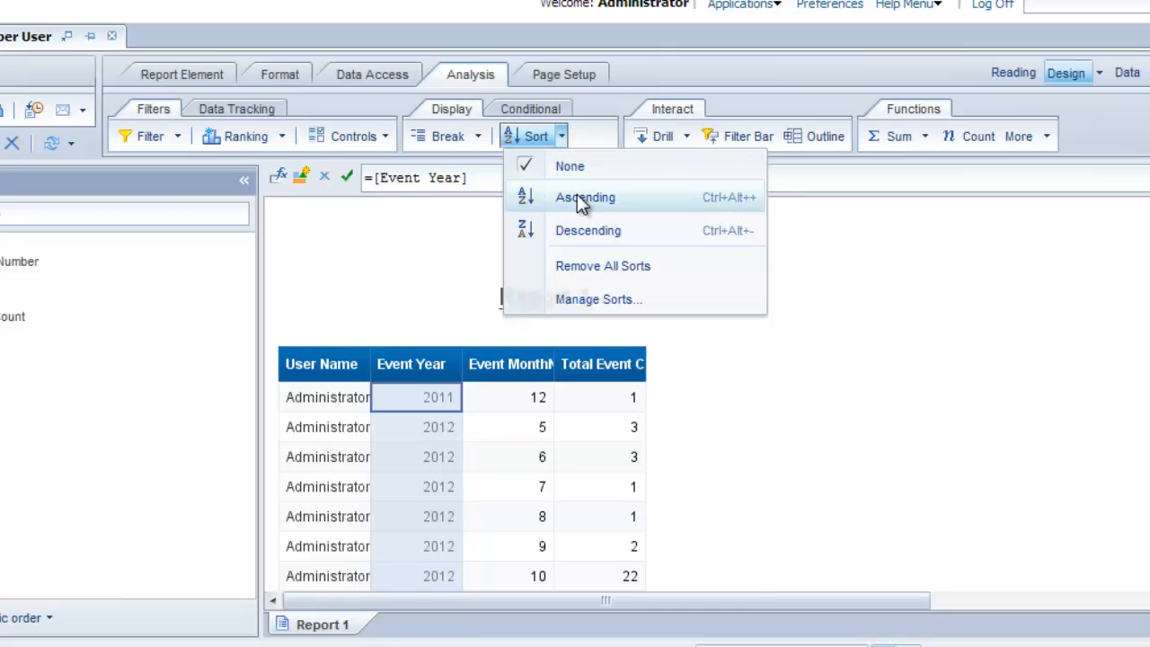
click(577, 194)
click(536, 398)
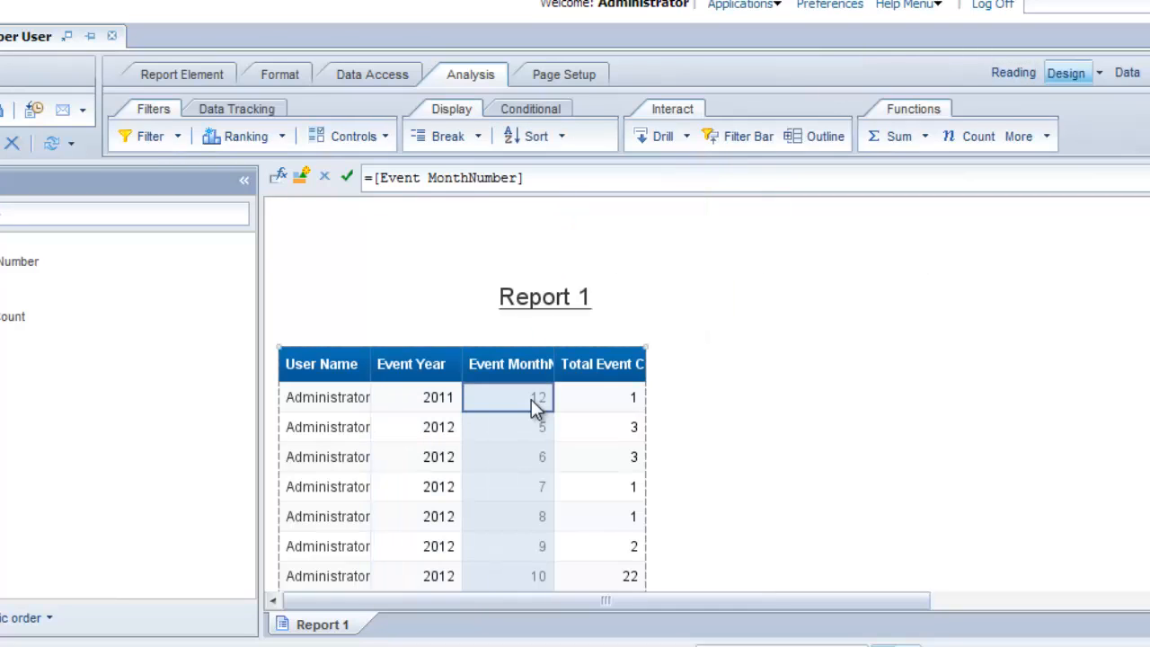
click(561, 136)
click(560, 197)
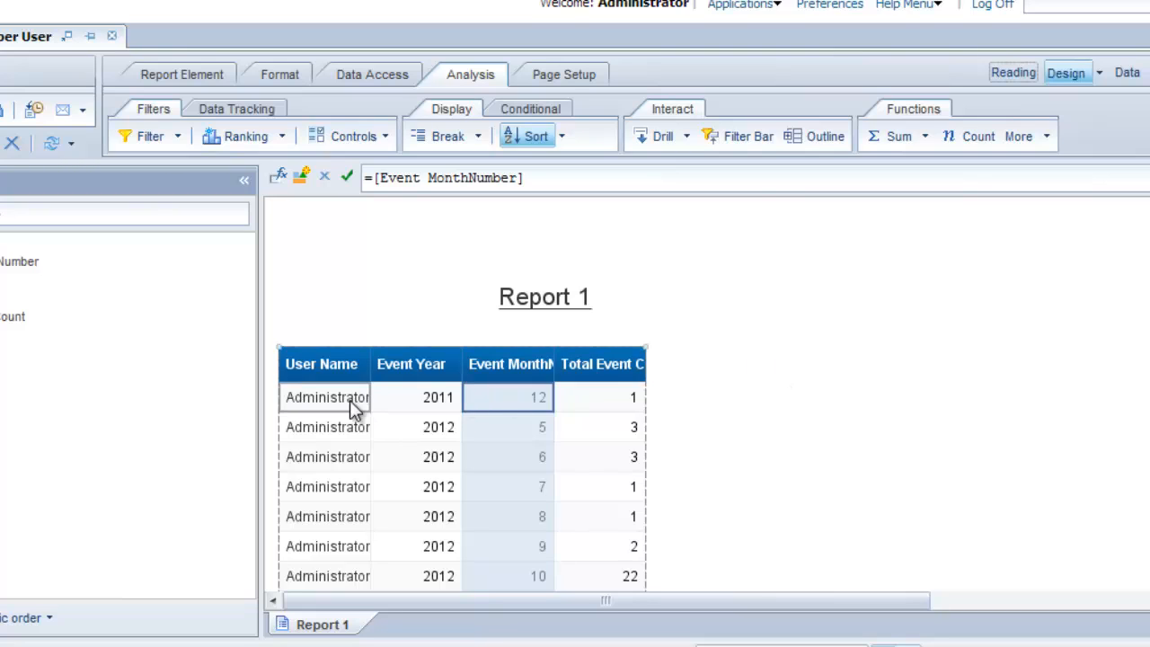
Step: Turn the report table's User Name column into a section heading above the table
drag(352, 407, 306, 321)
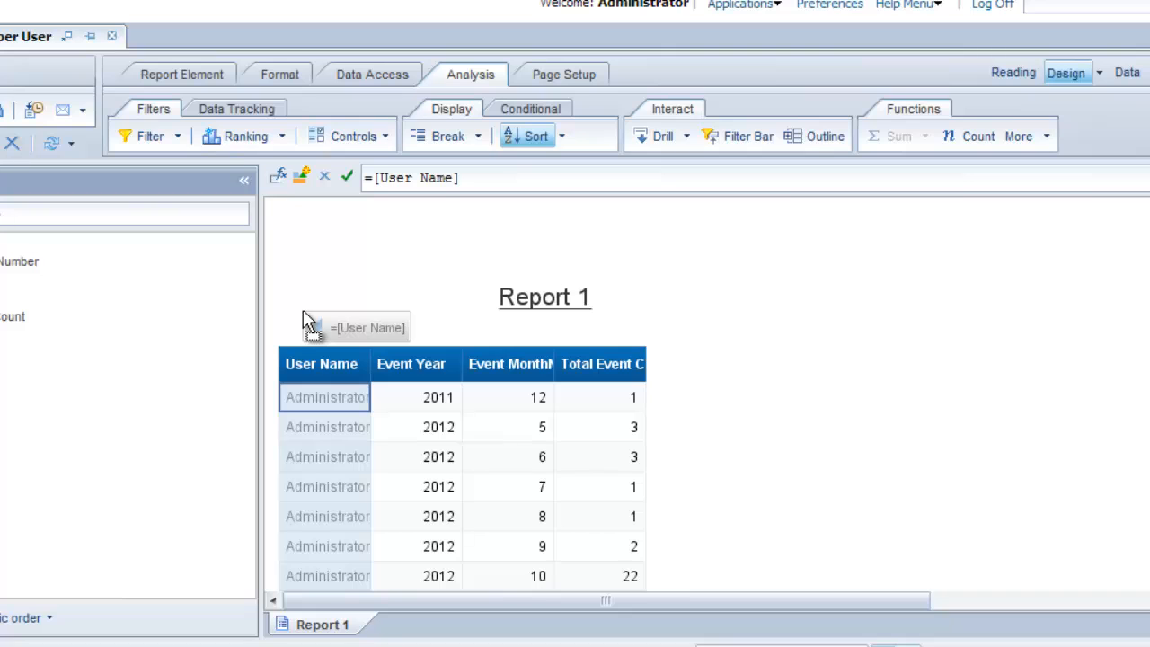
drag(304, 314, 304, 314)
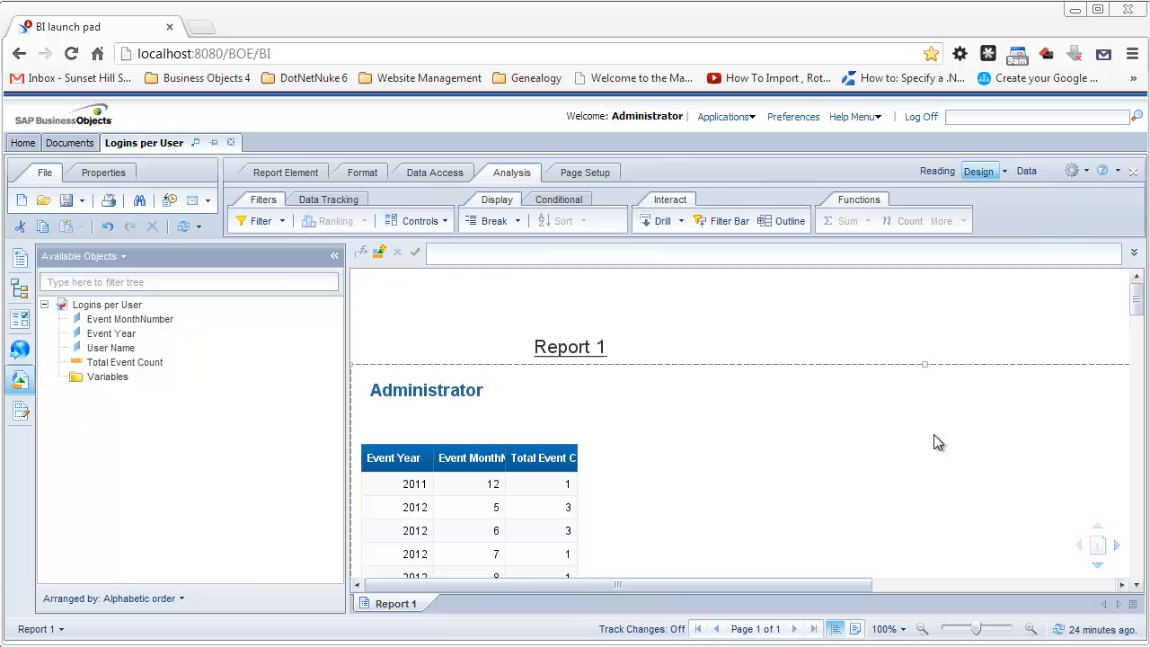
Step: Add a sum of the Total Event Count column to the table in each user section
mouse_move(1138, 305)
mouse_down()
mouse_move(1139, 340)
mouse_move(1137, 325)
mouse_up()
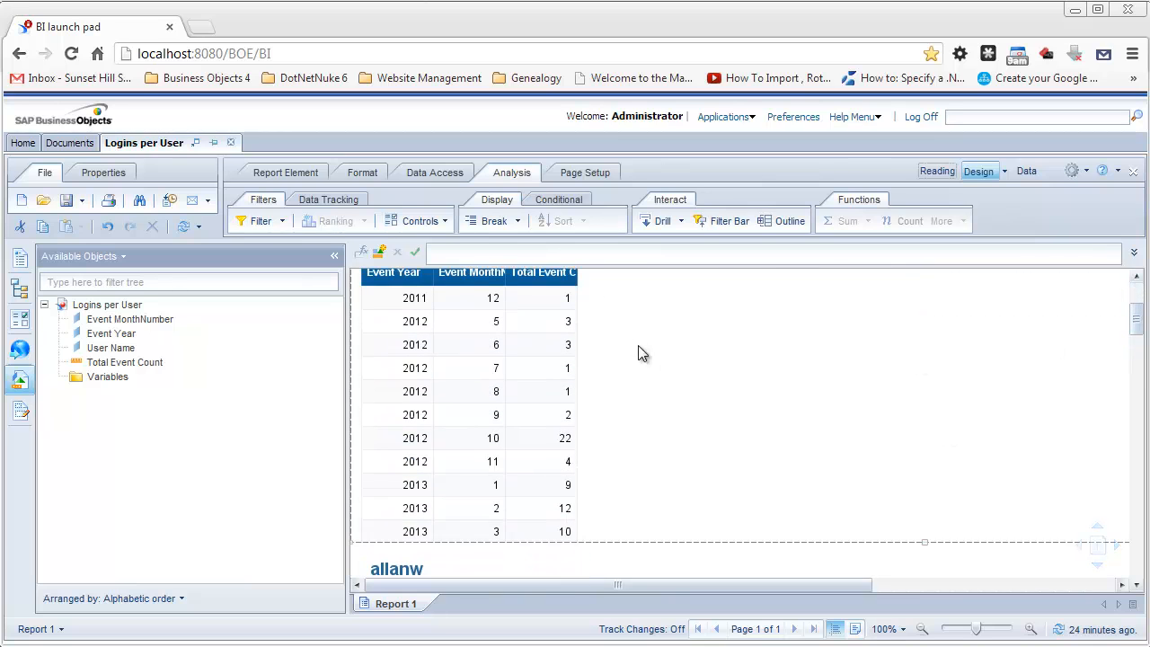
click(559, 302)
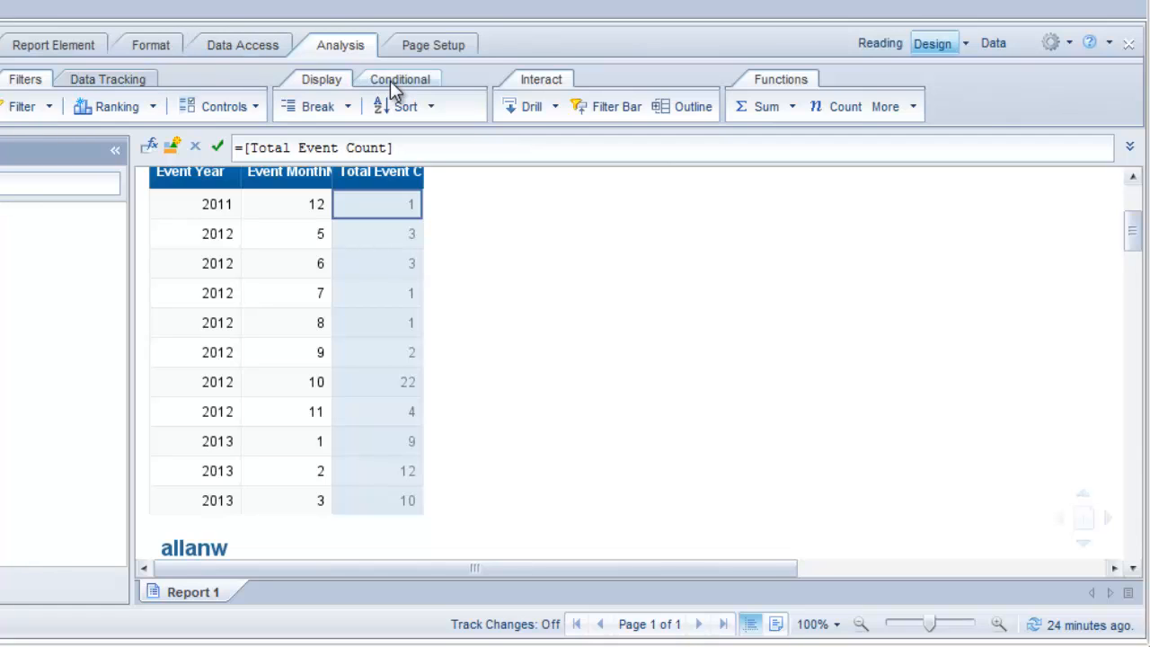
click(767, 111)
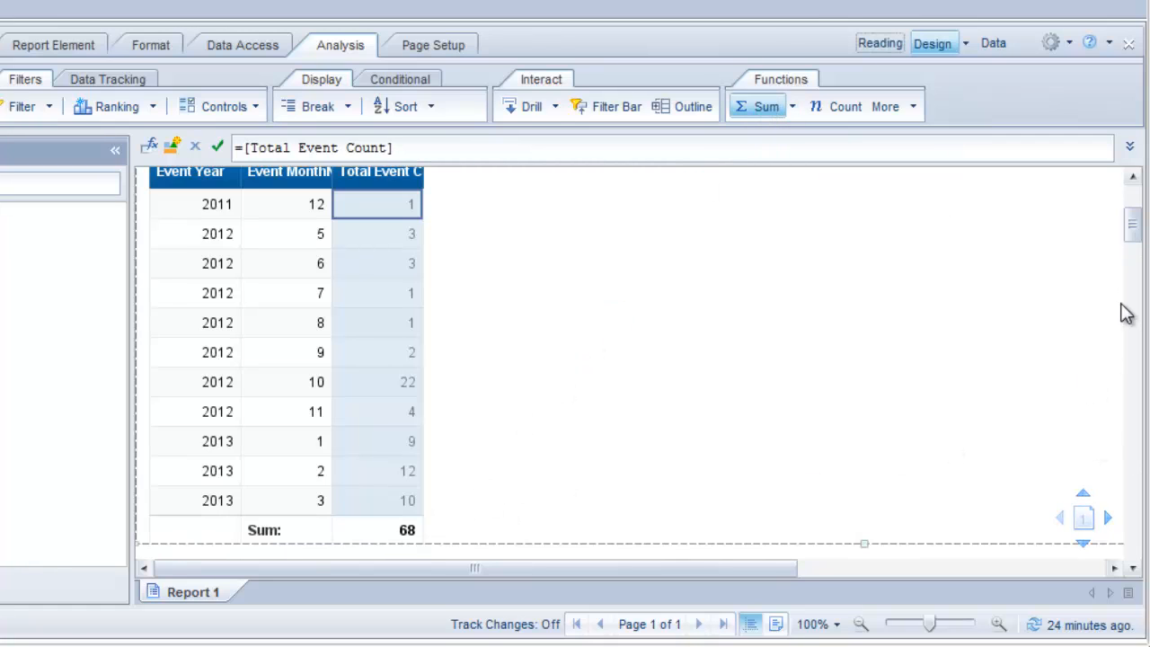
Step: Change the "Sum:" label in the table's footer row to "Total"
drag(1142, 231, 1139, 248)
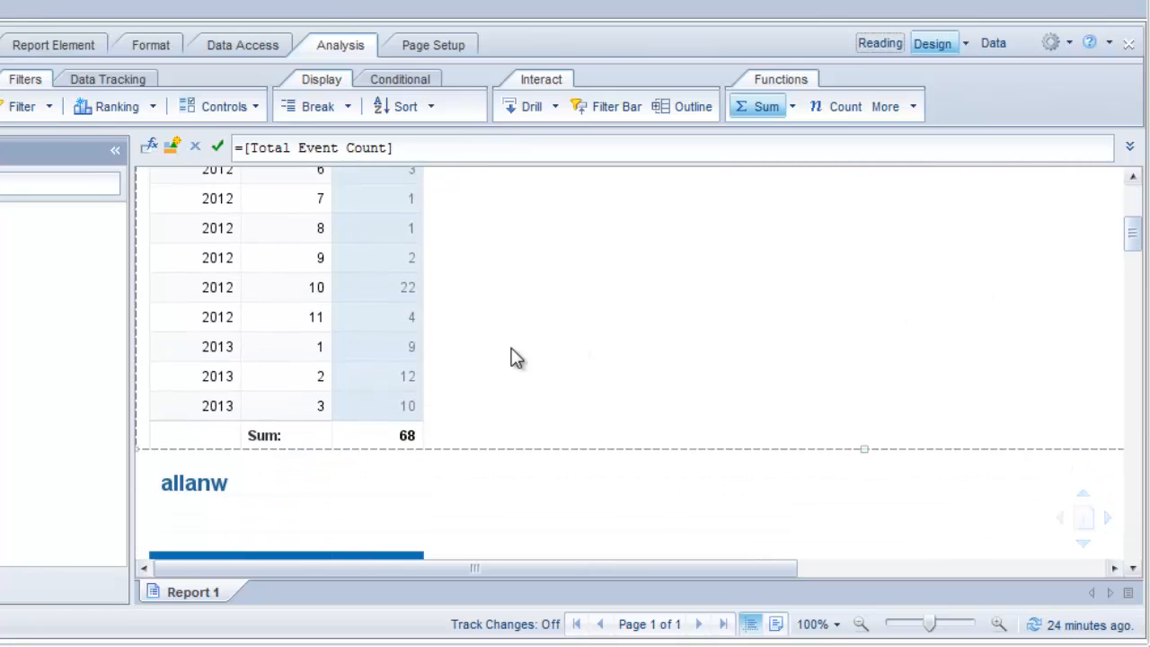
click(282, 439)
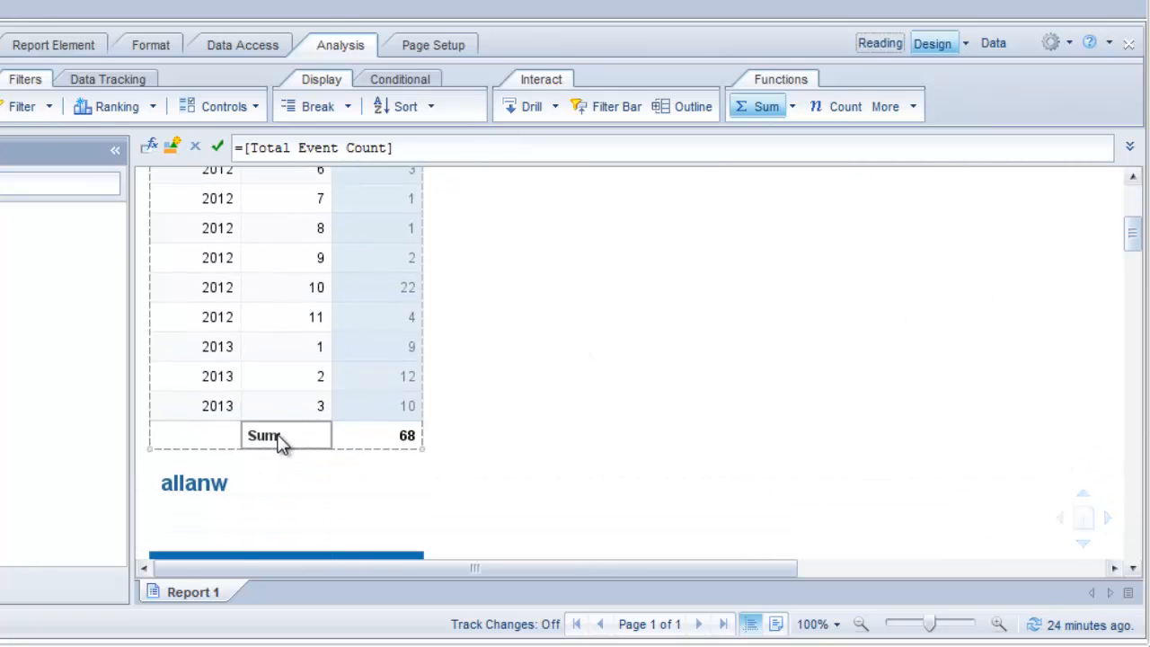
double_click(281, 440)
drag(285, 438, 182, 437)
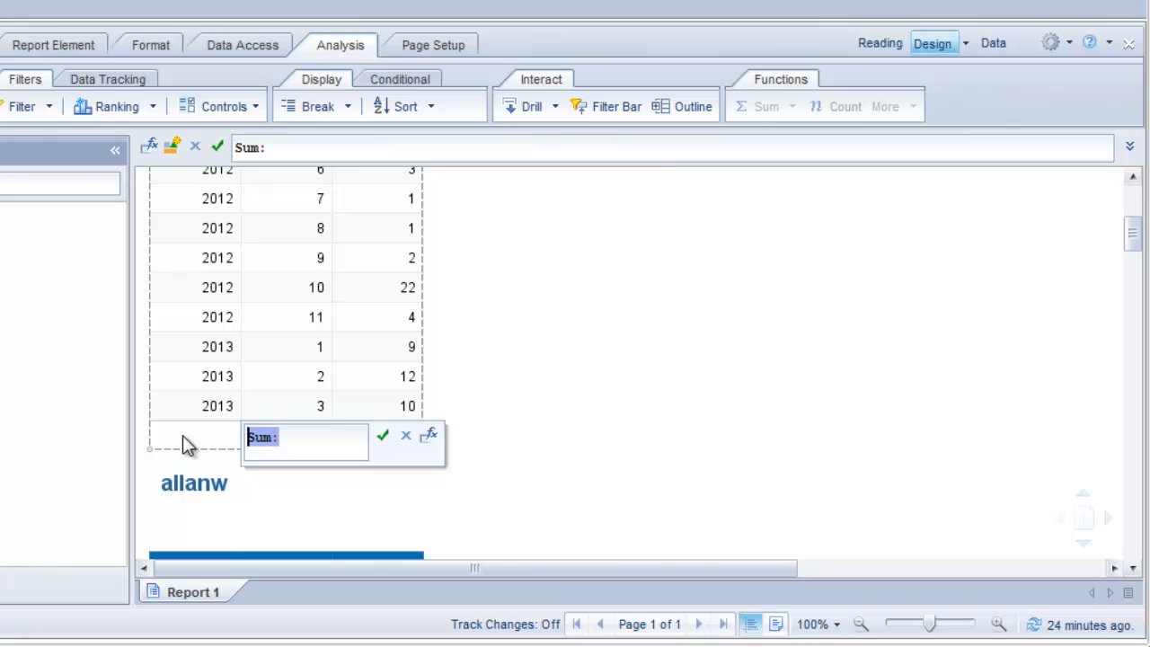
text("Total")
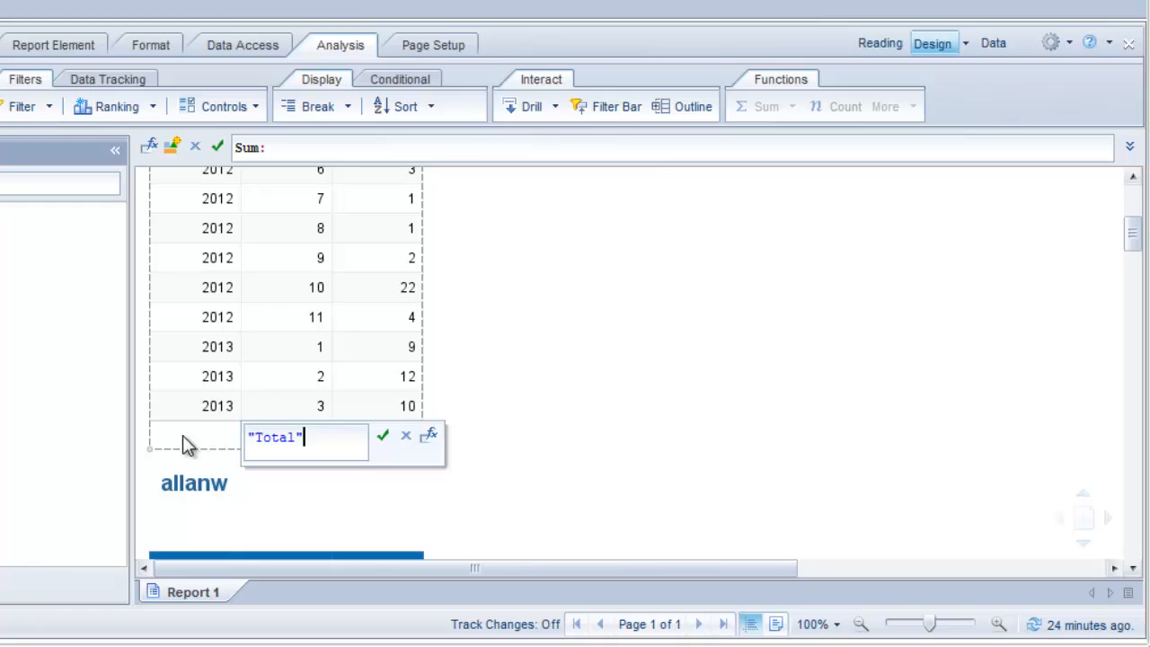
key(Return)
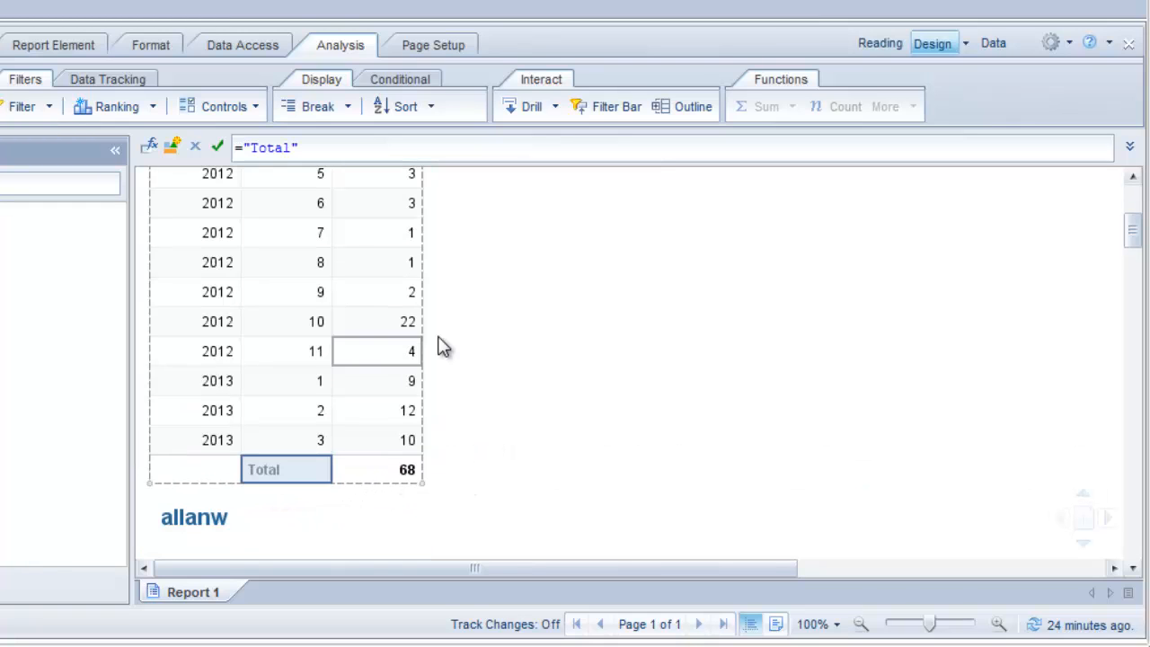
Step: Replace the Event Year column header with the formula ="Year"
scroll(441, 346, up, 3)
double_click(195, 249)
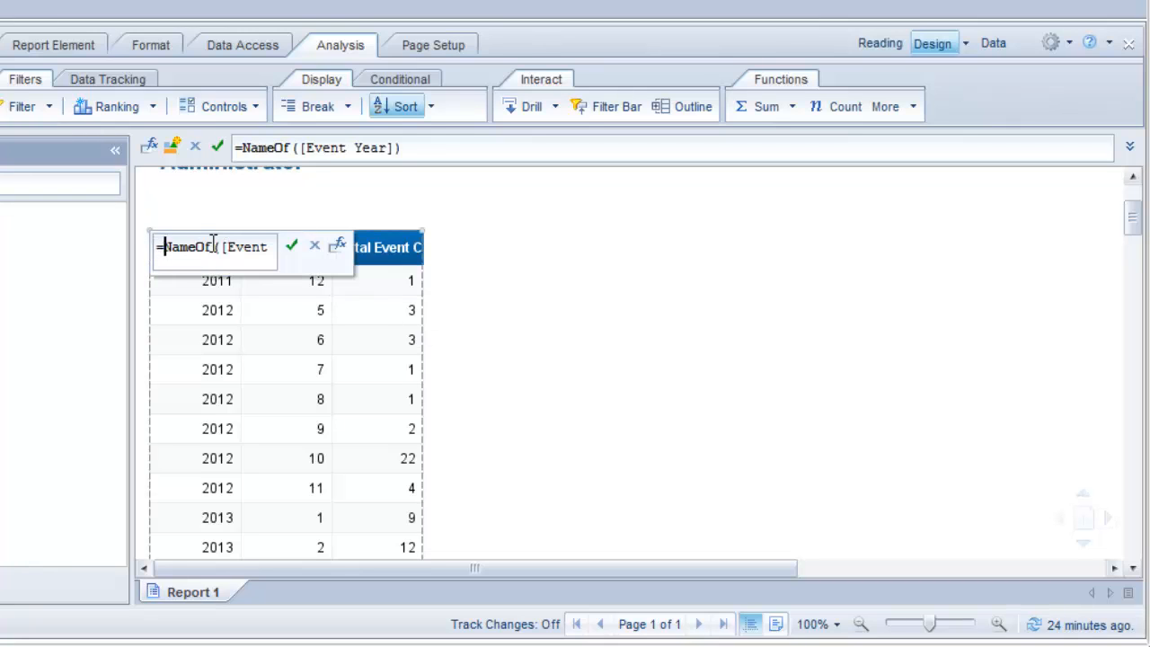
drag(158, 248, 364, 244)
text(="Ye)
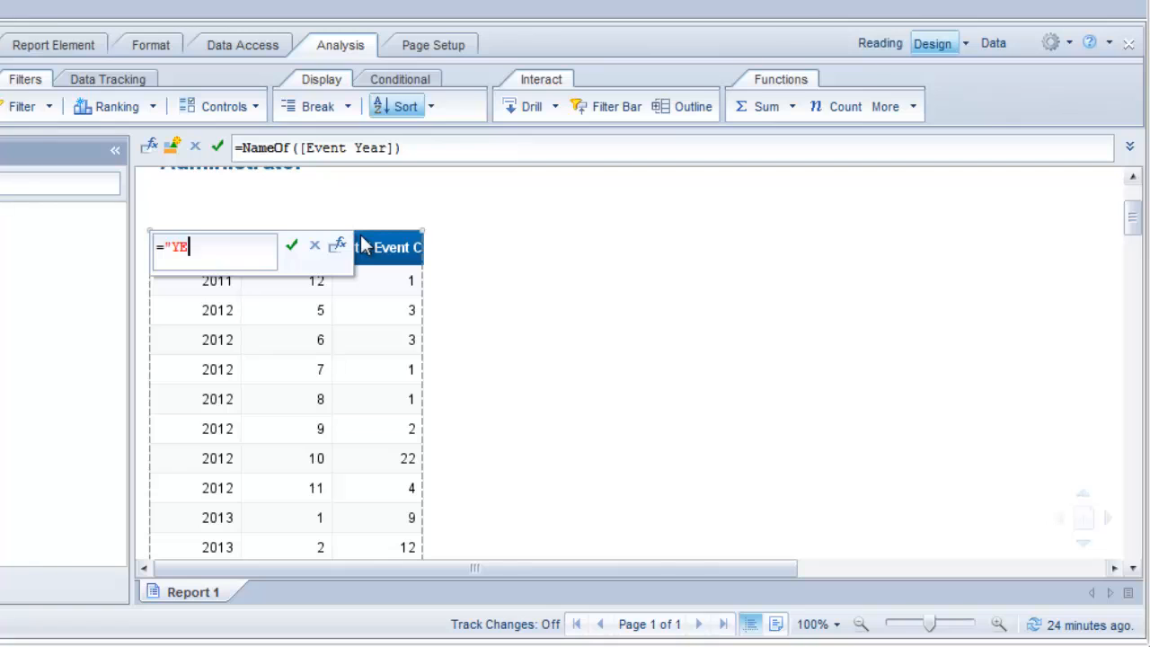
key(BackSpace)
text(ear")
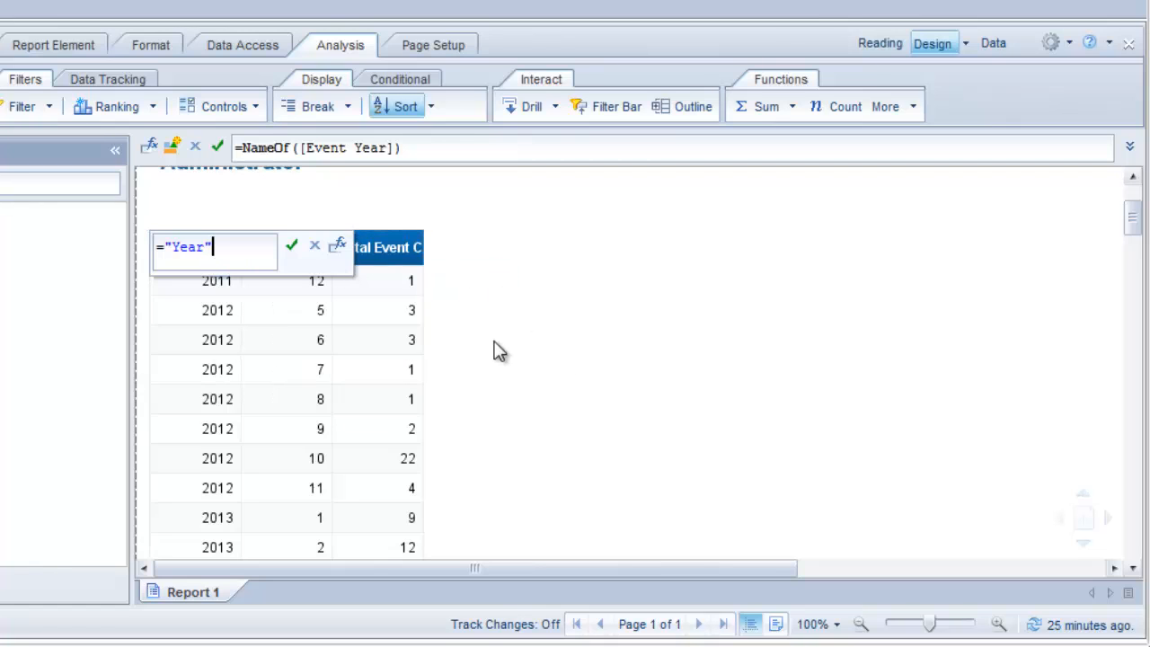
click(292, 246)
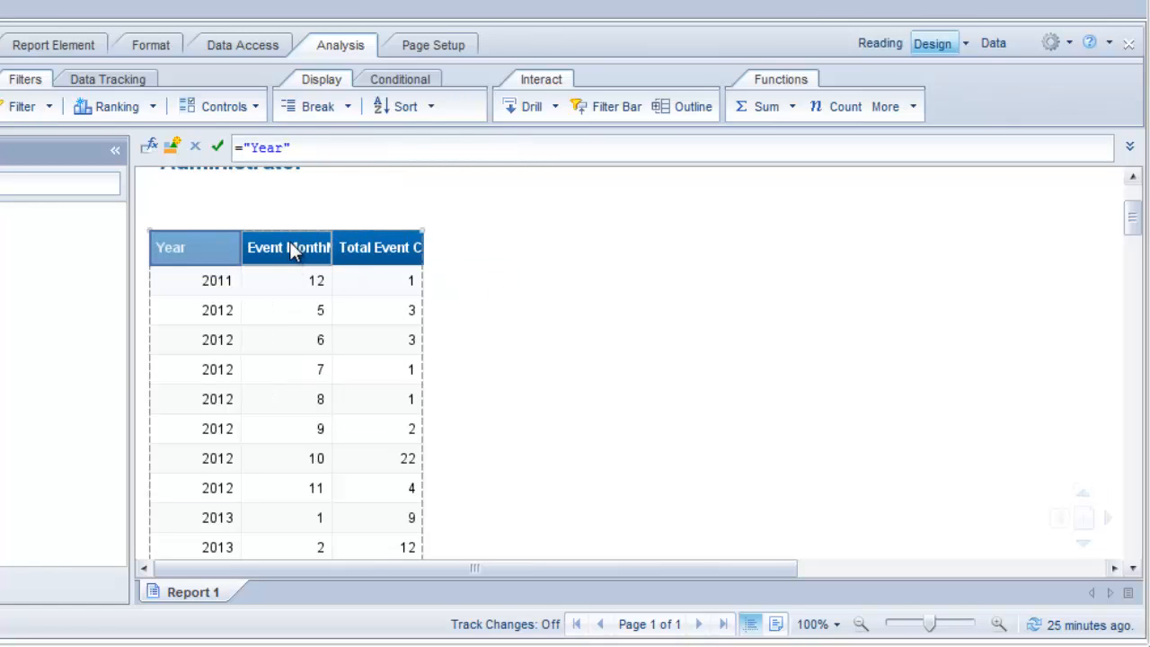
Step: Replace the Event MonthNumber column header with the formula ="Month"
click(290, 247)
click(289, 246)
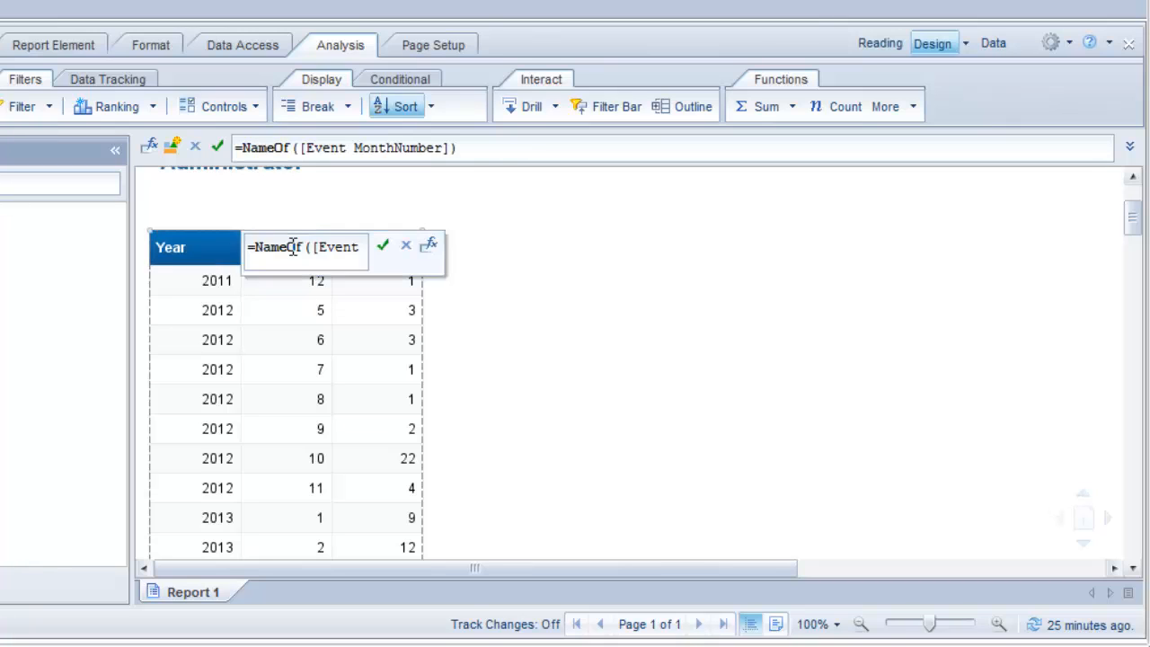
drag(257, 247, 437, 251)
key(BackSpace)
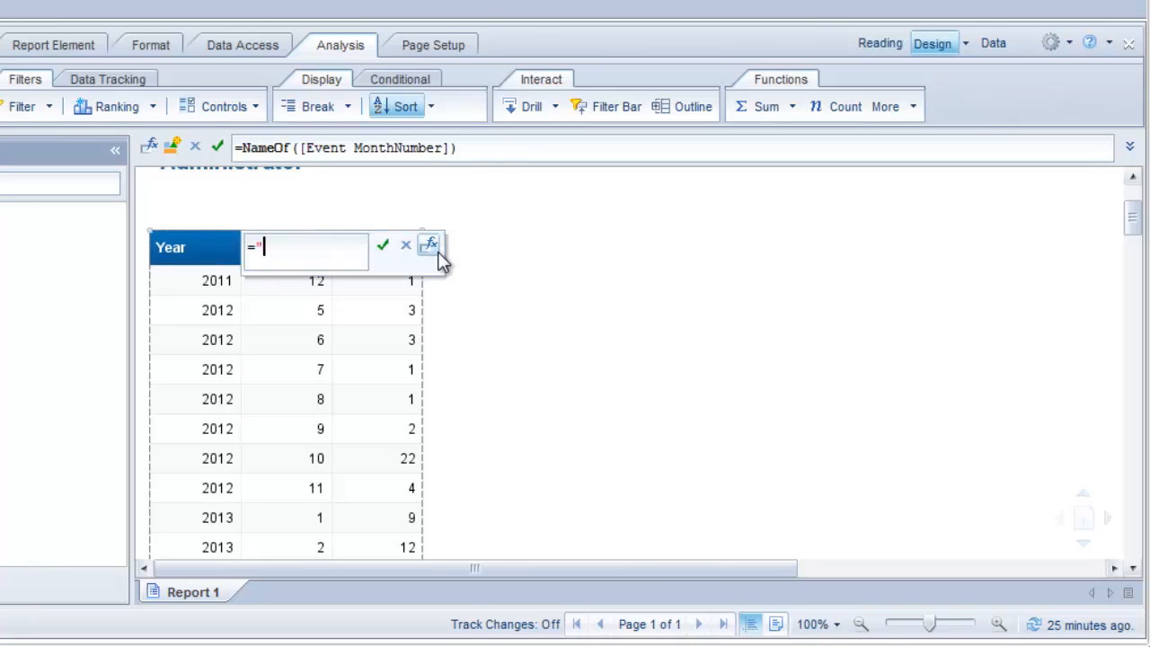
text("Month")
key(Return)
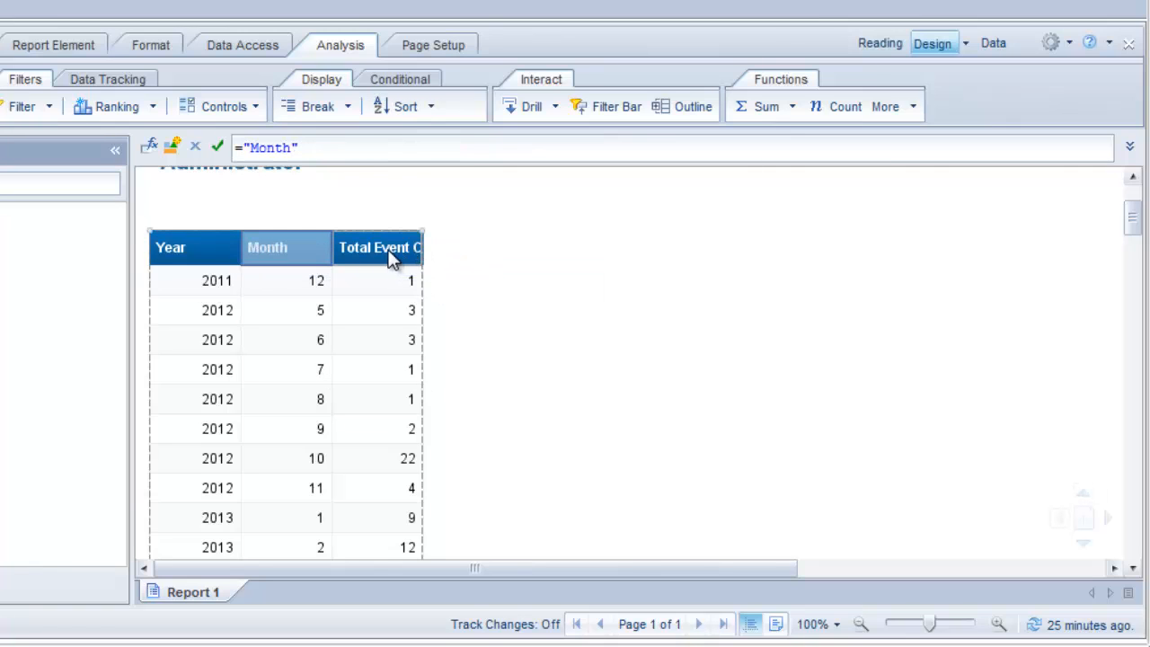
Step: Replace the Total Event Count column header with the formula ="Logins"
double_click(392, 258)
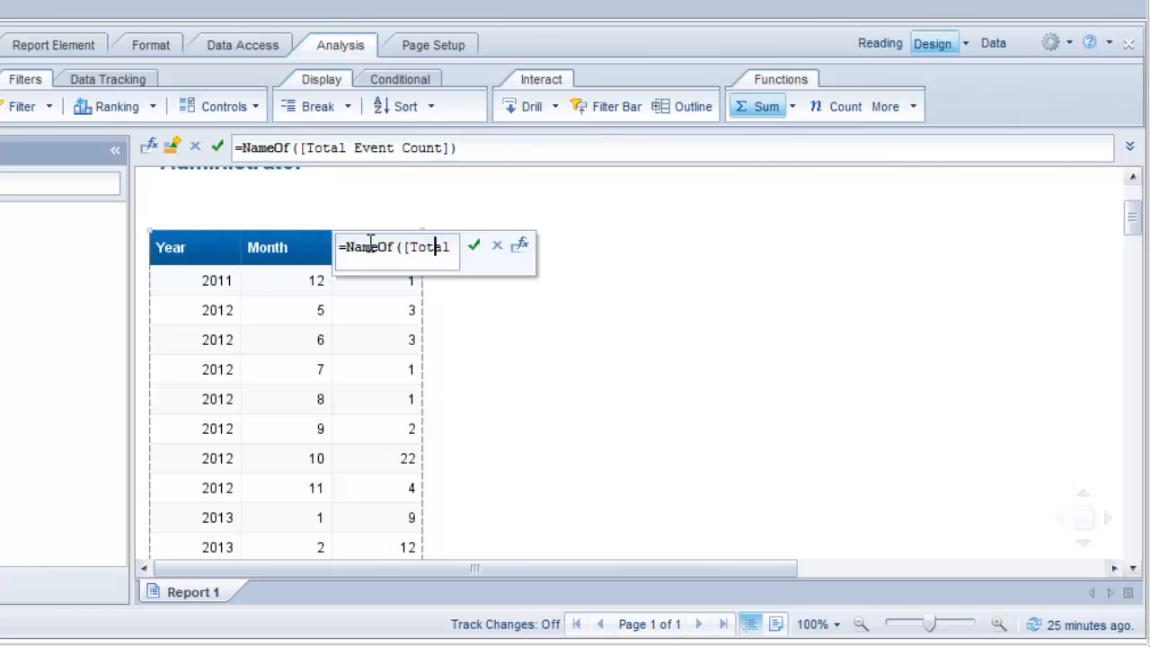
drag(434, 249, 324, 254)
key(BackSpace)
drag(441, 247, 287, 249)
key(BackSpace)
drag(386, 241, 260, 248)
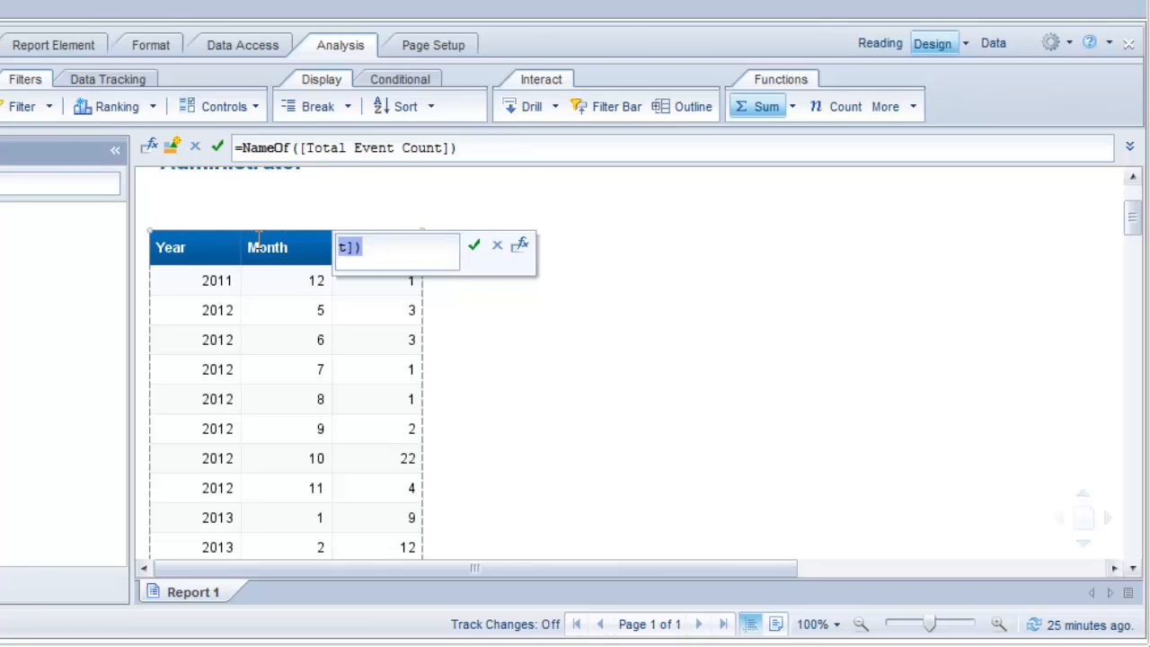
text(="Logins)
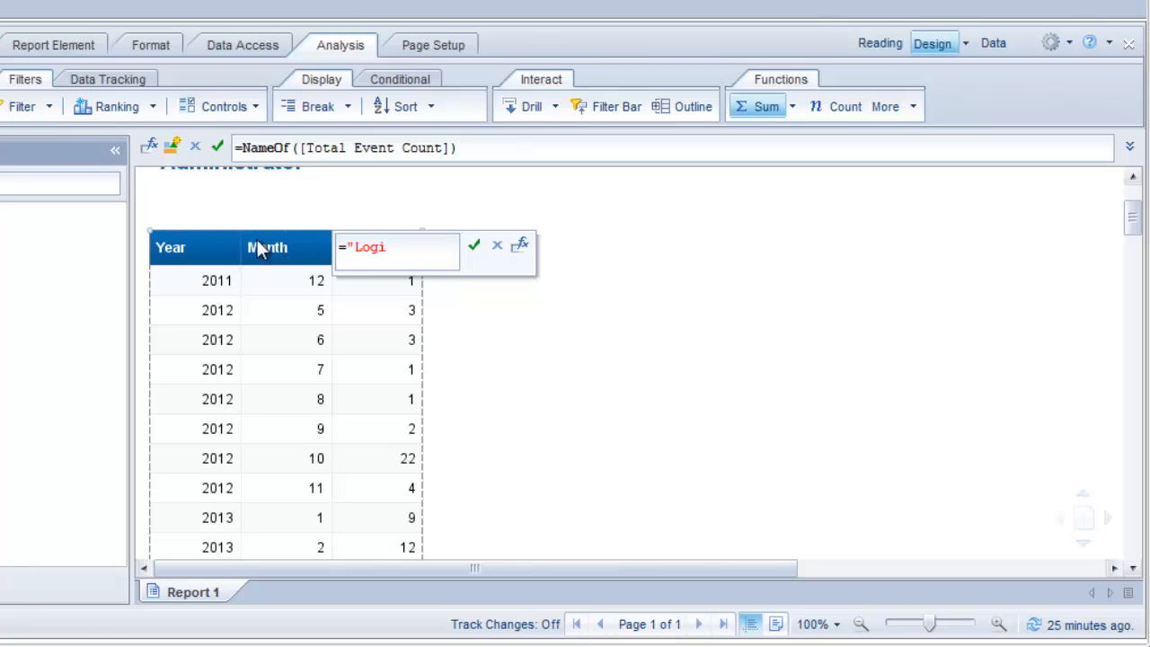
text(")
key(Return)
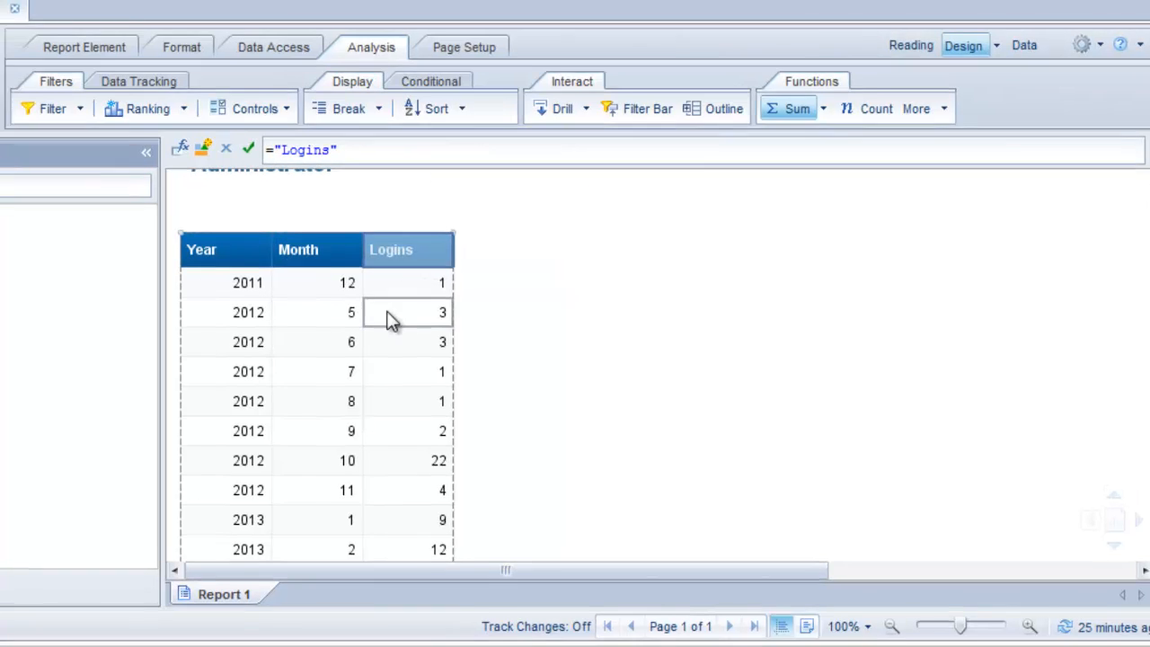
Step: Switch to the open Sunset Hill Solutions website
scroll(805, 349, up, 1)
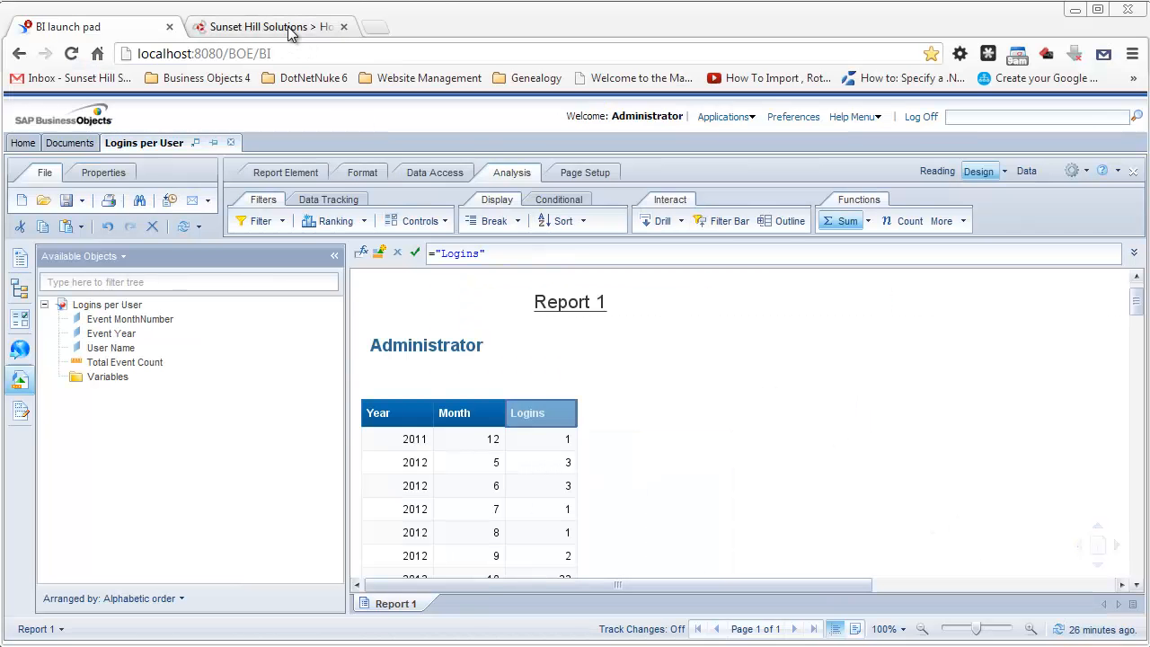
click(289, 29)
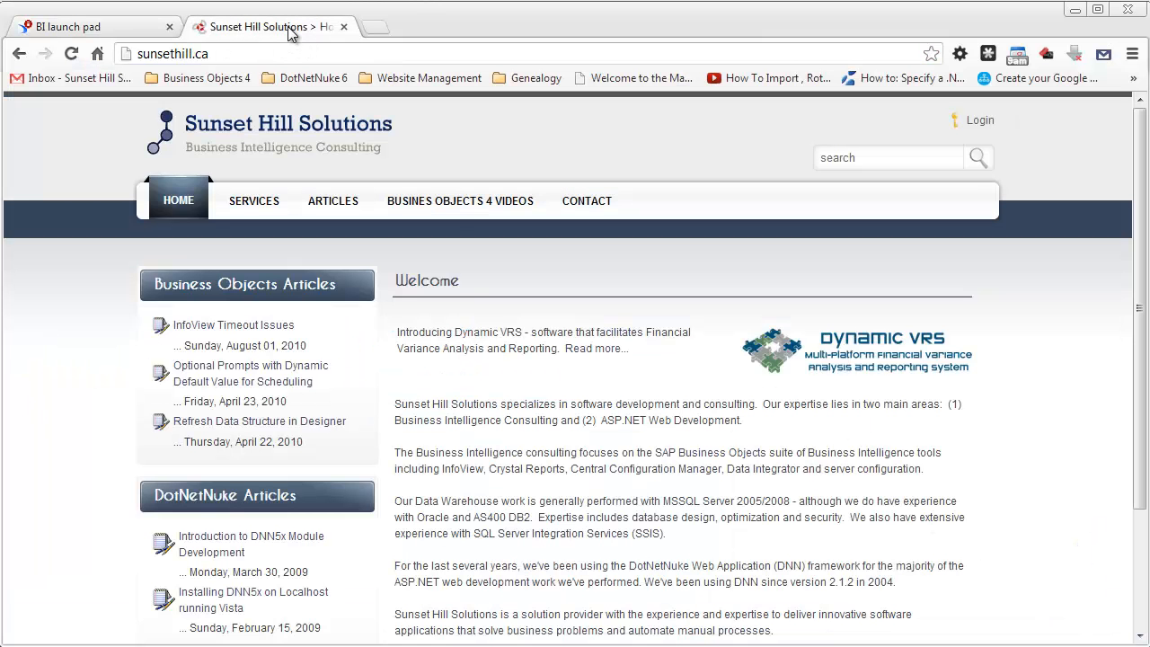